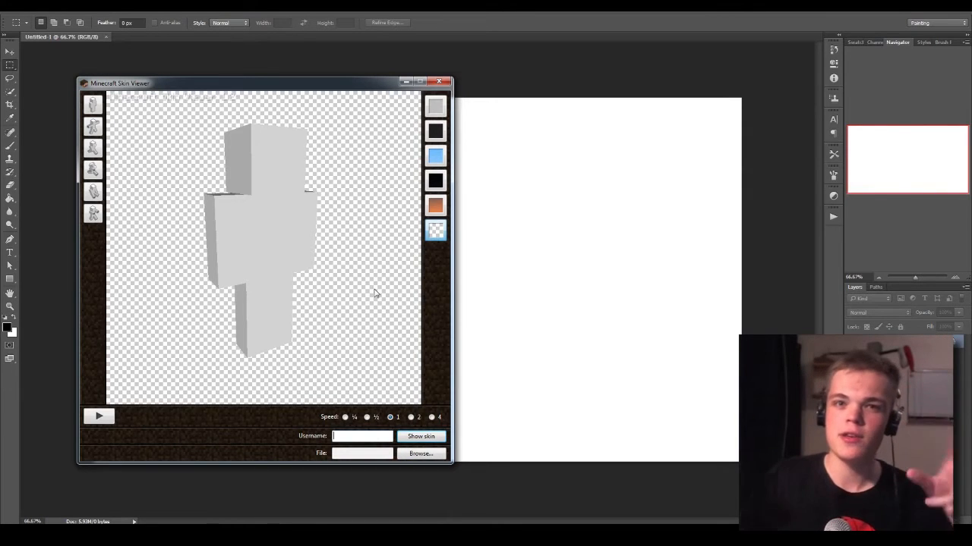
Step: Load a player's skin by its username in Minecraft Skin Viewer and rotate the model to a nearly frontal view
left_click_drag(372, 293, 351, 304)
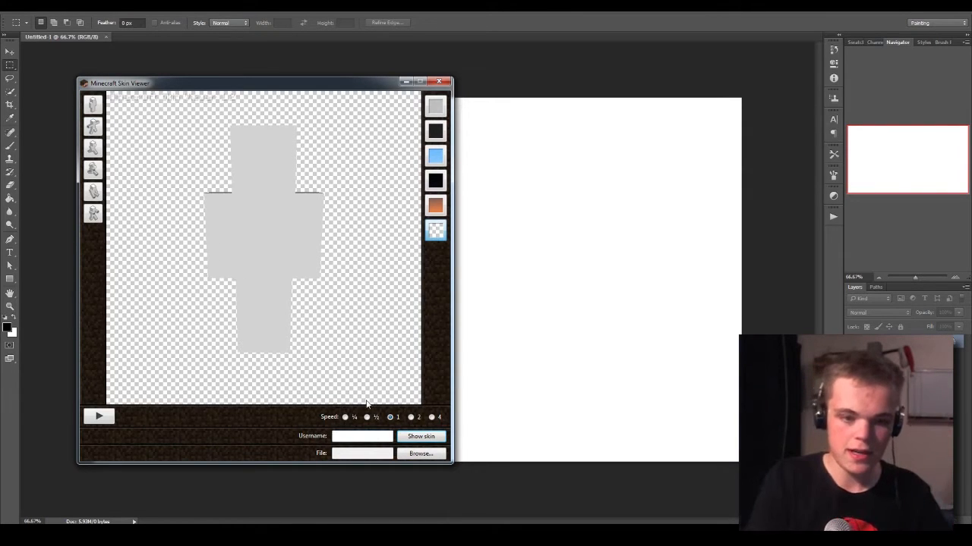
type("sk")
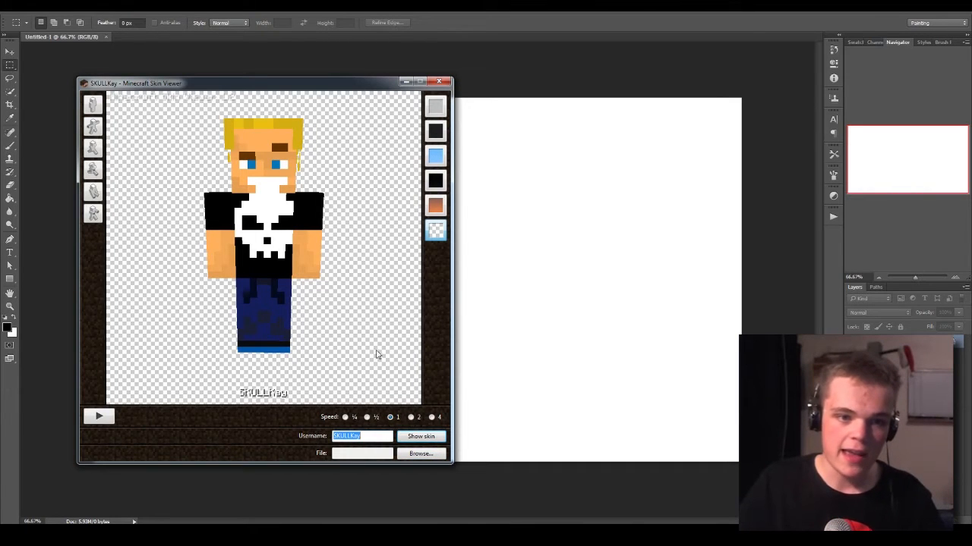
left_click_drag(385, 307, 311, 272)
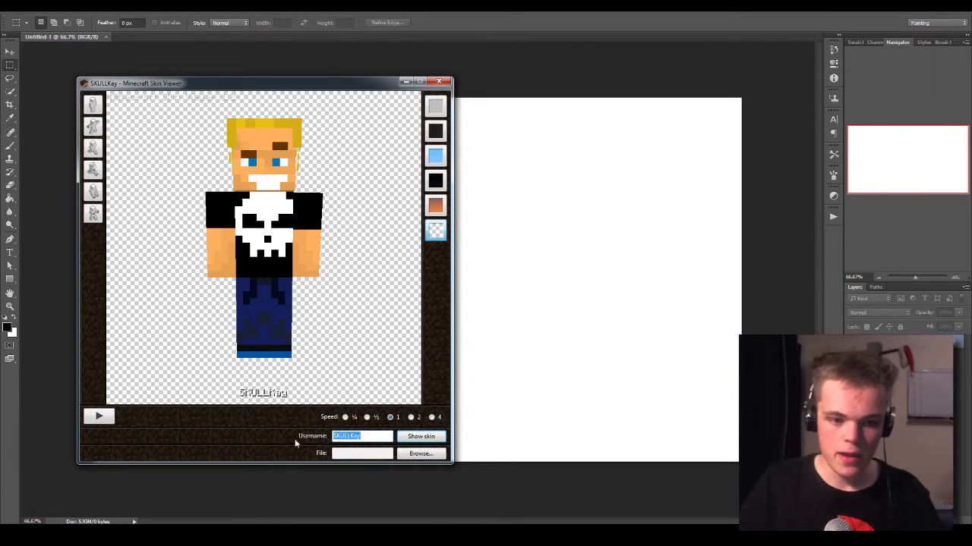
Step: Switch to Photoshop and place the rendered skin image in the left half of the Untitled-1 canvas
left_click(434, 476)
left_click_drag(296, 522, 117, 37)
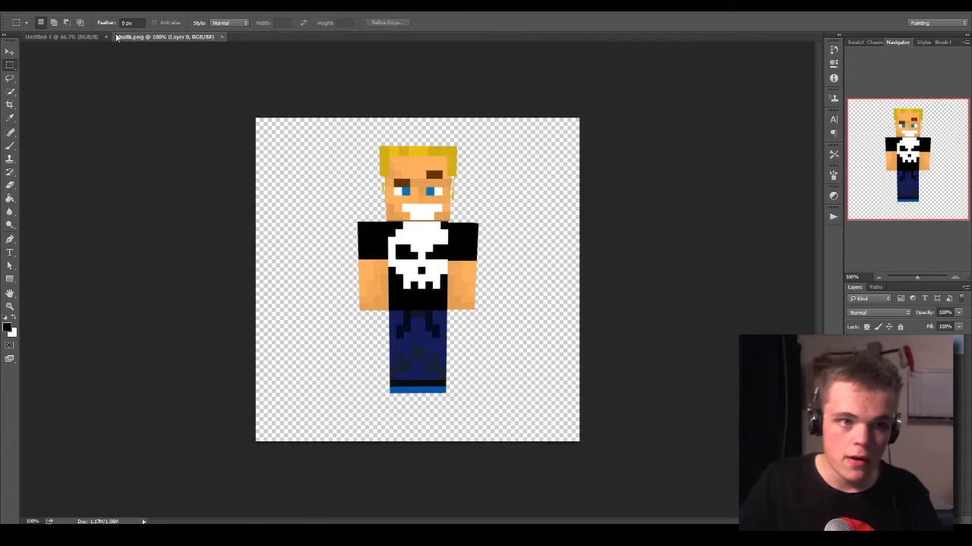
key("v")
left_click_drag(414, 224, 327, 220)
key("z")
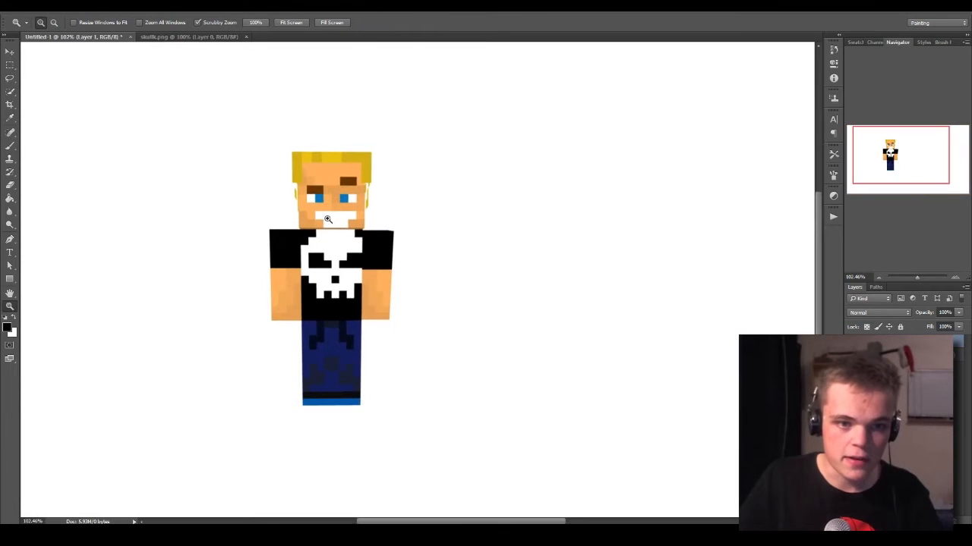
left_click_drag(463, 264, 470, 271)
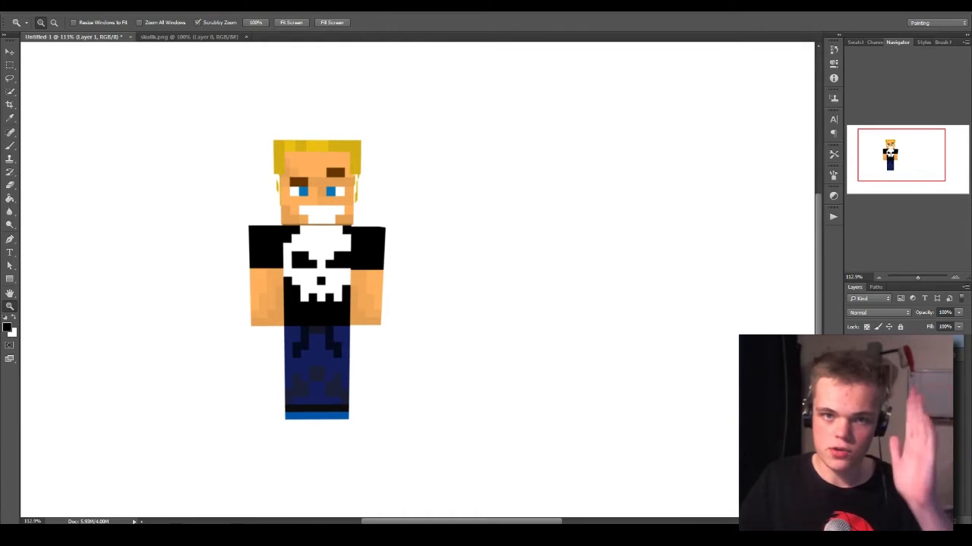
Step: Set the foreground colour to grey #636363 and try a brush stroke on the blank part of the canvas
left_click(7, 329)
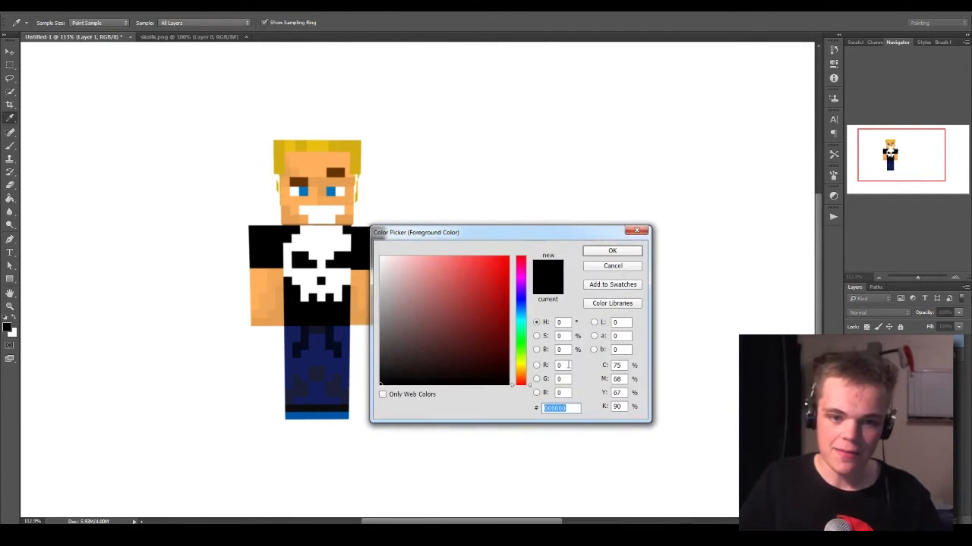
left_click(410, 307)
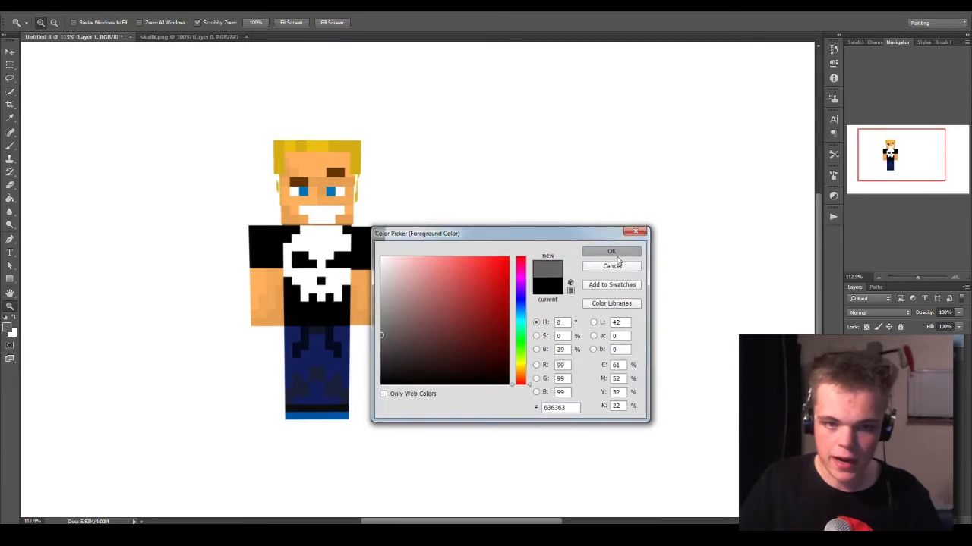
left_click(618, 252)
key("z")
key("b")
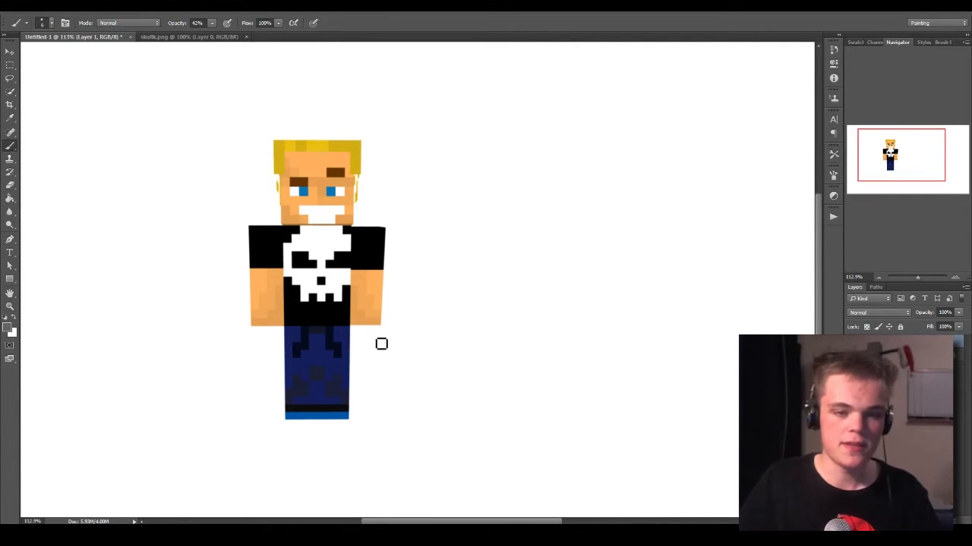
mouse_move(698, 135)
left_mouse_down()
mouse_move(660, 124)
mouse_move(668, 159)
mouse_move(706, 179)
left_mouse_up()
key("ctrl+z")
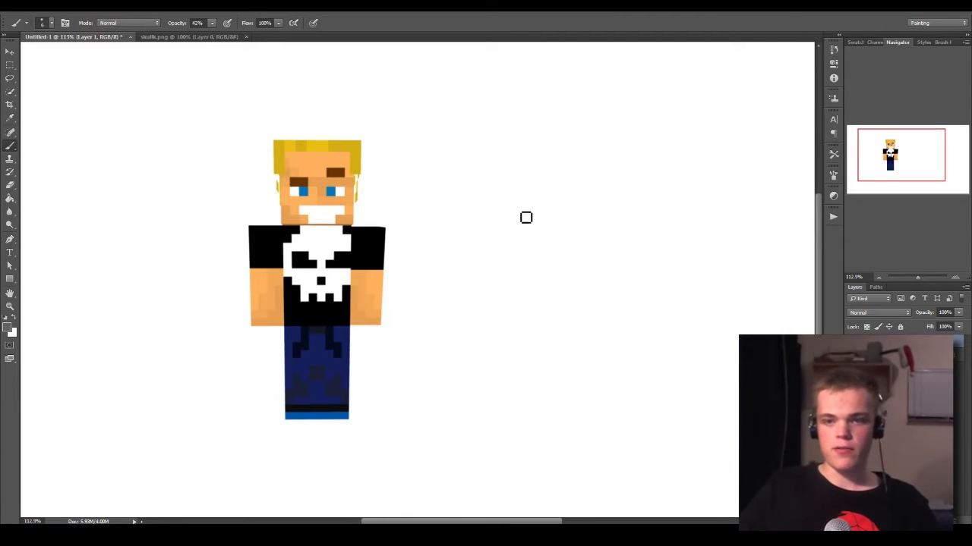
Step: Set the foreground colour to the muted blue #3f566e
left_click(9, 329)
left_click(521, 308)
left_click_drag(520, 309, 522, 313)
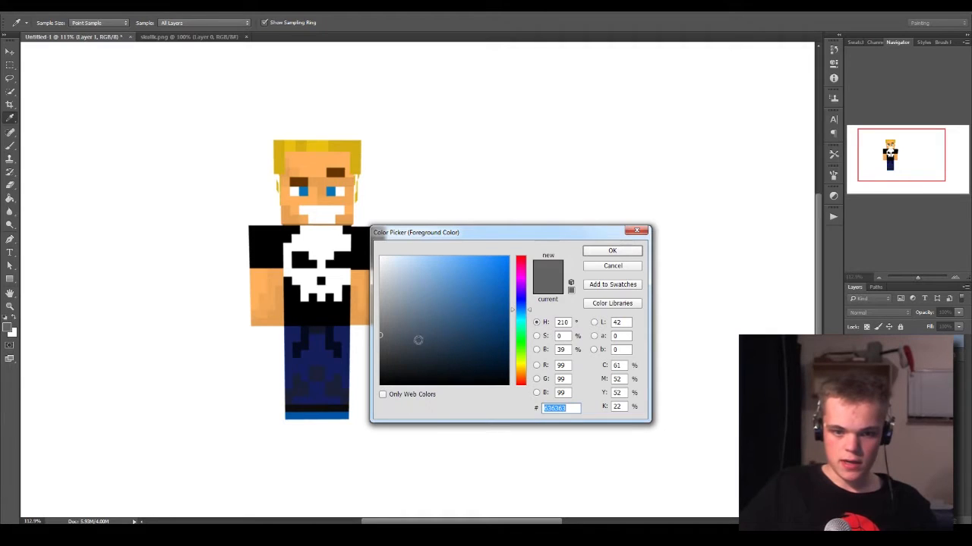
mouse_move(390, 331)
left_mouse_down()
mouse_move(388, 316)
mouse_move(425, 312)
mouse_move(435, 329)
left_mouse_up()
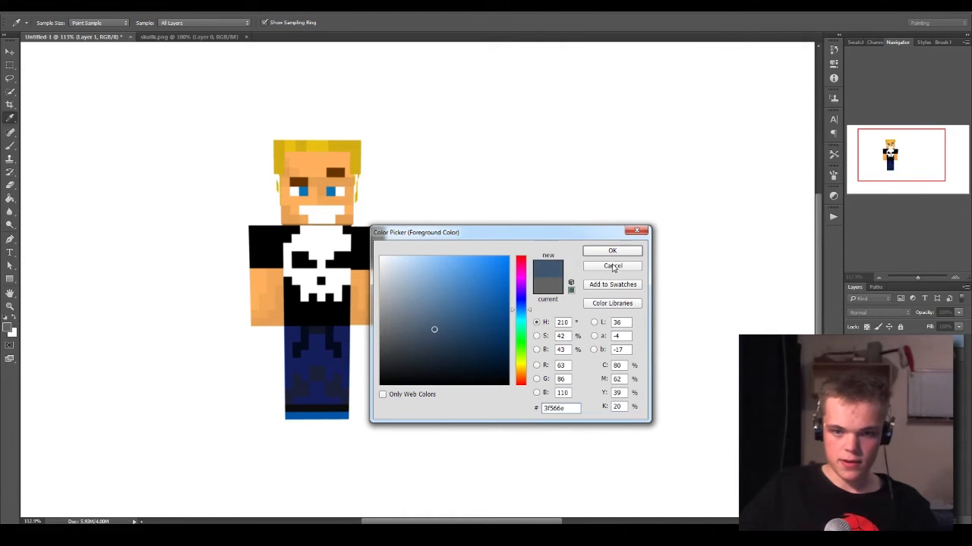
left_click(622, 255)
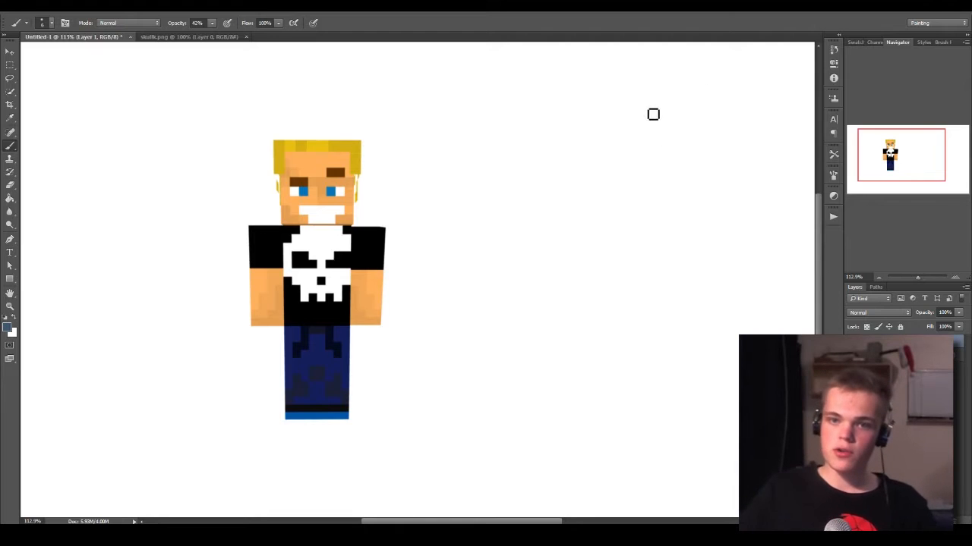
Step: Try loose freehand brush shapes in the blank area beside the skin and erase them
mouse_move(652, 113)
left_mouse_down()
mouse_move(637, 140)
mouse_move(668, 141)
mouse_move(639, 120)
mouse_move(635, 105)
mouse_move(640, 155)
mouse_move(648, 109)
mouse_move(653, 129)
mouse_move(639, 175)
left_mouse_up()
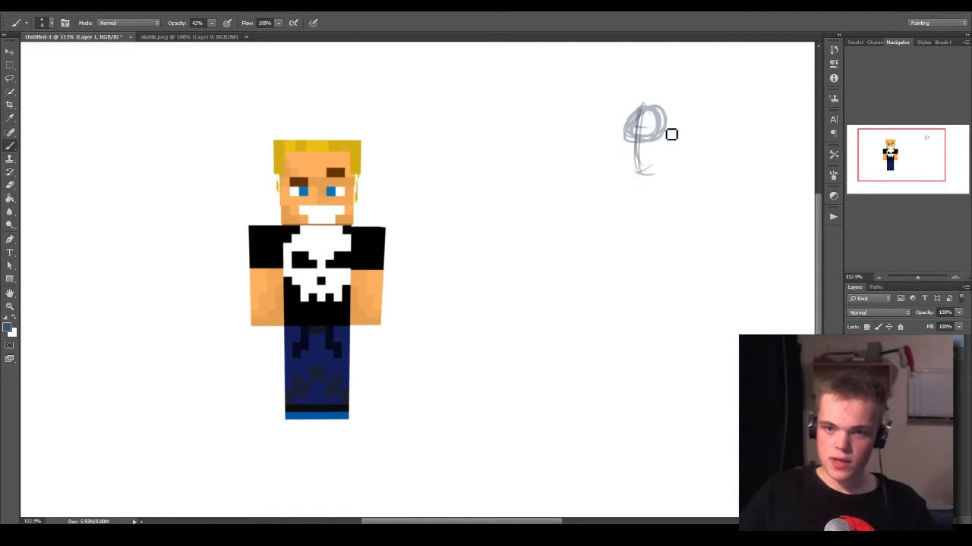
mouse_move(671, 134)
left_mouse_down()
mouse_move(651, 172)
mouse_move(644, 119)
mouse_move(634, 136)
mouse_move(644, 167)
left_mouse_up()
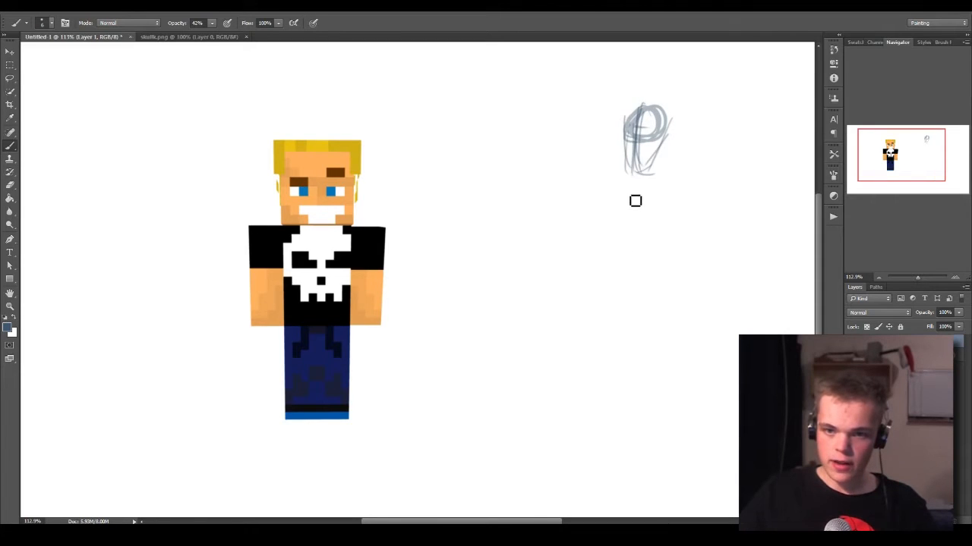
mouse_move(636, 200)
left_mouse_down()
mouse_move(657, 212)
mouse_move(631, 223)
mouse_move(665, 217)
mouse_move(636, 202)
mouse_move(605, 271)
left_mouse_up()
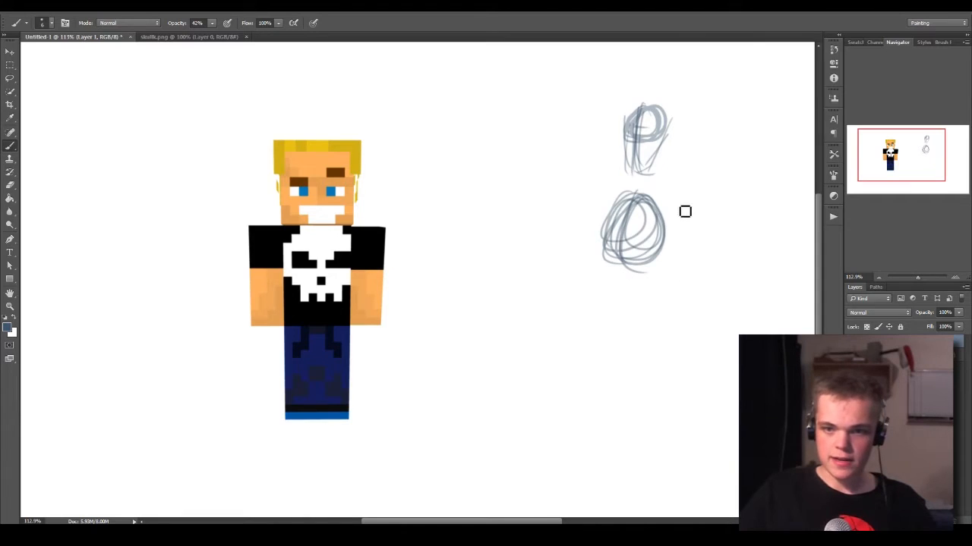
mouse_move(684, 211)
left_mouse_down()
mouse_move(666, 230)
mouse_move(611, 206)
mouse_move(595, 212)
mouse_move(683, 302)
left_mouse_up()
mouse_move(608, 226)
left_mouse_down()
mouse_move(600, 298)
mouse_move(687, 220)
mouse_move(636, 308)
left_mouse_up()
key("e")
mouse_move(662, 266)
left_mouse_down()
mouse_move(562, 250)
mouse_move(568, 271)
mouse_move(665, 174)
mouse_move(588, 159)
mouse_move(664, 101)
mouse_move(516, 148)
left_mouse_up()
Step: Set the brush opacity to 100% and draw two vertical guide lines along both sides of the character's head, torso and legs
key("b")
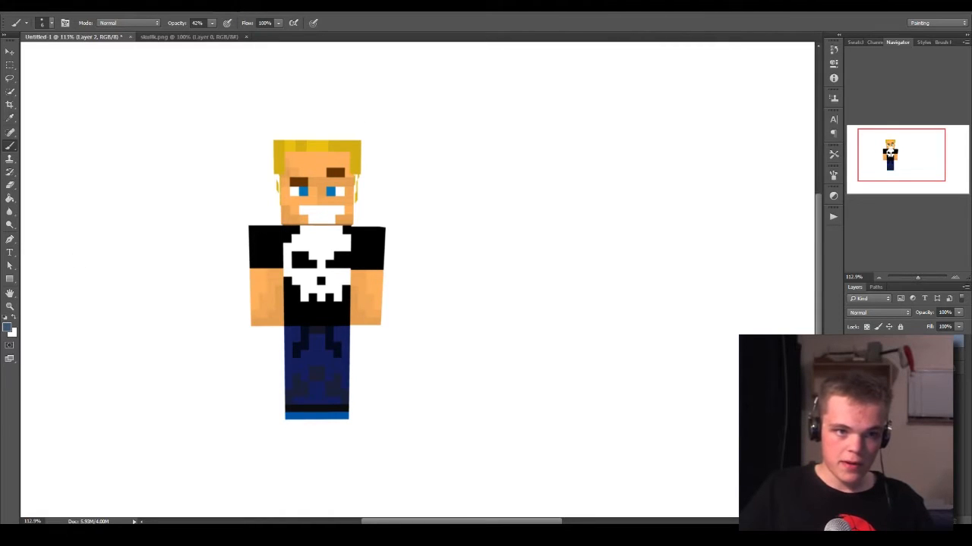
left_click(212, 27)
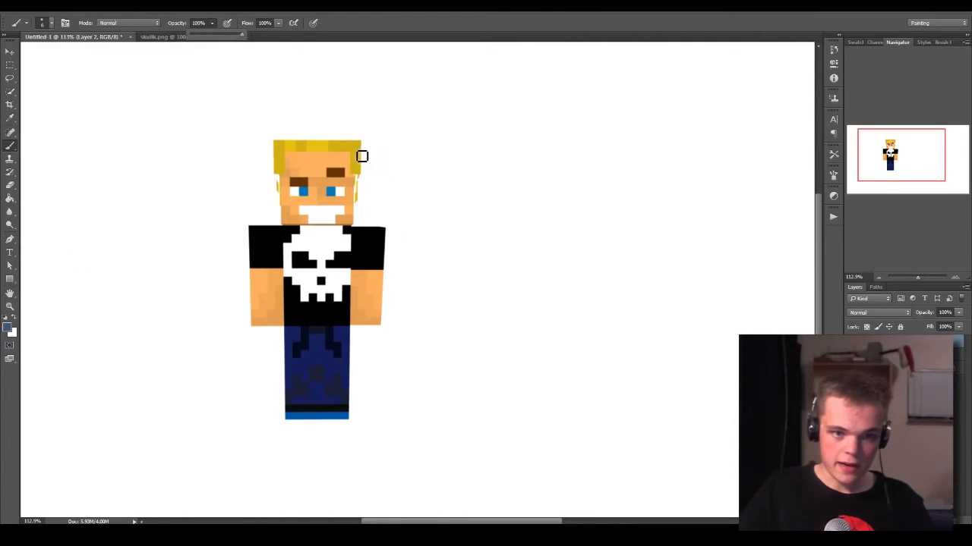
left_click_drag(357, 118, 350, 437)
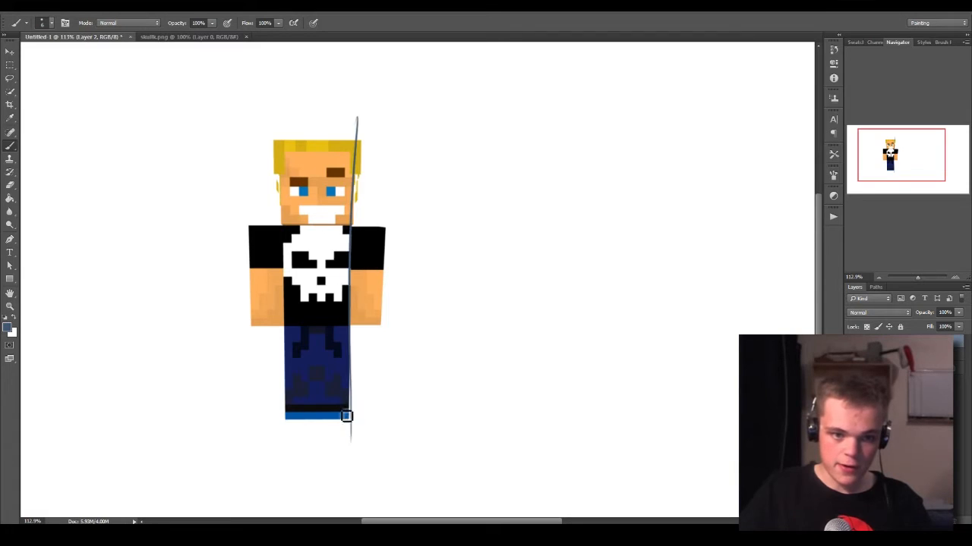
left_click_drag(293, 76, 281, 443)
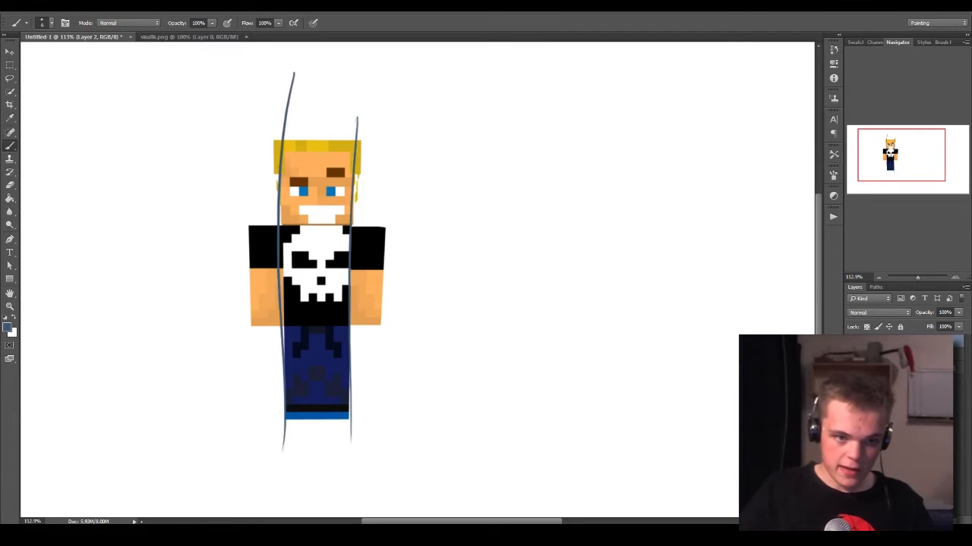
key("ctrl+z")
left_click_drag(285, 105, 278, 424)
key("ctrl+z")
left_click_drag(282, 102, 282, 416)
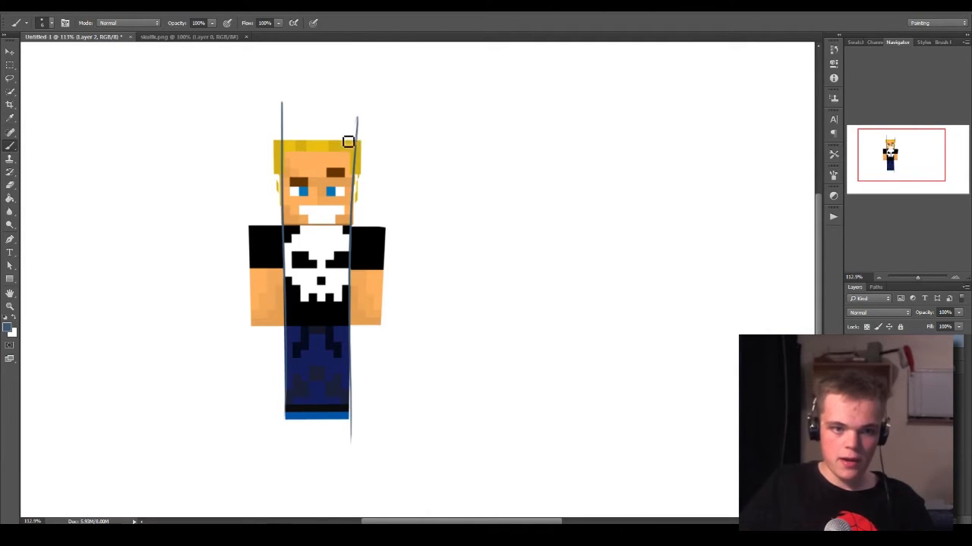
Step: Draw horizontal guide lines across the character's hairline, shoulders and waist
mouse_move(218, 142)
left_mouse_down()
mouse_move(580, 158)
mouse_move(433, 159)
mouse_move(522, 158)
left_mouse_up()
key("ctrl+z")
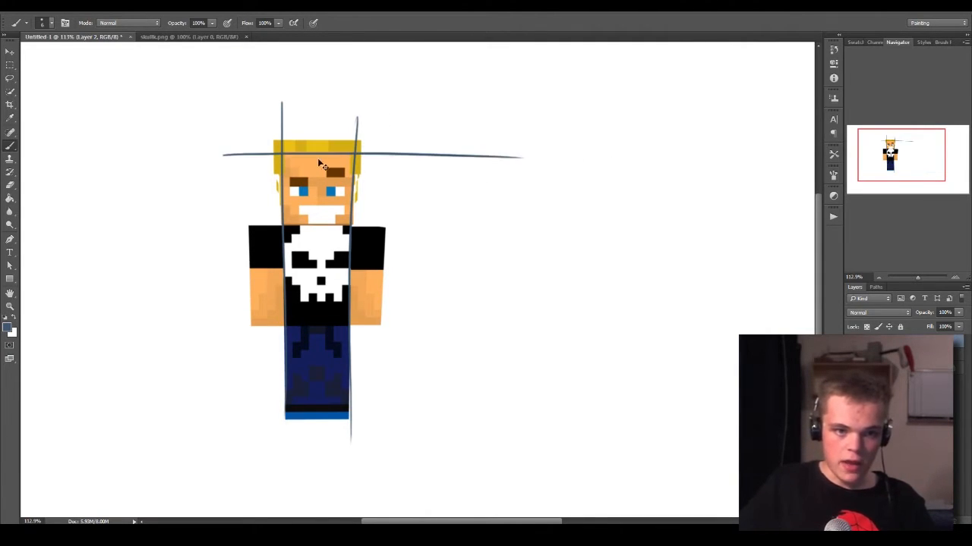
left_click_drag(229, 226, 490, 233)
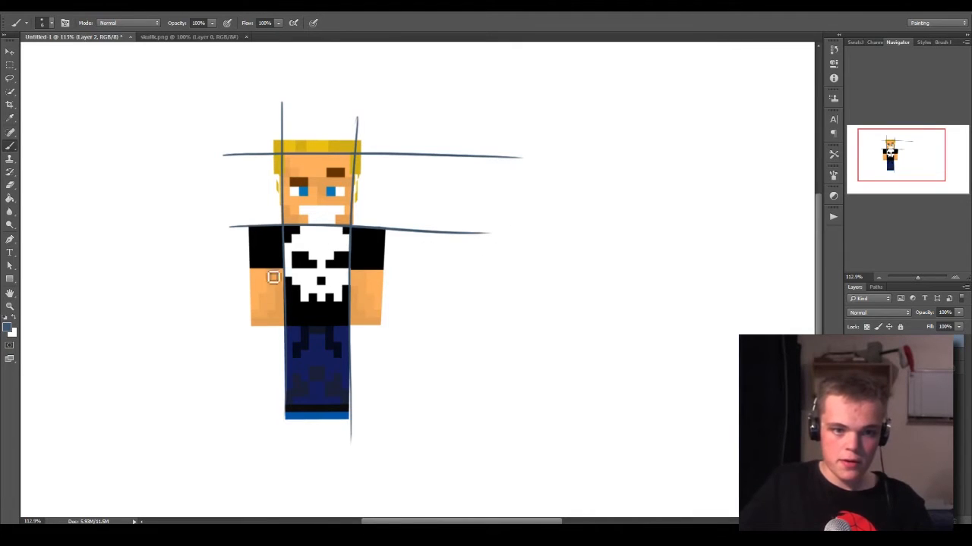
left_click_drag(167, 327, 538, 330)
key("ctrl+z")
left_click_drag(199, 328, 514, 326)
key("ctrl+z")
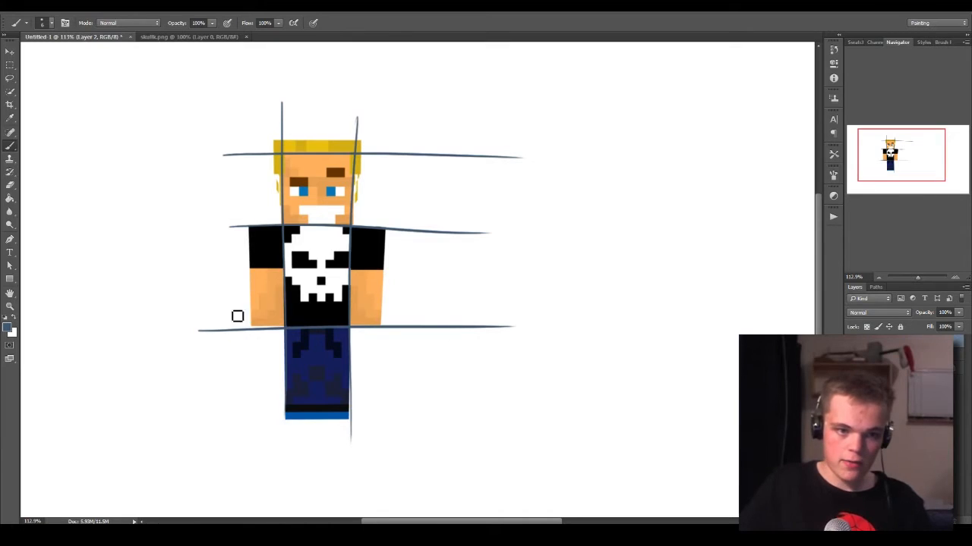
Step: Draw vertical guide lines along the outer edges of both arms and a horizontal one under the feet
left_click_drag(252, 131, 251, 435)
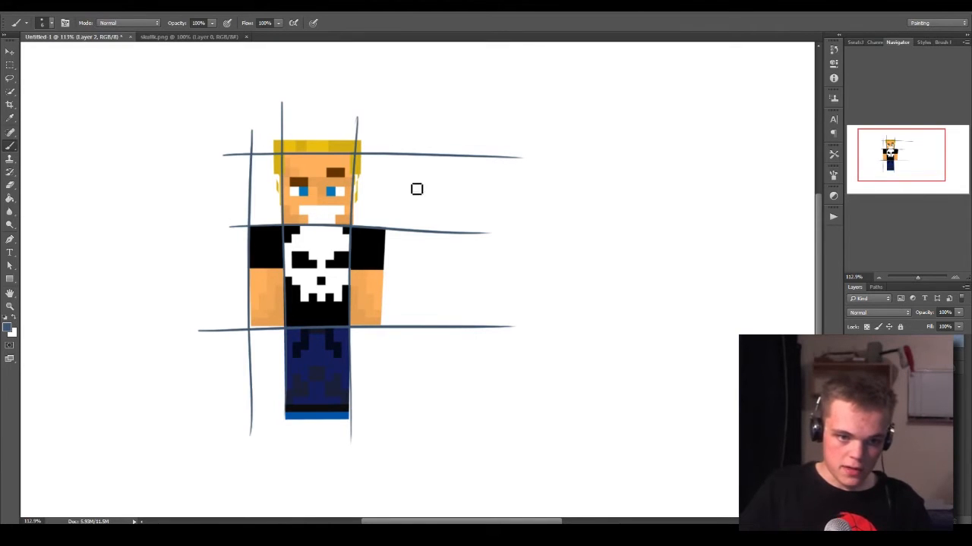
left_click_drag(392, 125, 381, 422)
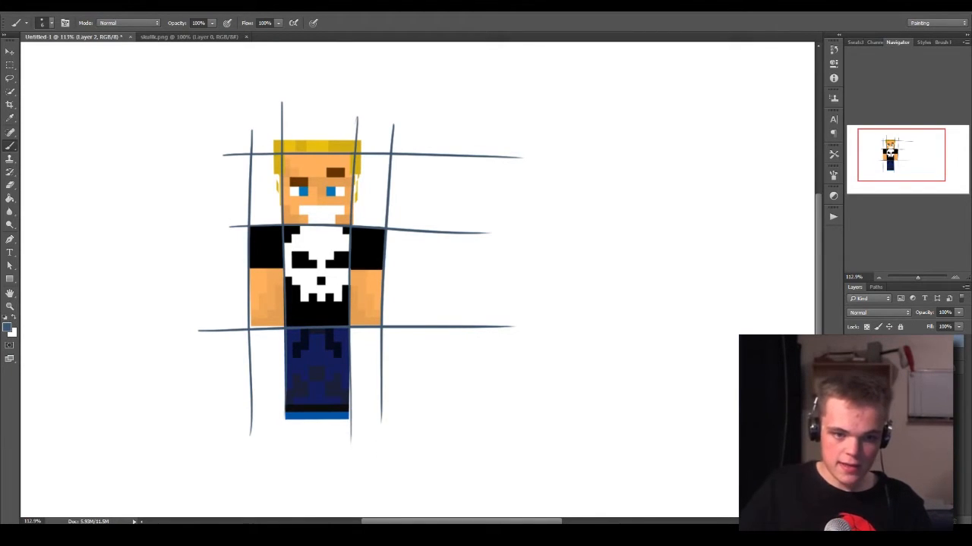
left_click_drag(252, 423, 486, 418)
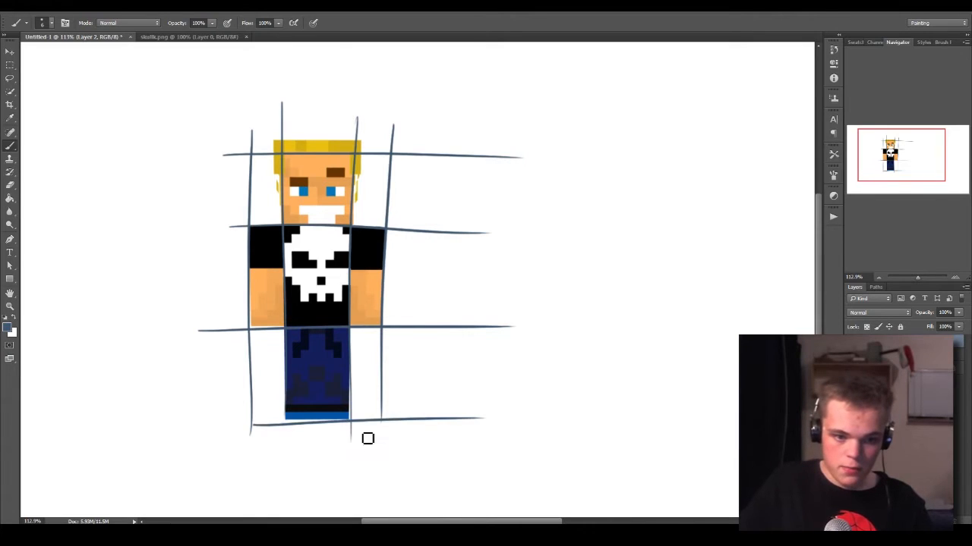
key("ctrl+z")
left_click_drag(243, 423, 491, 416)
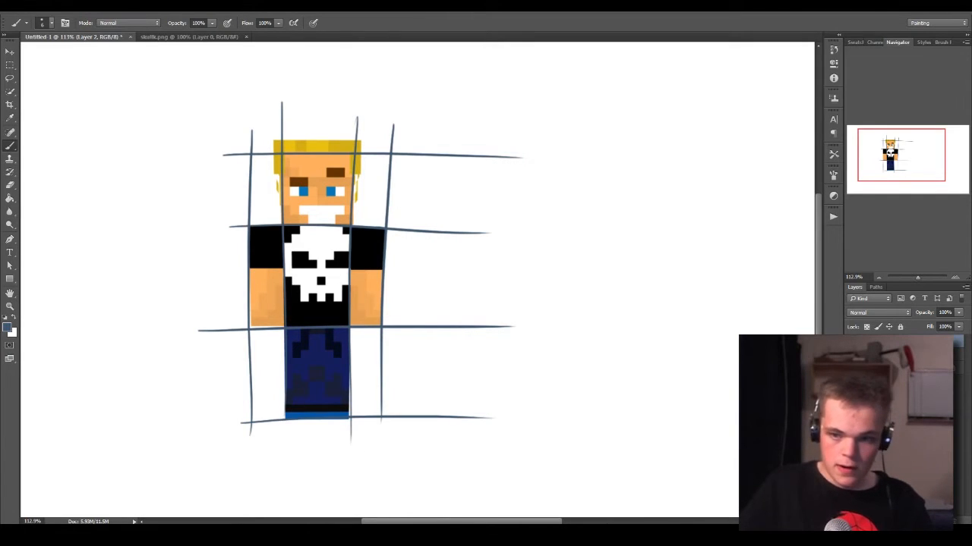
Step: Hide the skin image, extend the outer line of the character's left-hand leg downward and draw a line separating the legs
key("ctrl+comma")
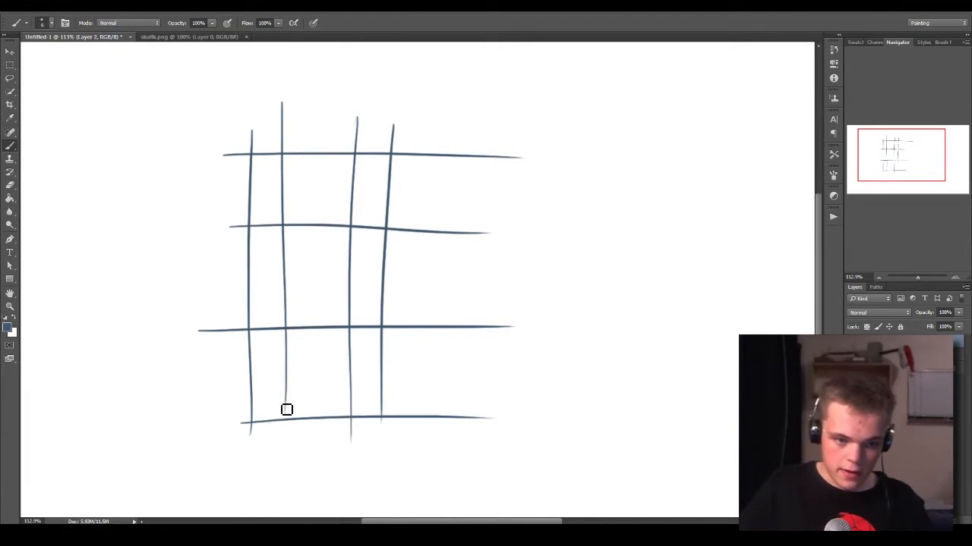
left_click_drag(285, 346, 287, 475)
key("ctrl+z")
left_click_drag(289, 352, 286, 460)
key("ctrl+z")
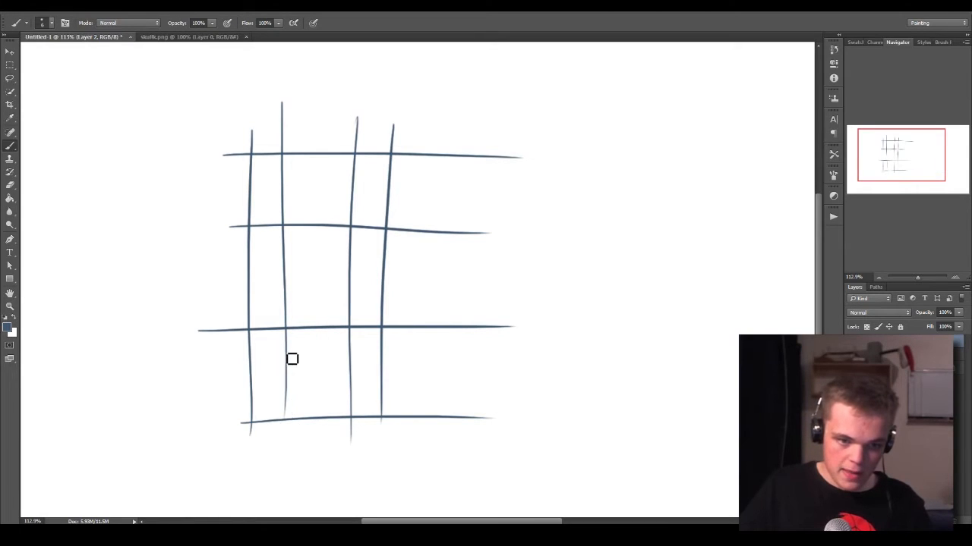
left_click_drag(288, 353, 284, 465)
left_click_drag(315, 328, 315, 418)
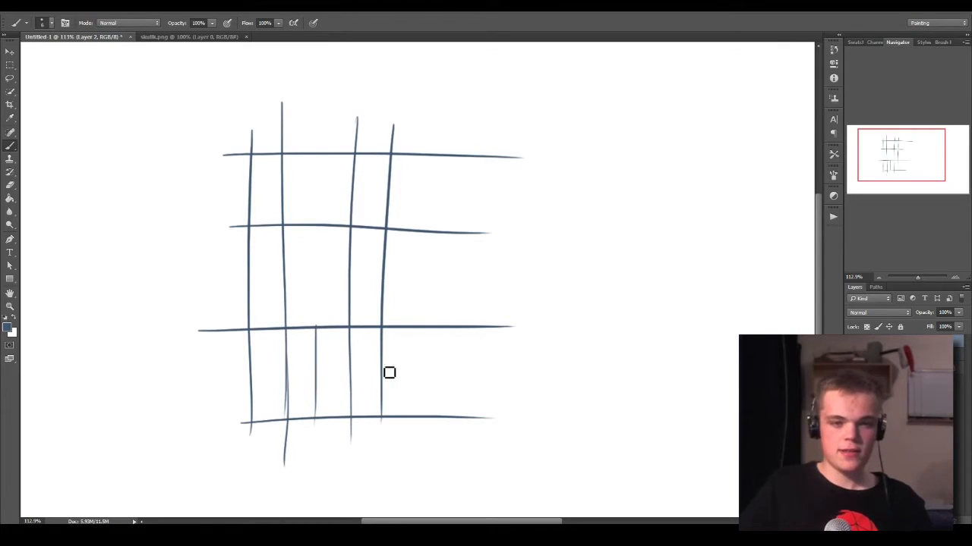
Step: Erase the overhanging guide line ends around the head, shoulders, waist and feet, keeping the character's block outline
key("e")
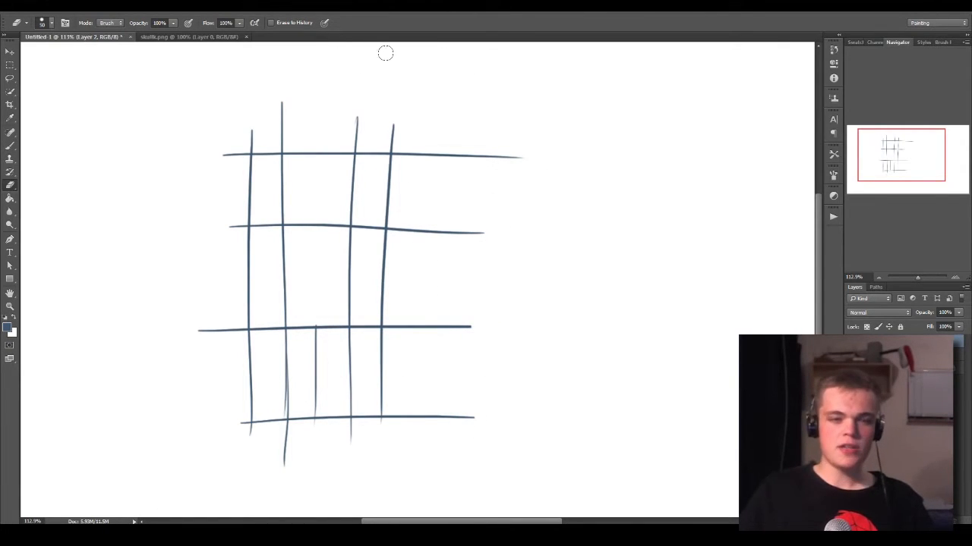
mouse_move(263, 124)
left_mouse_down()
mouse_move(347, 133)
mouse_move(269, 123)
left_mouse_up()
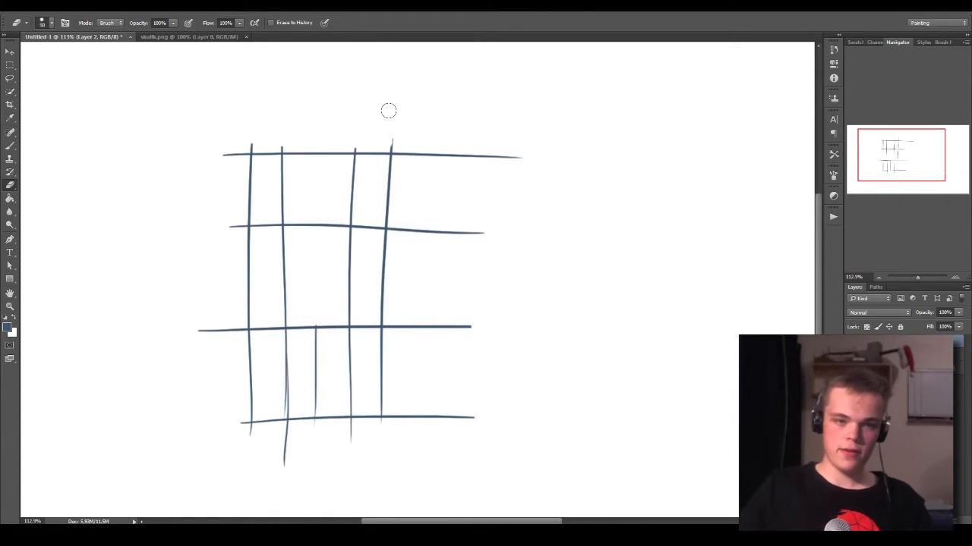
left_click_drag(392, 140, 378, 136)
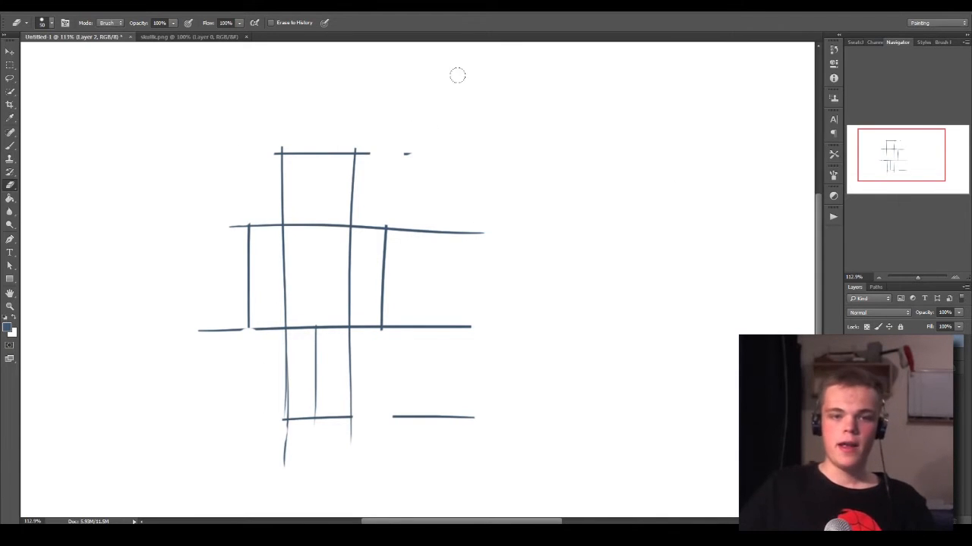
left_click_drag(442, 232, 462, 233)
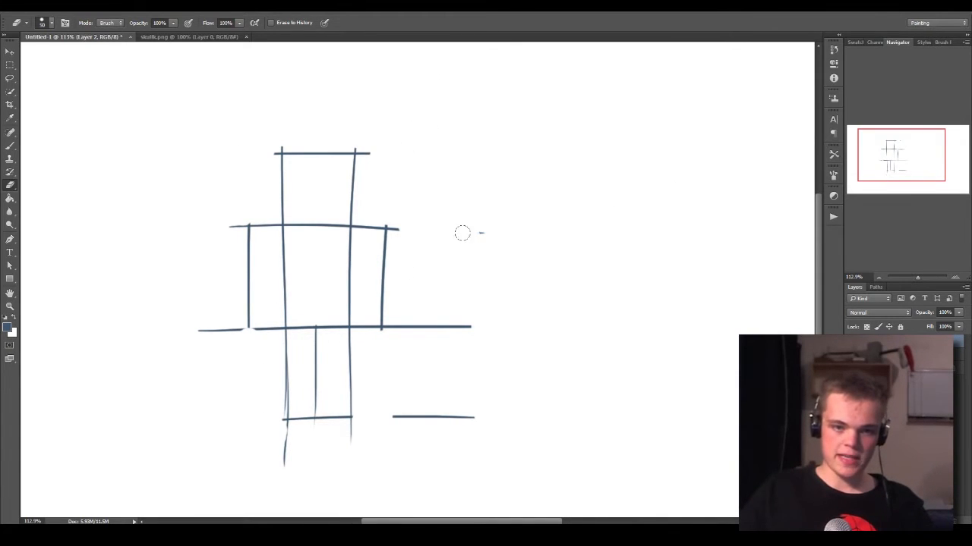
left_click_drag(461, 338, 430, 332)
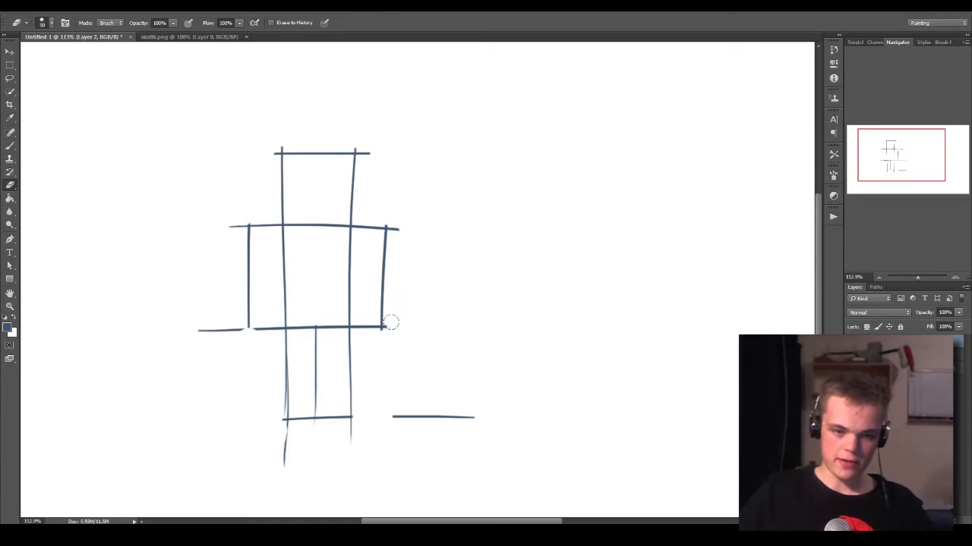
mouse_move(395, 417)
left_mouse_down()
mouse_move(392, 405)
mouse_move(480, 413)
left_mouse_up()
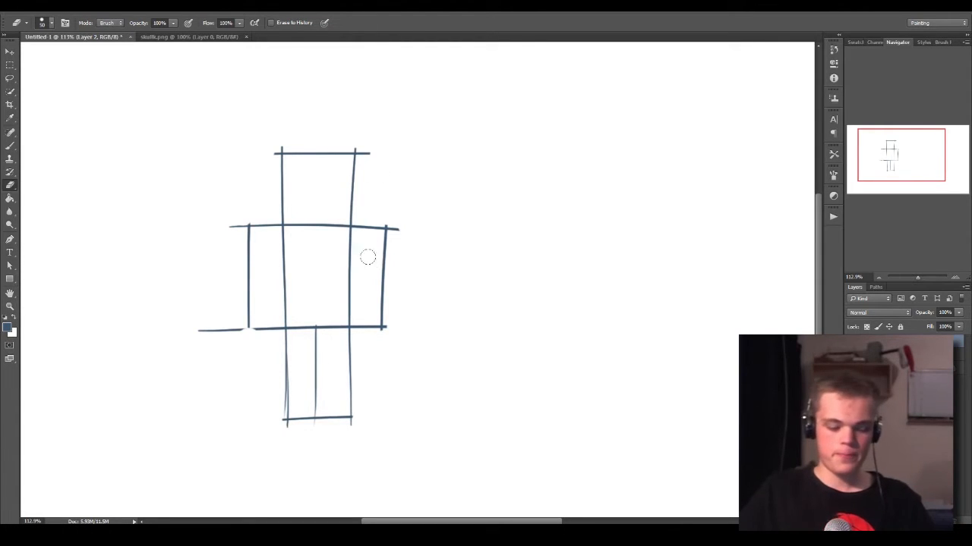
Step: Draw a square beside the character's head as the front face of a cube
key("b")
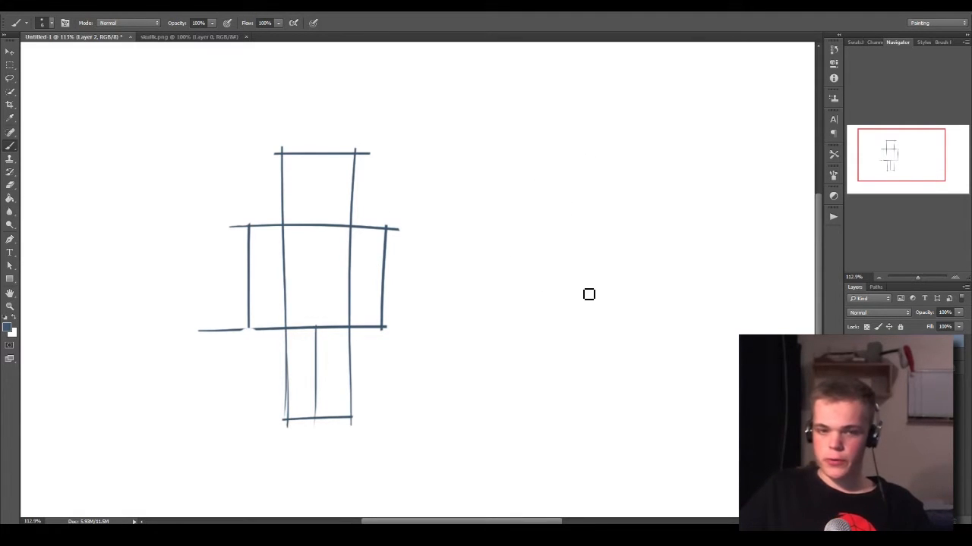
key("z")
left_click_drag(514, 195, 537, 218)
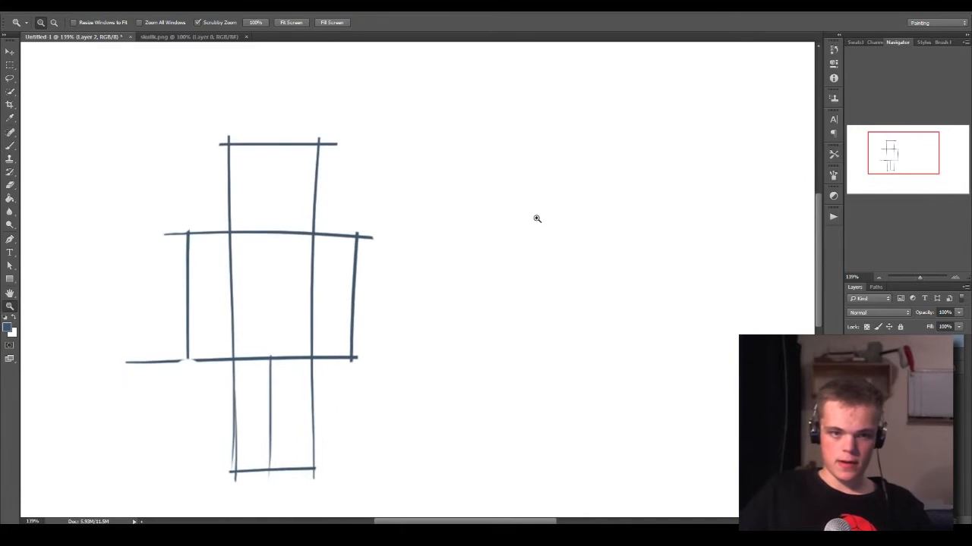
key("b")
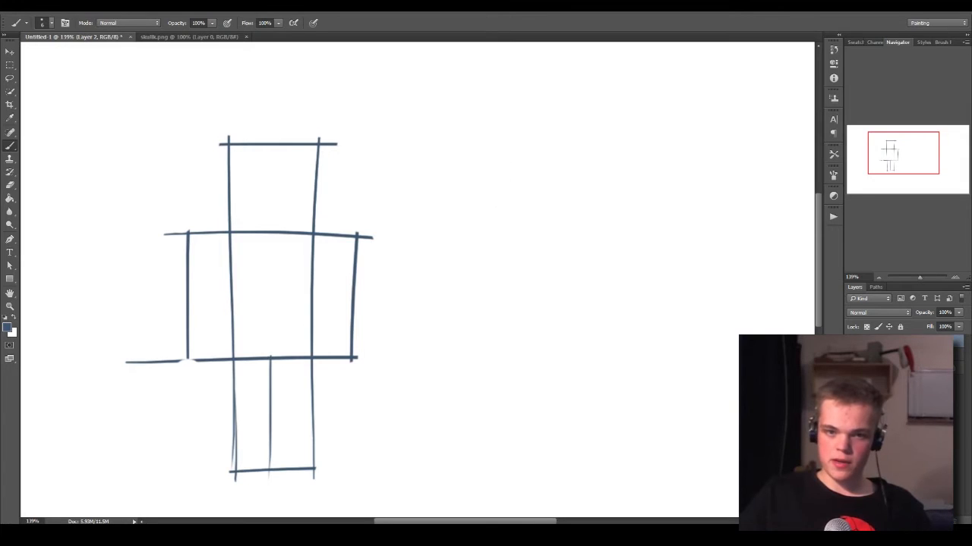
left_click_drag(499, 138, 497, 239)
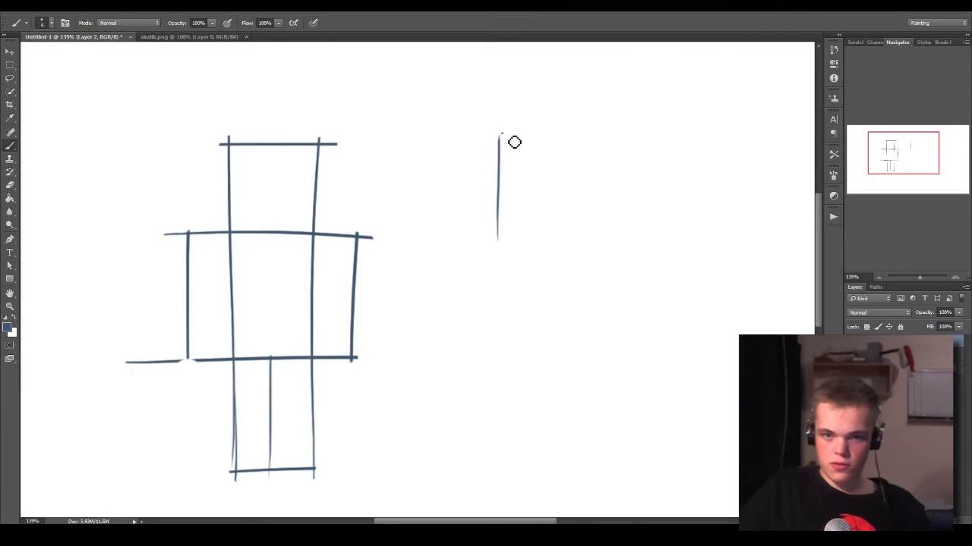
left_click_drag(501, 138, 611, 136)
mouse_move(495, 238)
left_mouse_down()
mouse_move(603, 240)
mouse_move(589, 236)
left_mouse_up()
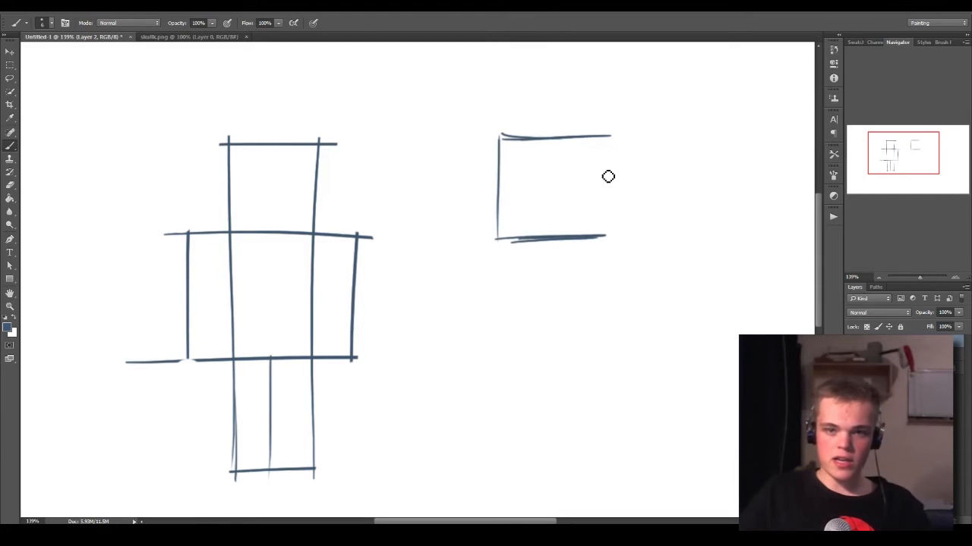
left_click_drag(614, 137, 609, 236)
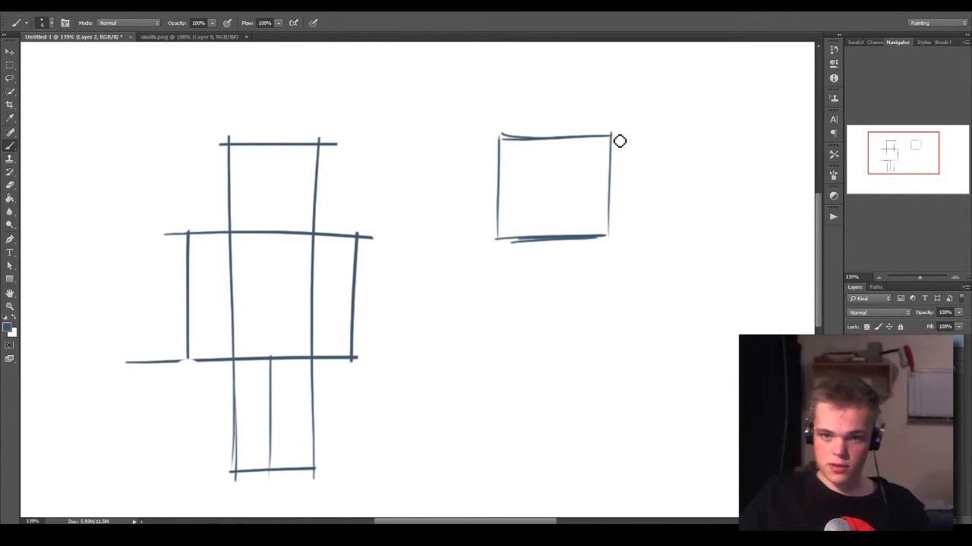
Step: Add slanted and straight edges to the square to sketch the cube's side and underside
left_click_drag(613, 135, 634, 186)
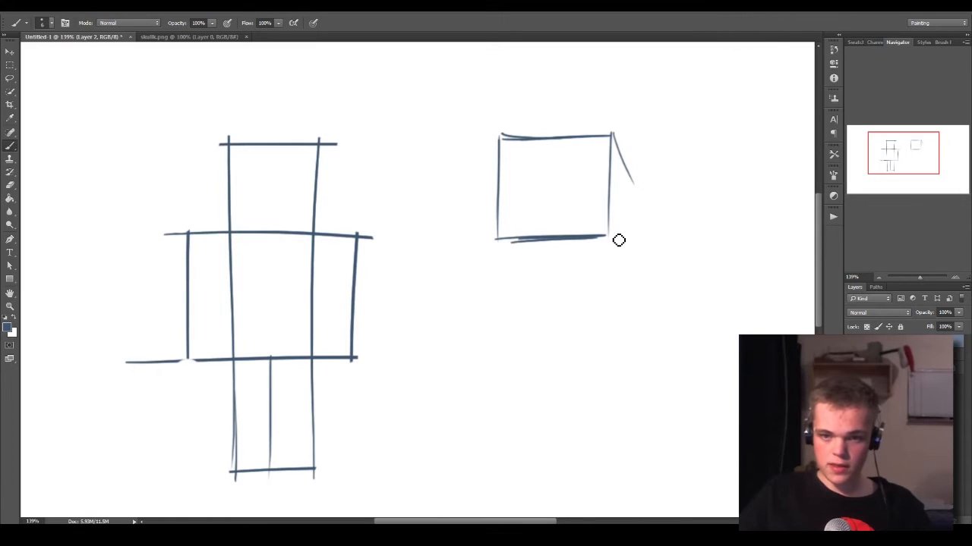
left_click_drag(608, 236, 636, 233)
left_click_drag(636, 183, 629, 241)
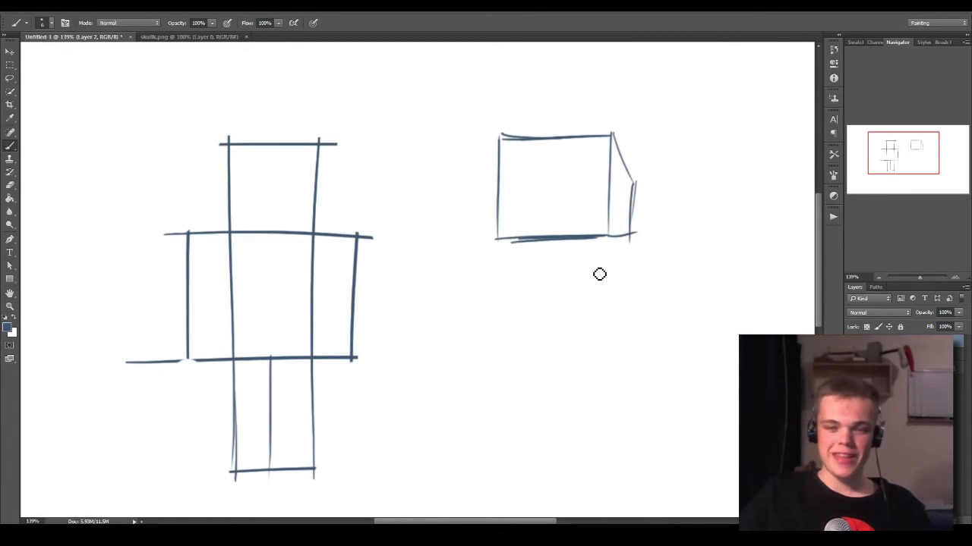
key("ctrl+z")
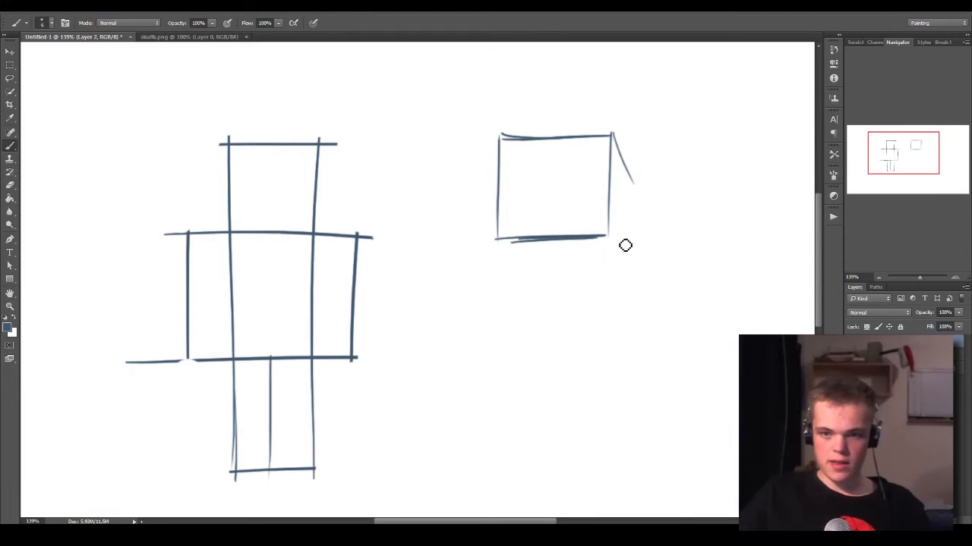
left_click_drag(608, 237, 627, 278)
left_click_drag(629, 181, 627, 247)
key("ctrl+z")
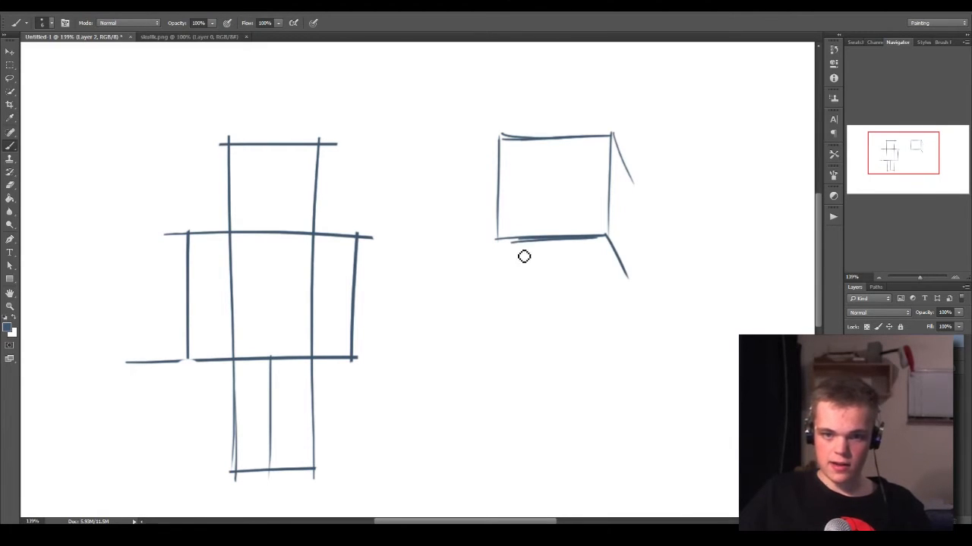
mouse_move(502, 242)
left_mouse_down()
mouse_move(526, 291)
mouse_move(651, 285)
left_mouse_up()
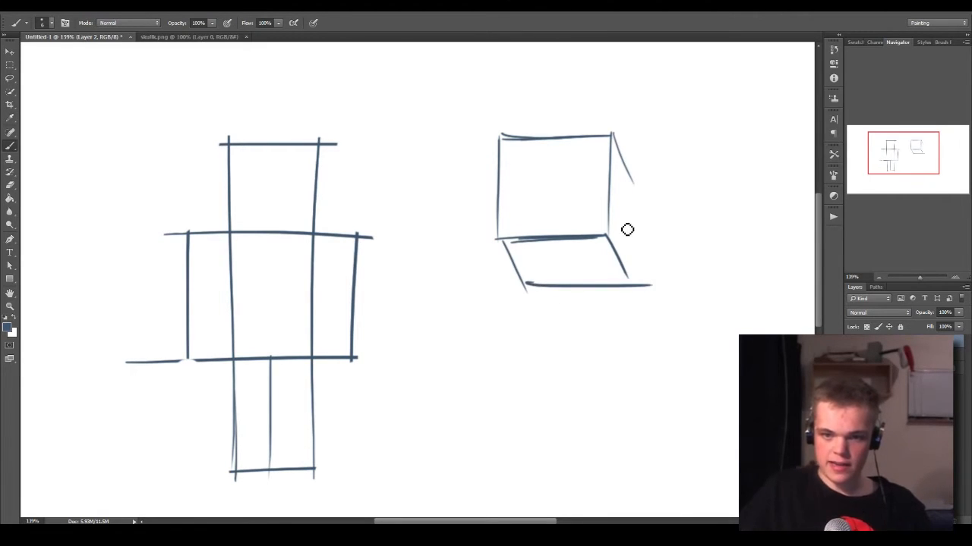
left_click_drag(630, 190, 618, 294)
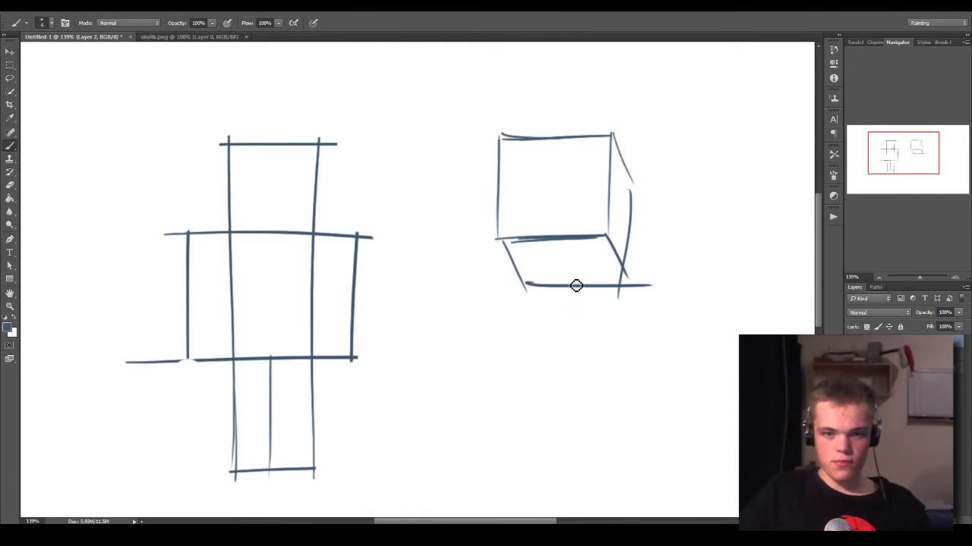
Step: Erase the entire cube sketch beside the character
key("e")
mouse_move(652, 259)
left_mouse_down()
mouse_move(578, 300)
mouse_move(606, 245)
mouse_move(594, 204)
mouse_move(487, 249)
left_mouse_up()
mouse_move(515, 145)
left_mouse_down()
mouse_move(485, 148)
mouse_move(508, 120)
left_mouse_up()
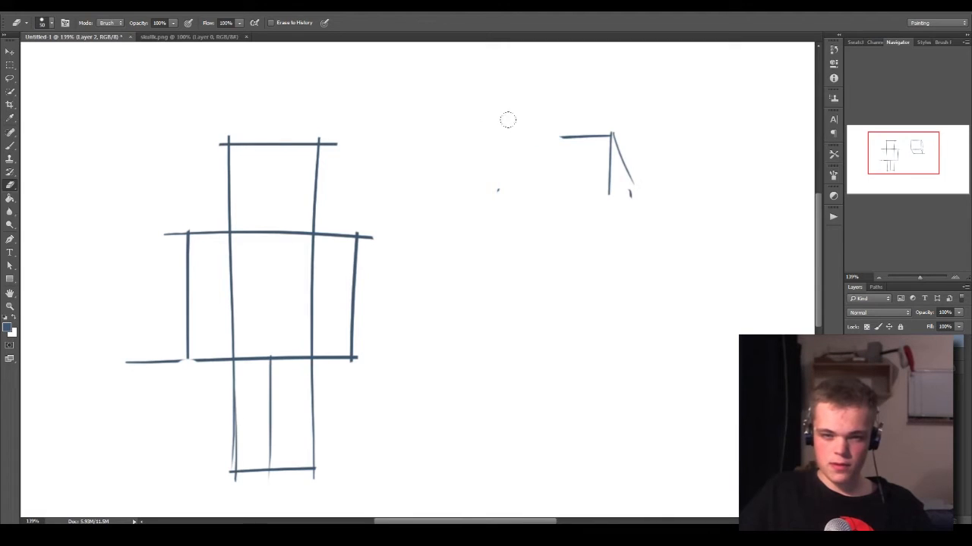
mouse_move(492, 184)
left_mouse_down()
mouse_move(560, 156)
mouse_move(623, 174)
mouse_move(548, 169)
left_mouse_up()
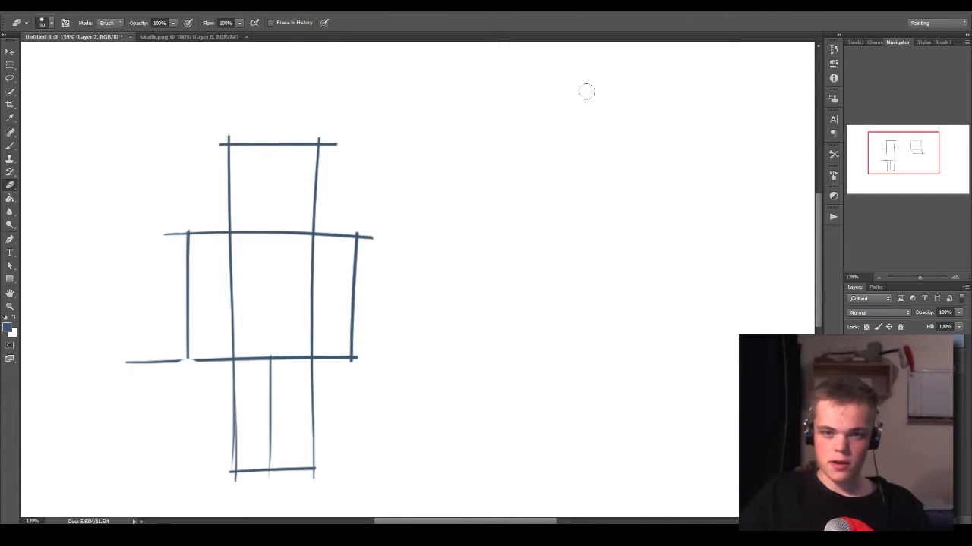
Step: Erase the leftover stub of the waist line outside the character's left-hand arm
key("b")
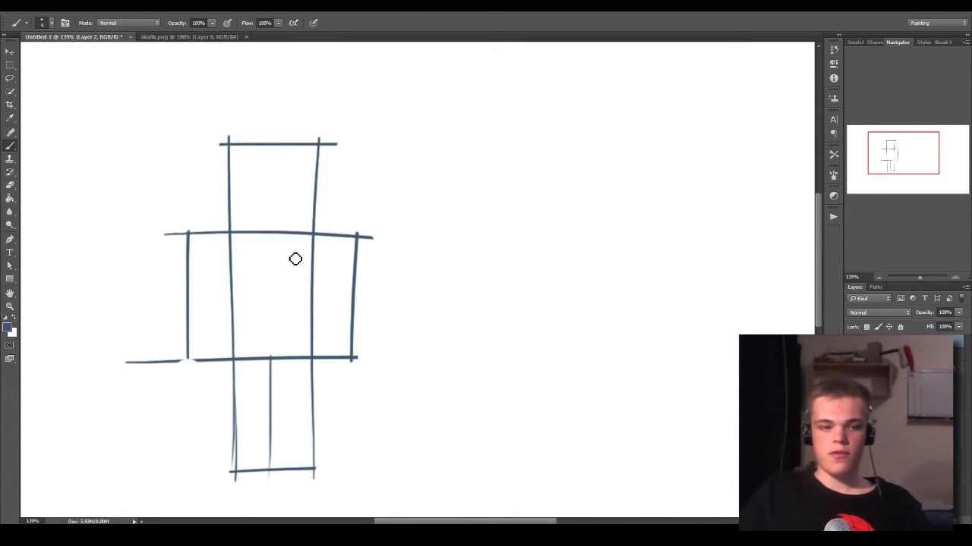
key("e")
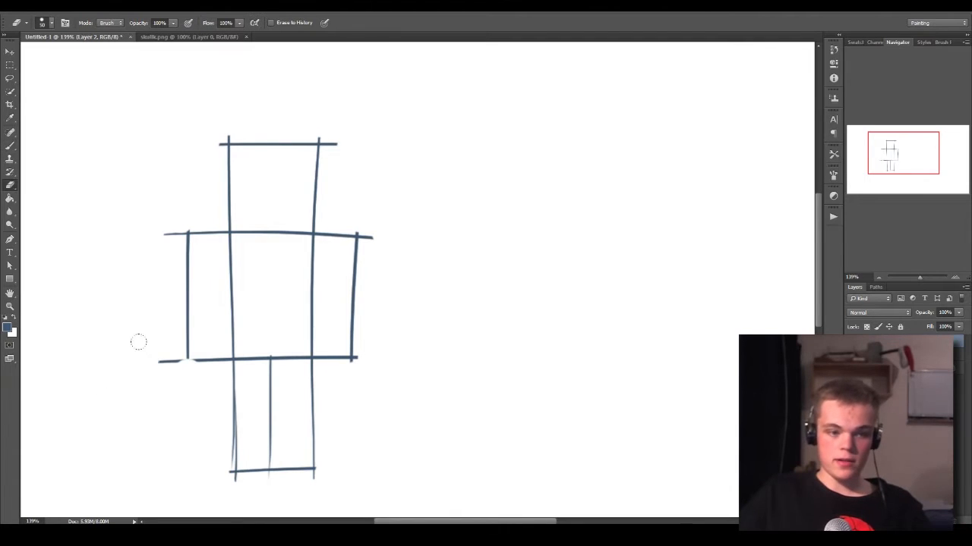
Step: Draw a square head for a second figure beside the first one, level with its head, reinforcing the edges with repeated strokes
key("b")
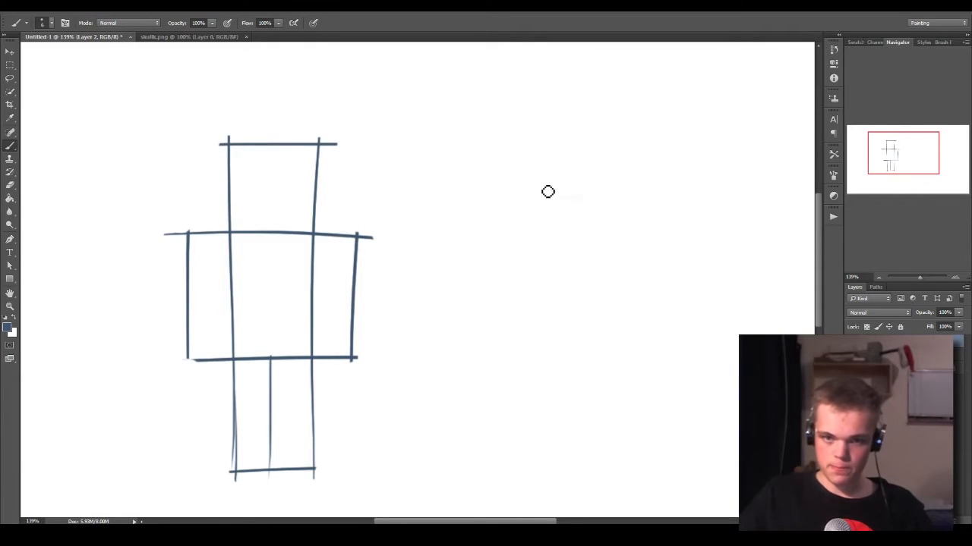
mouse_move(522, 138)
left_mouse_down()
mouse_move(526, 237)
mouse_move(522, 154)
left_mouse_up()
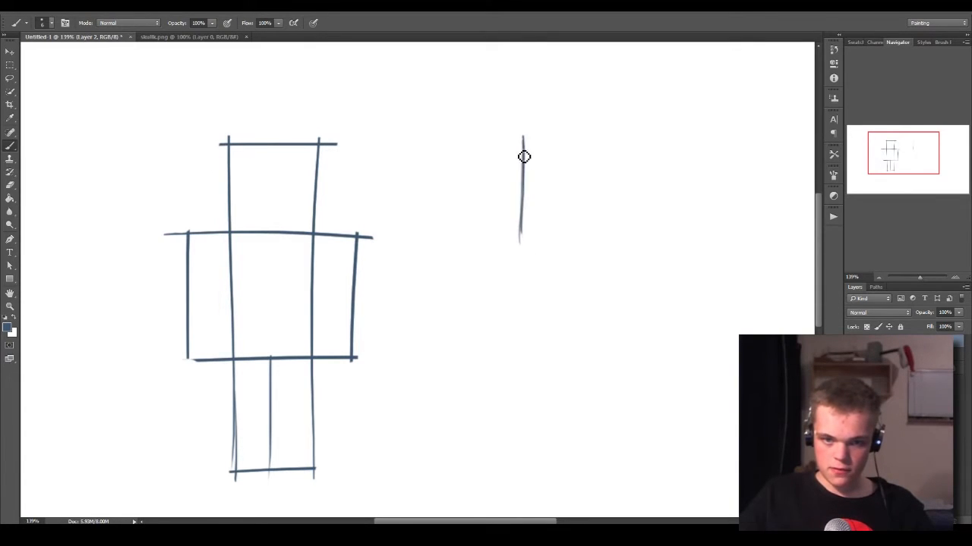
left_click_drag(521, 228, 614, 224)
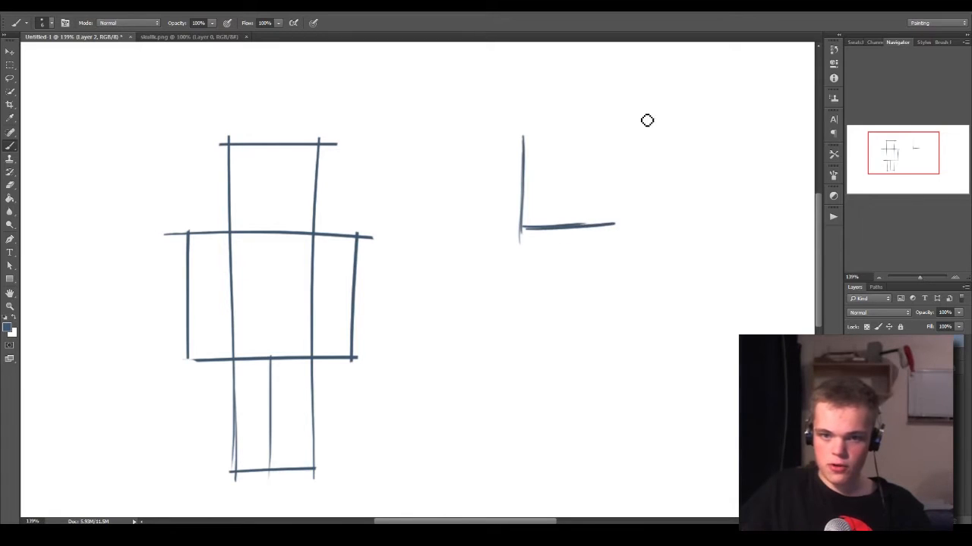
left_click_drag(611, 152, 613, 224)
left_click_drag(612, 132, 613, 215)
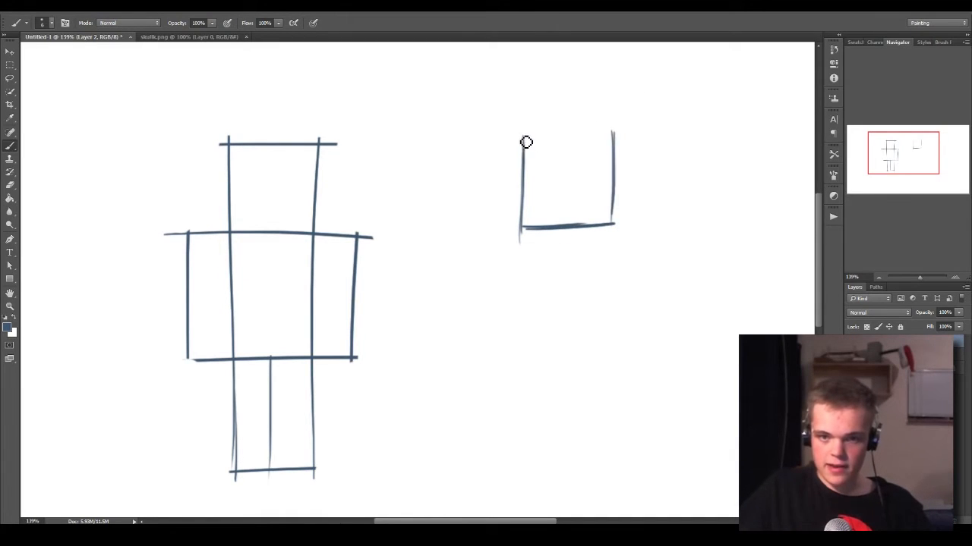
mouse_move(526, 142)
left_mouse_down()
mouse_move(597, 134)
mouse_move(533, 141)
mouse_move(524, 224)
left_mouse_up()
left_click_drag(525, 149, 530, 226)
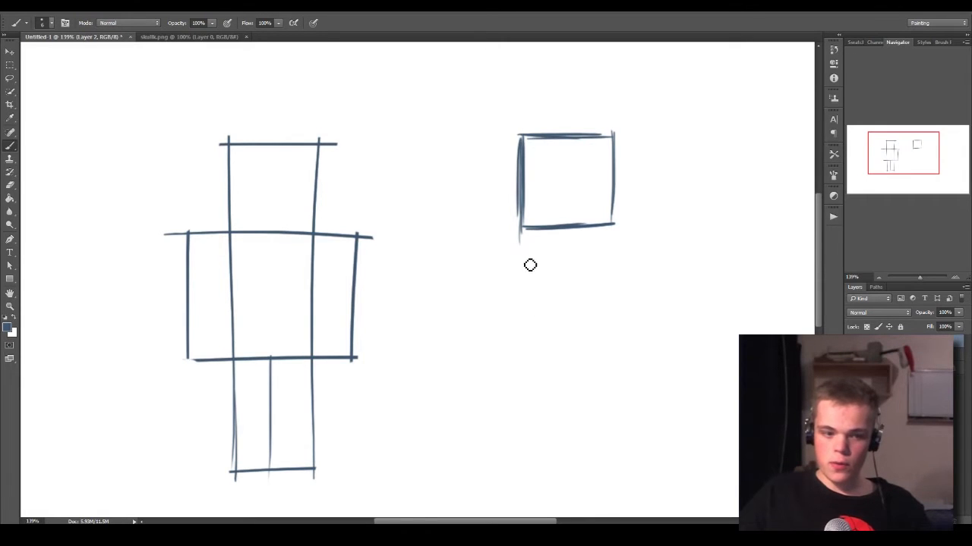
Step: Switch to Minecraft Skin Viewer, rotate the character to examine it from the side, and return to the Photoshop drawing
left_click(287, 524)
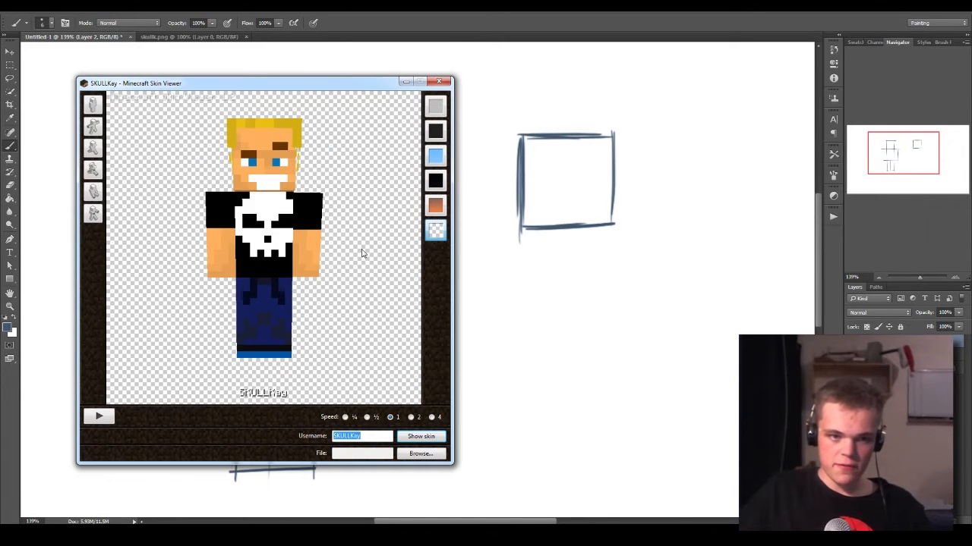
left_click_drag(362, 253, 273, 232)
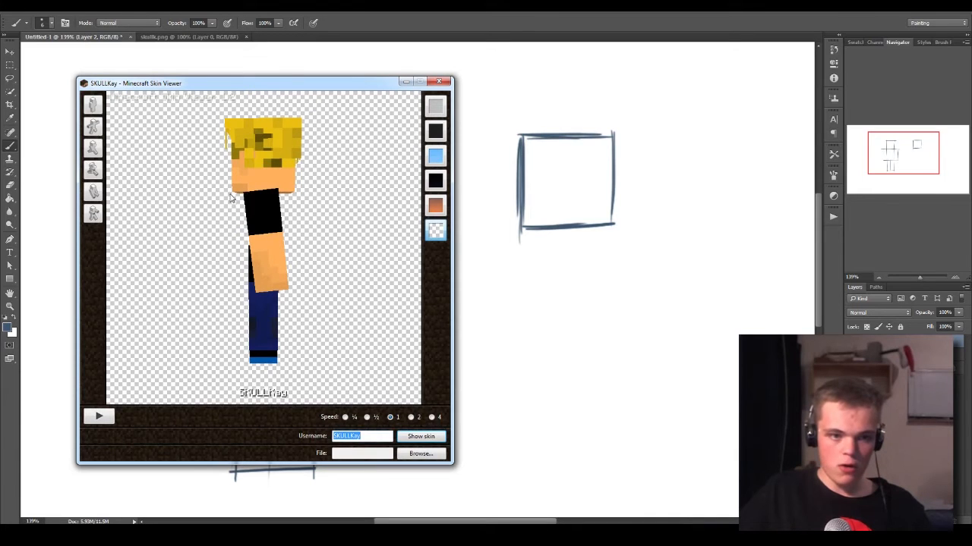
left_click(406, 81)
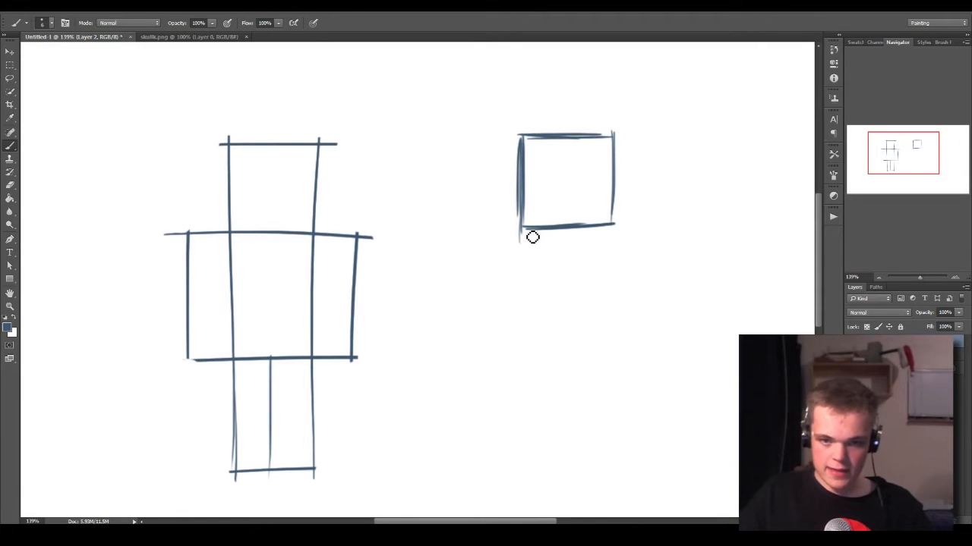
Step: Draw a slightly narrower rectangular torso directly beneath the second figure's square head
left_click_drag(531, 228, 529, 334)
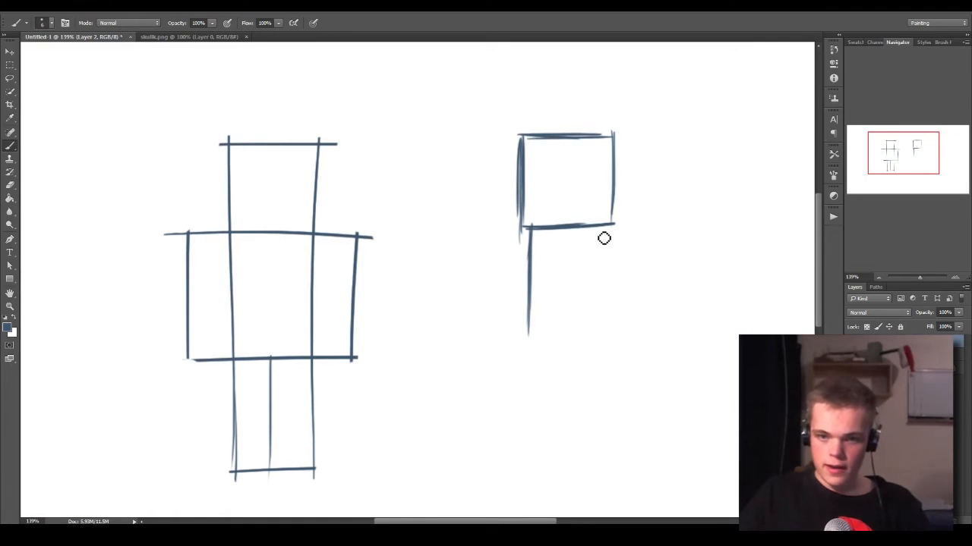
left_click_drag(607, 226, 602, 343)
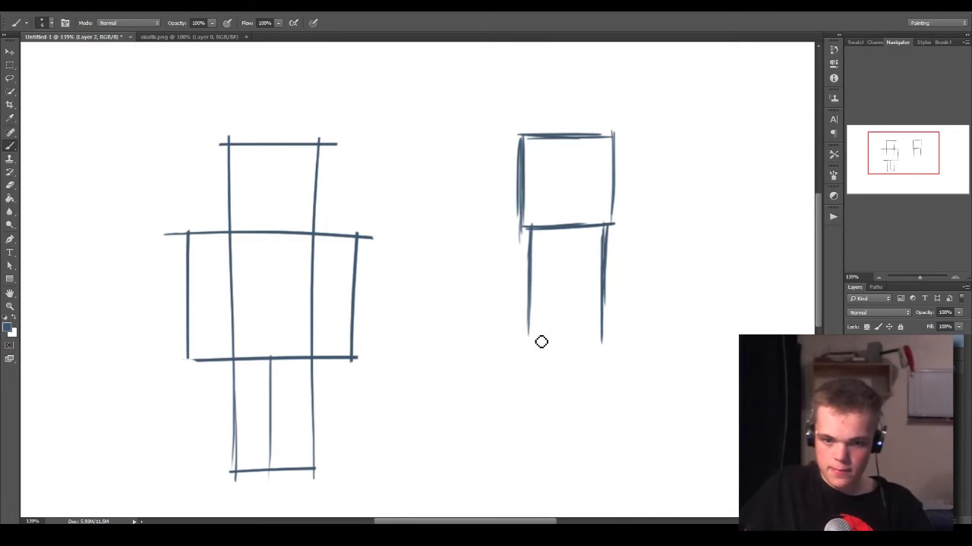
mouse_move(541, 342)
left_mouse_down()
mouse_move(603, 339)
mouse_move(535, 335)
left_mouse_up()
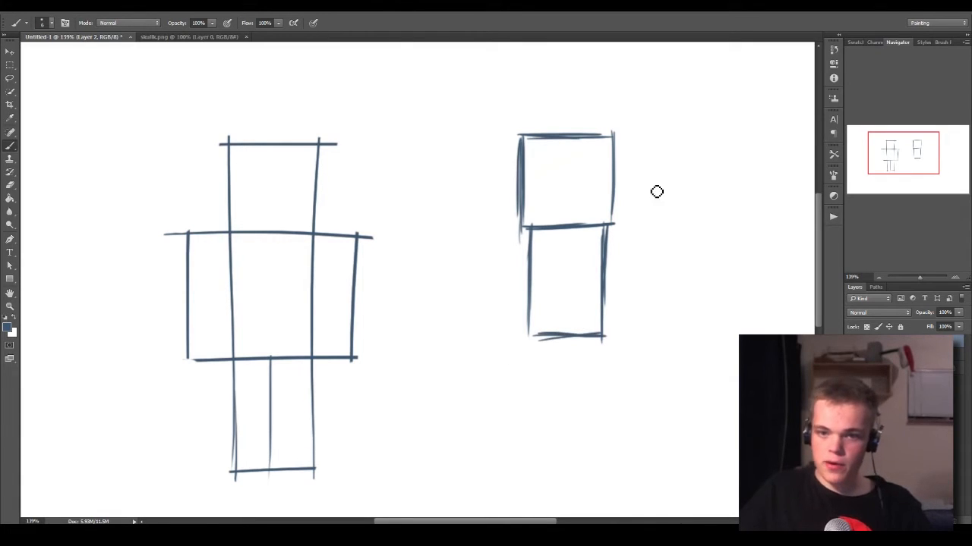
Step: Draw height brackets beside both figures' heads, erasing the extra partial bracket below the first figure's one
mouse_move(680, 135)
left_mouse_down()
mouse_move(696, 222)
mouse_move(674, 229)
left_mouse_up()
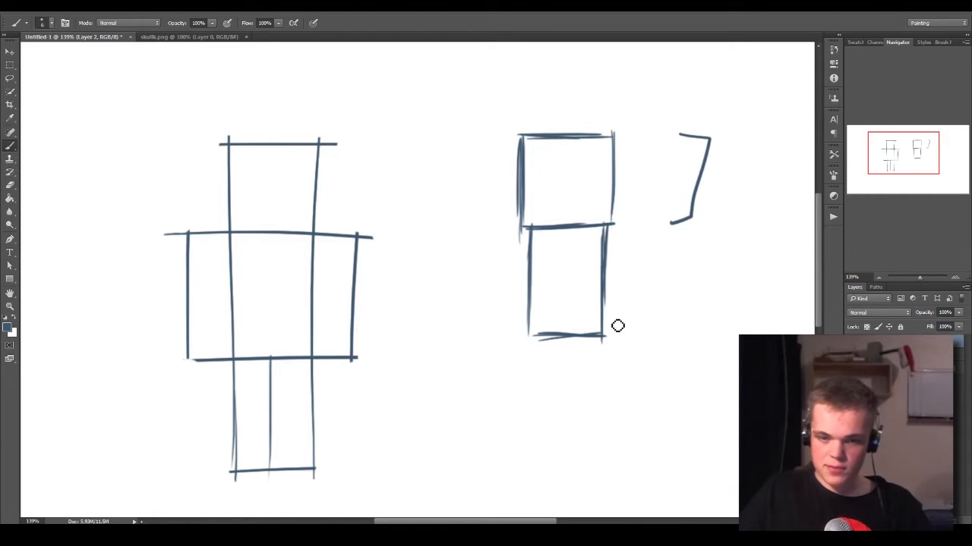
mouse_move(392, 142)
left_mouse_down()
mouse_move(436, 165)
mouse_move(427, 241)
mouse_move(402, 243)
mouse_move(451, 249)
mouse_move(448, 302)
left_mouse_up()
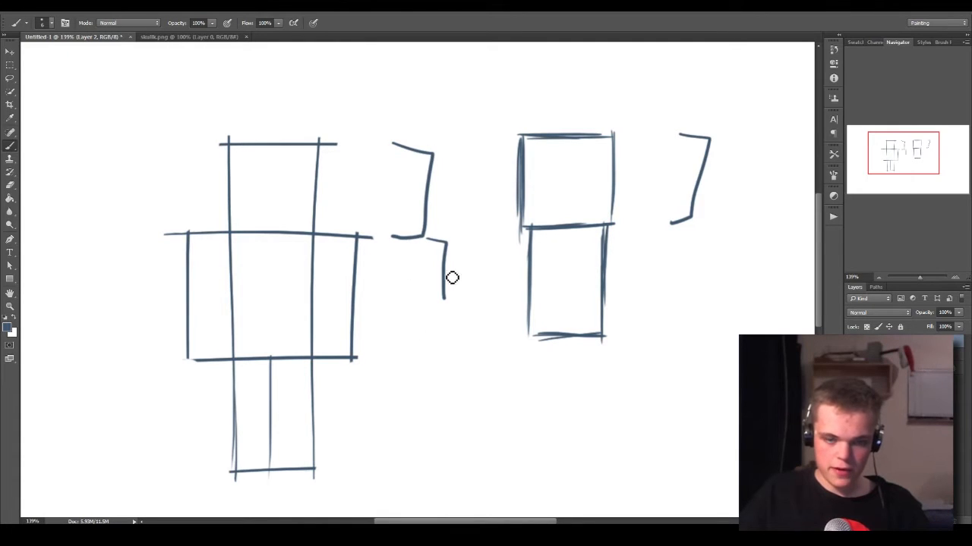
key("e")
left_click_drag(444, 254, 423, 251)
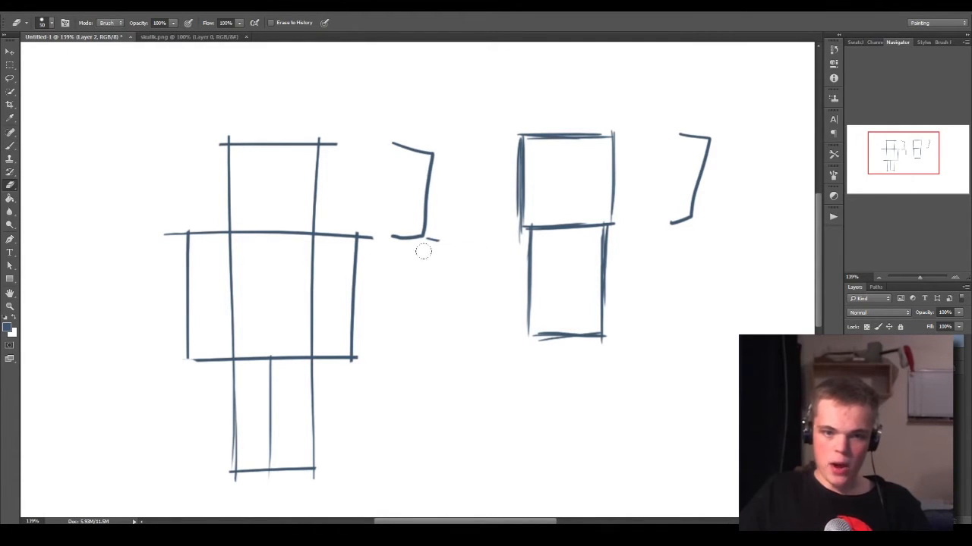
Step: Check the rendered character in Minecraft Skin Viewer, return to Photoshop, and close the lower-left corner of the second figure's torso
key("alt+Tab")
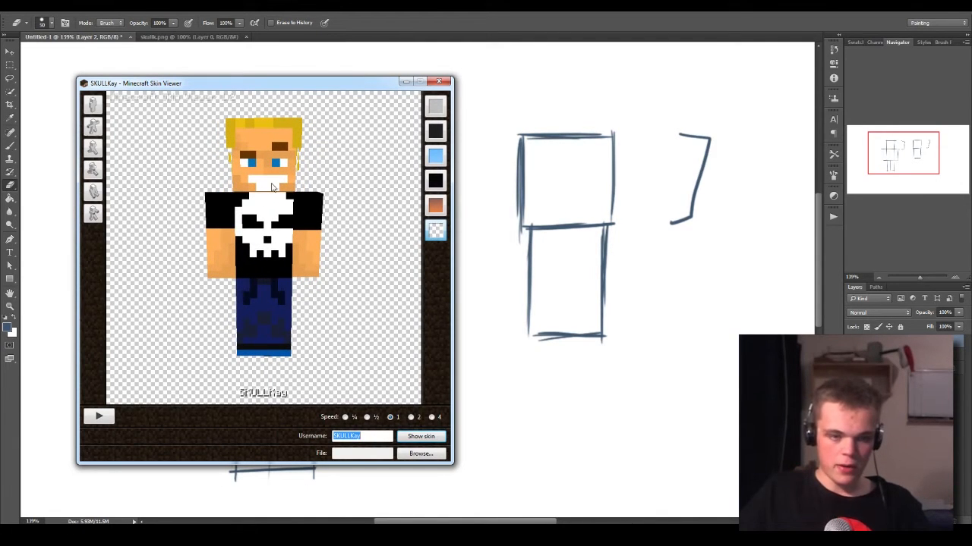
left_click(406, 82)
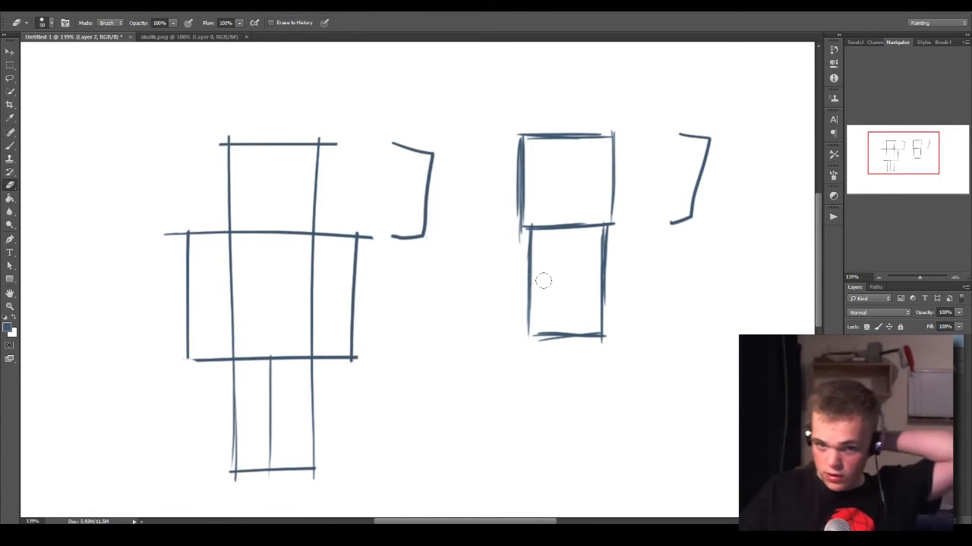
key("b")
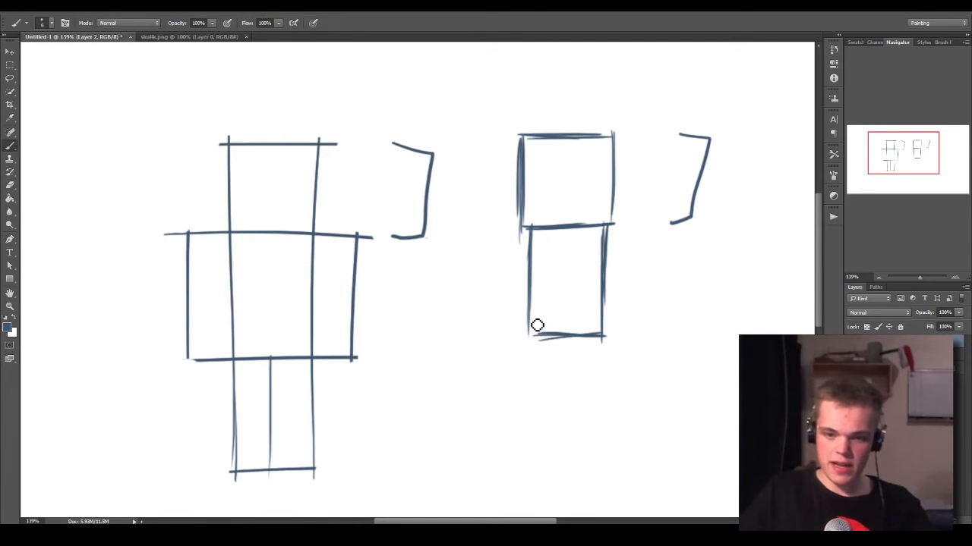
mouse_move(537, 325)
left_mouse_down()
mouse_move(561, 341)
mouse_move(533, 346)
mouse_move(560, 360)
mouse_move(529, 347)
left_mouse_up()
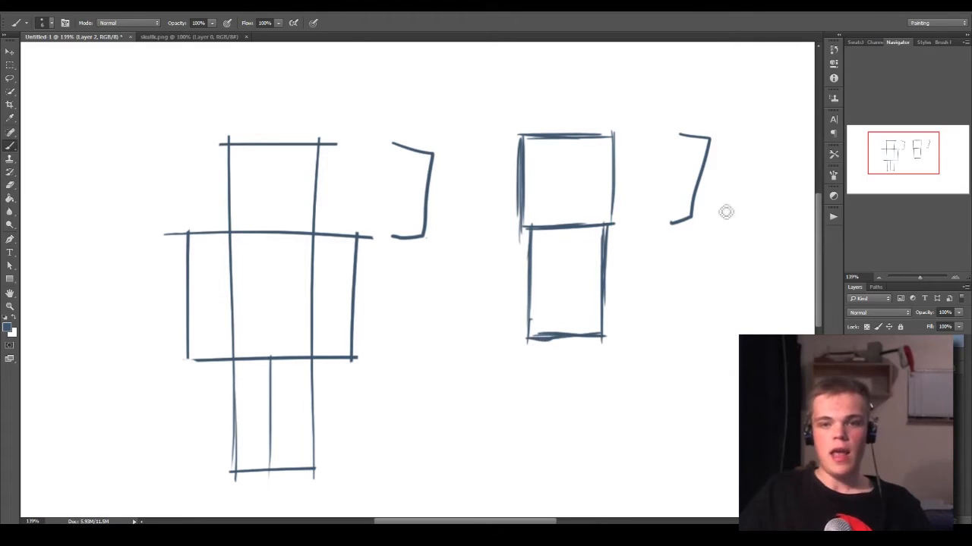
Step: Erase the bracket beside the second figure's head and draw a short shoulder line outward from the torso's upper-right corner
key("e")
left_click_drag(675, 213, 685, 191)
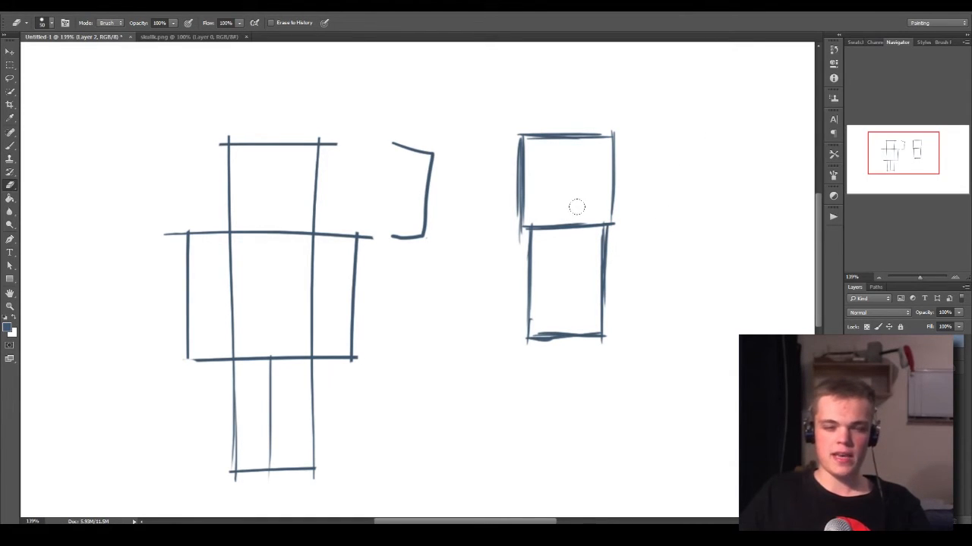
key("b")
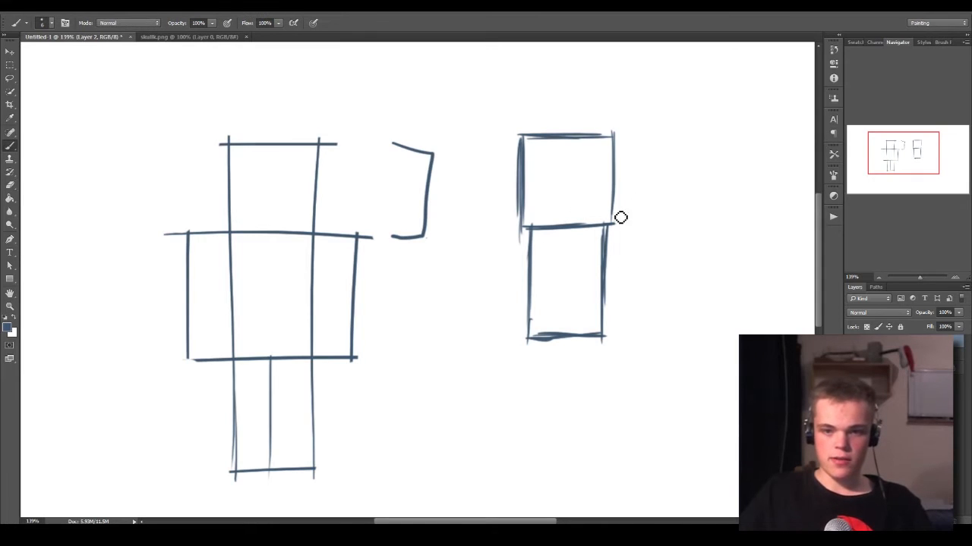
left_click_drag(604, 227, 645, 227)
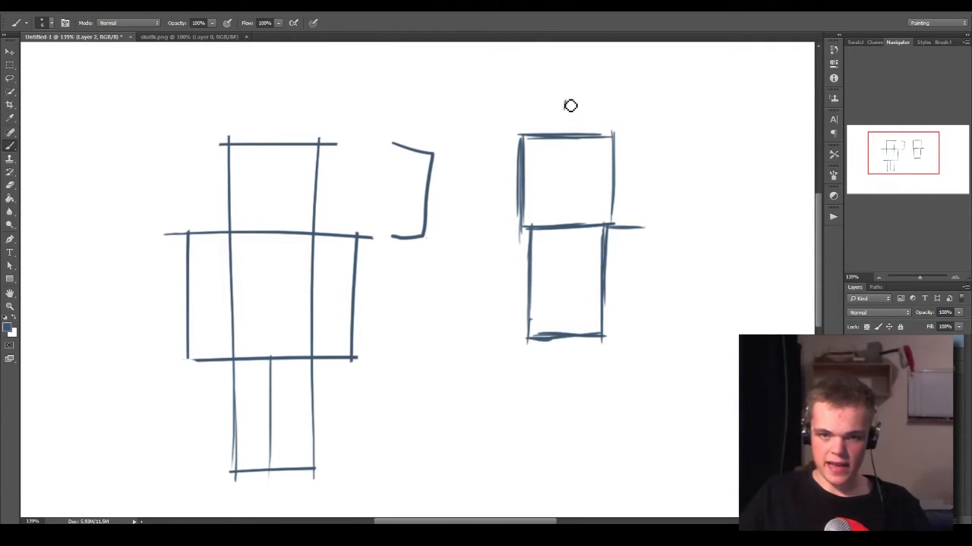
left_click_drag(564, 109, 615, 106)
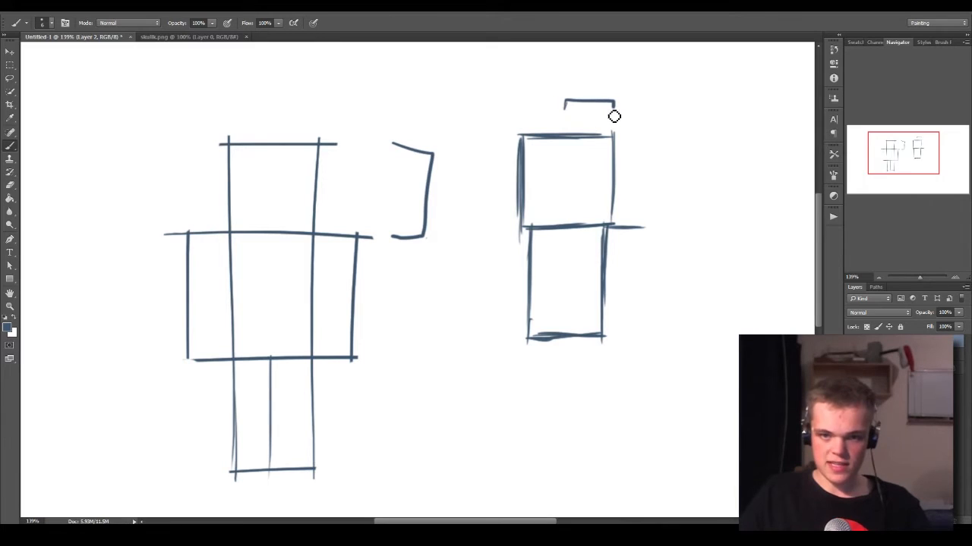
key("e")
left_click_drag(564, 101, 607, 93)
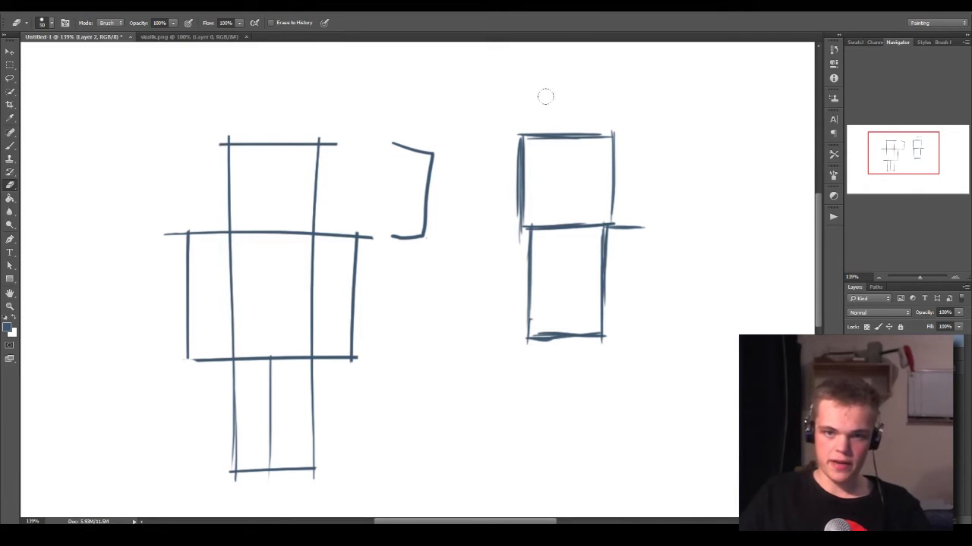
Step: Draw a small bracket about half a head wide above the second head and move it just past the head's right edge
key("b")
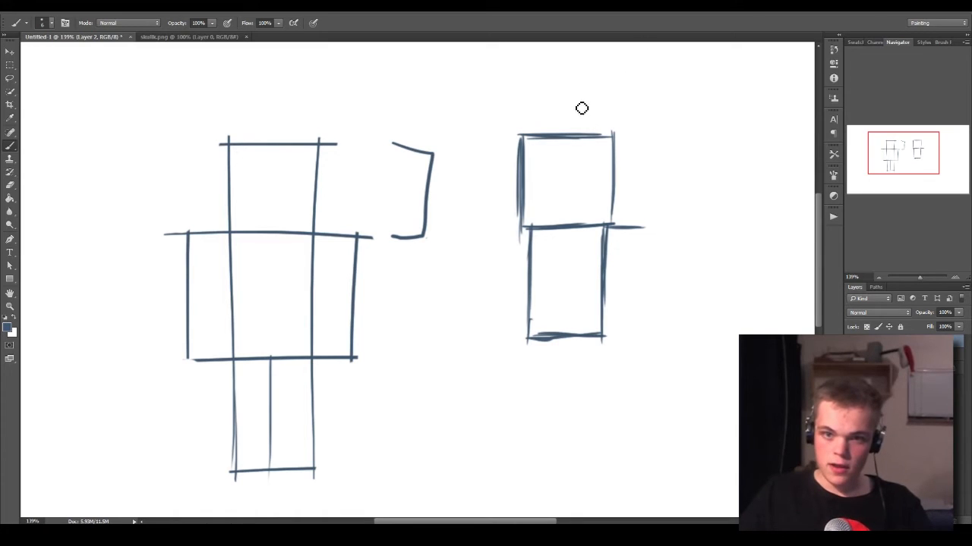
left_click_drag(575, 99, 593, 98)
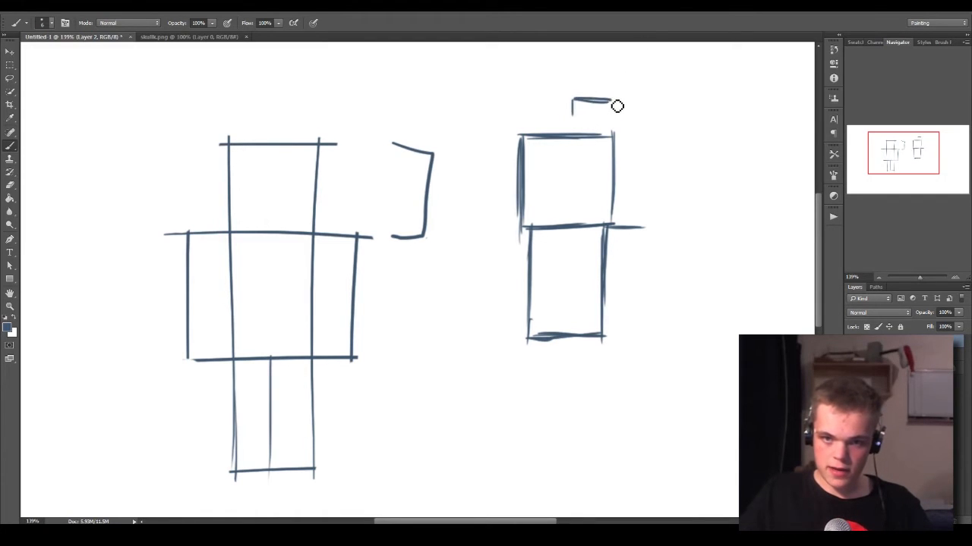
key("l")
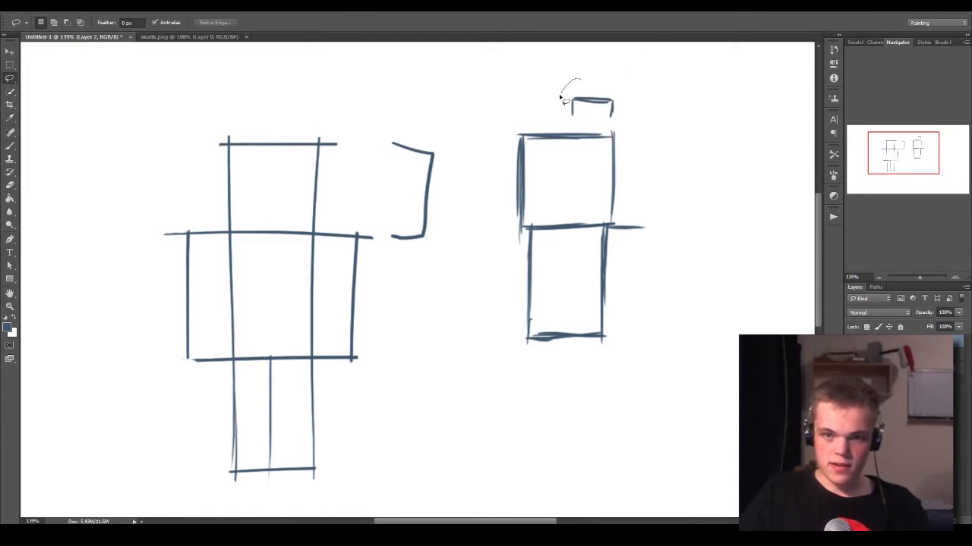
mouse_move(607, 78)
left_mouse_down()
mouse_move(617, 103)
mouse_move(641, 103)
left_mouse_up()
key("v")
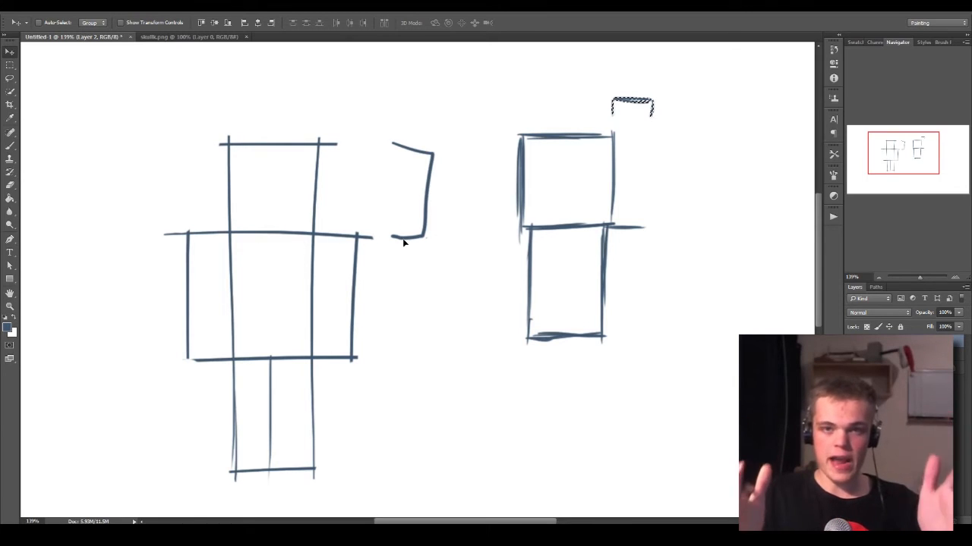
left_click_drag(618, 111, 622, 98)
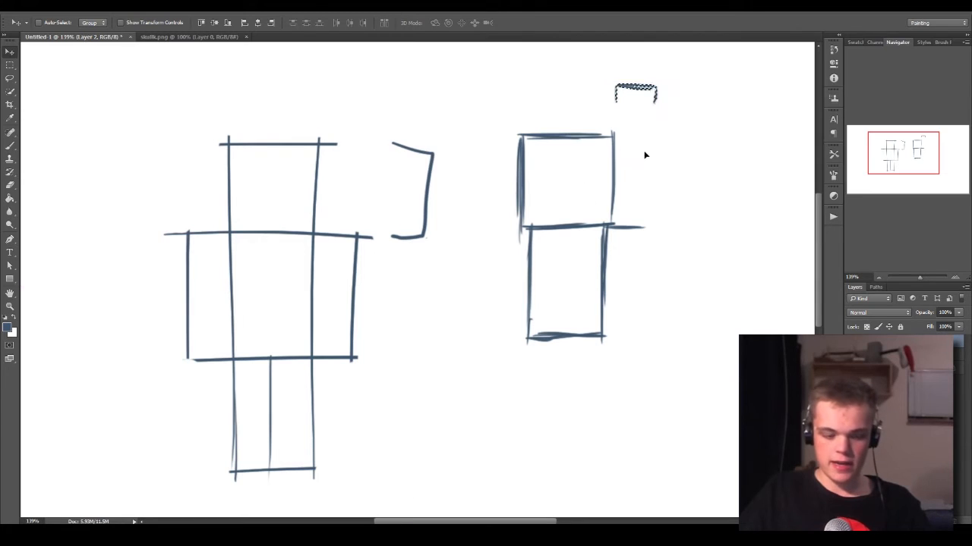
key("ctrl+d")
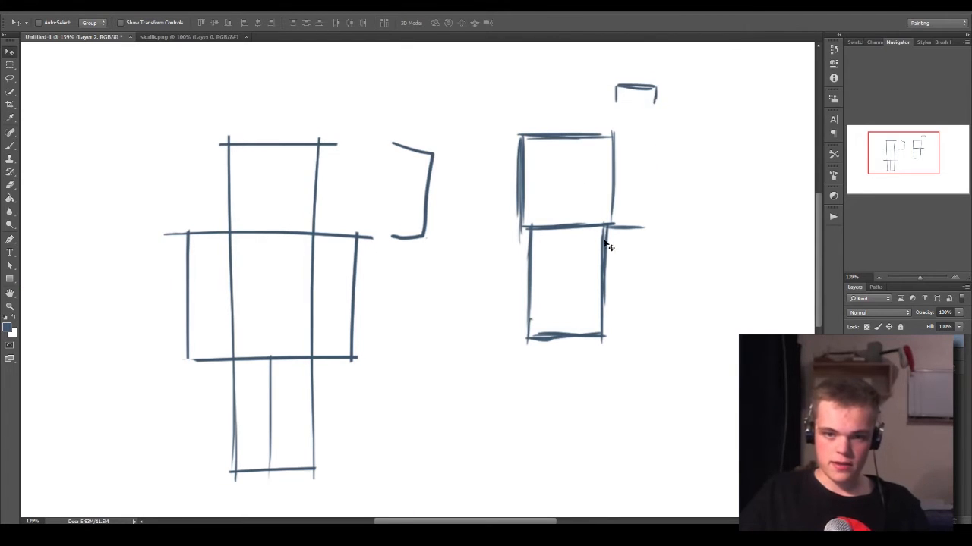
Step: Draw a narrow rectangular arm along the right edge of the second figure's torso, ending level with the torso's bottom
key("b")
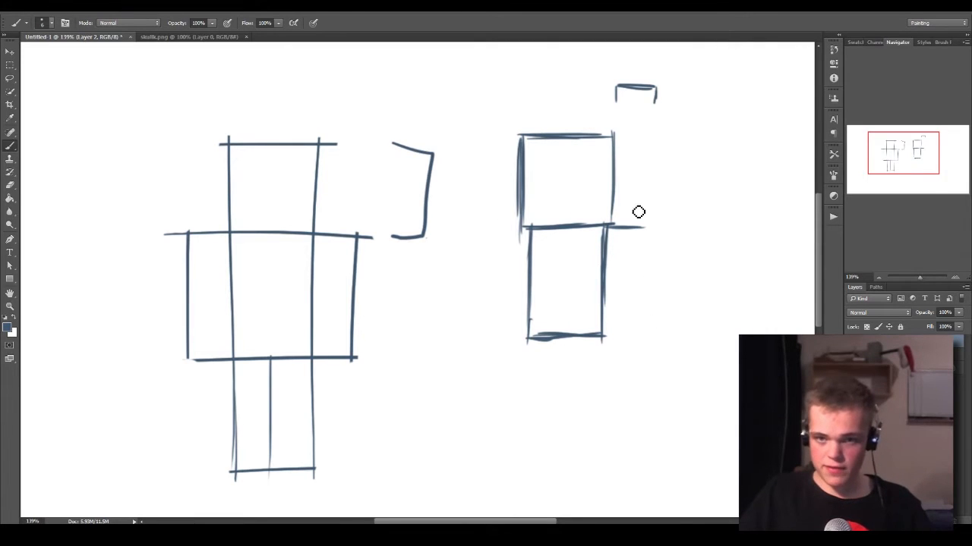
mouse_move(643, 228)
left_mouse_down()
mouse_move(641, 333)
mouse_move(641, 308)
left_mouse_up()
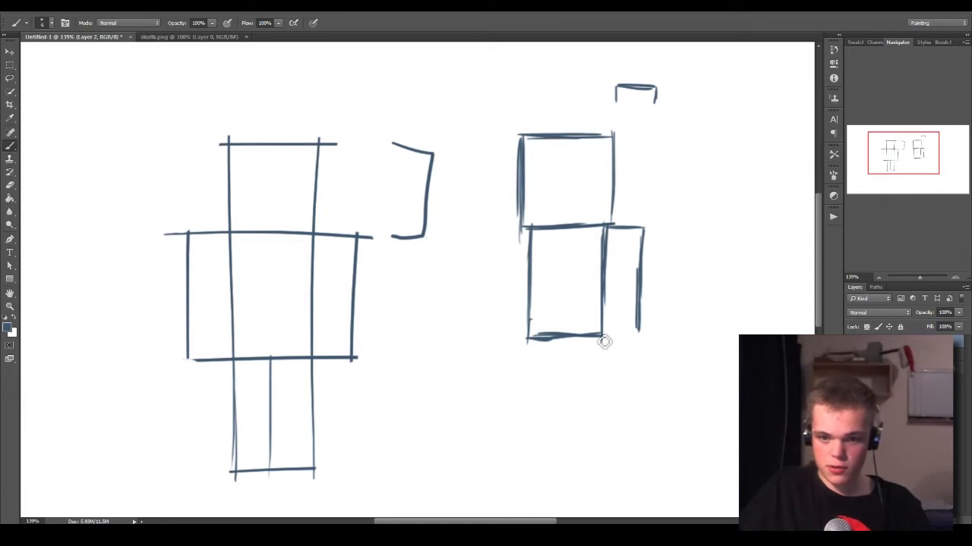
left_click_drag(605, 338, 639, 333)
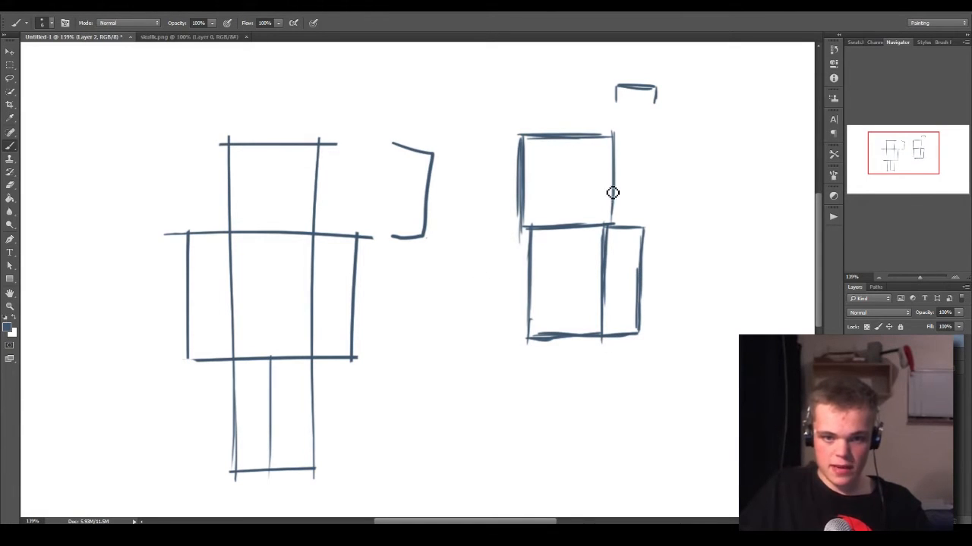
Step: Move the small width bracket past the head's left edge and draw a matching arm along the left side of the torso
key("l")
mouse_move(633, 67)
left_mouse_down()
mouse_move(686, 122)
mouse_move(668, 72)
mouse_move(522, 97)
left_mouse_up()
key("v")
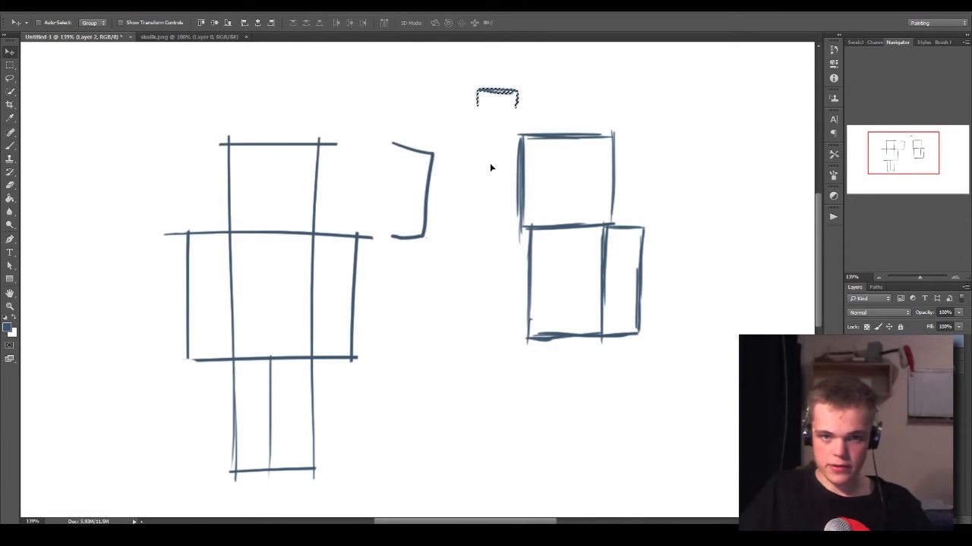
left_click(492, 281)
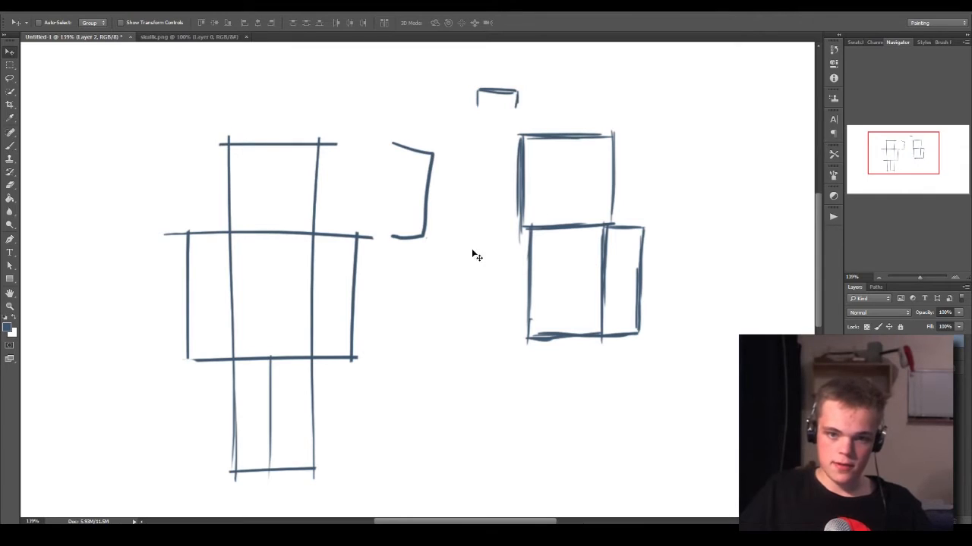
key("b")
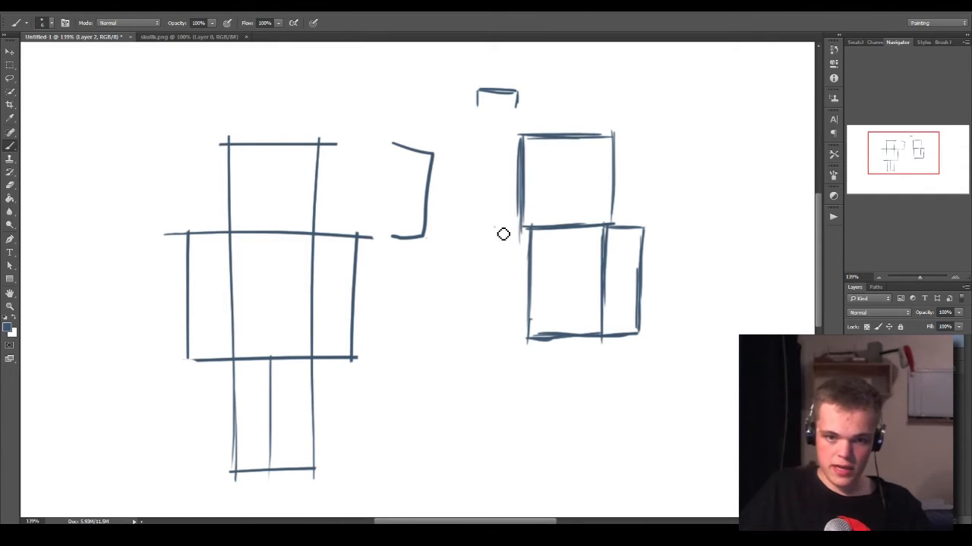
mouse_move(491, 228)
left_mouse_down()
mouse_move(530, 232)
mouse_move(493, 273)
mouse_move(492, 296)
mouse_move(494, 238)
mouse_move(491, 343)
mouse_move(596, 340)
left_mouse_up()
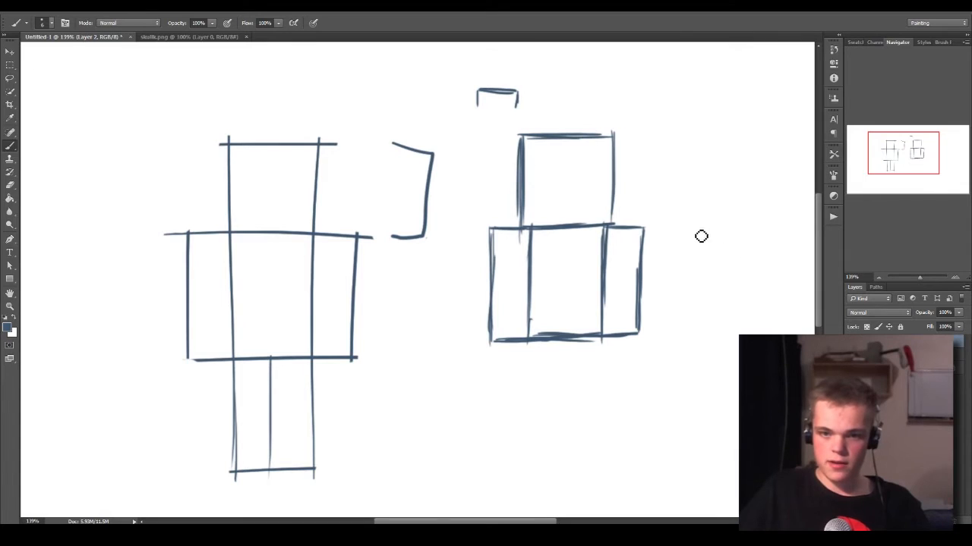
Step: Draw a vertical bracket spanning the second figure's arm height and move it straight down as a leg-length guide
mouse_move(463, 227)
left_mouse_down()
mouse_move(451, 260)
mouse_move(452, 332)
left_mouse_up()
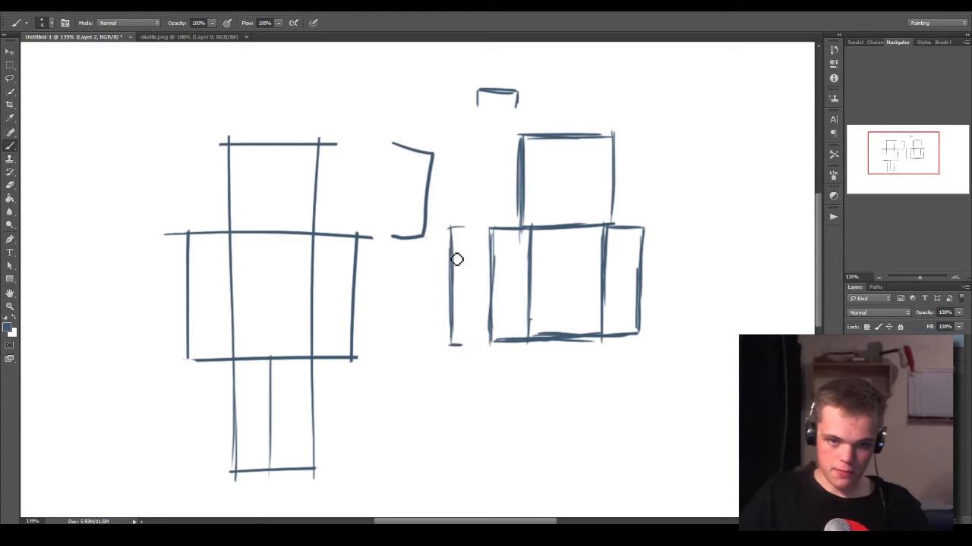
key("l")
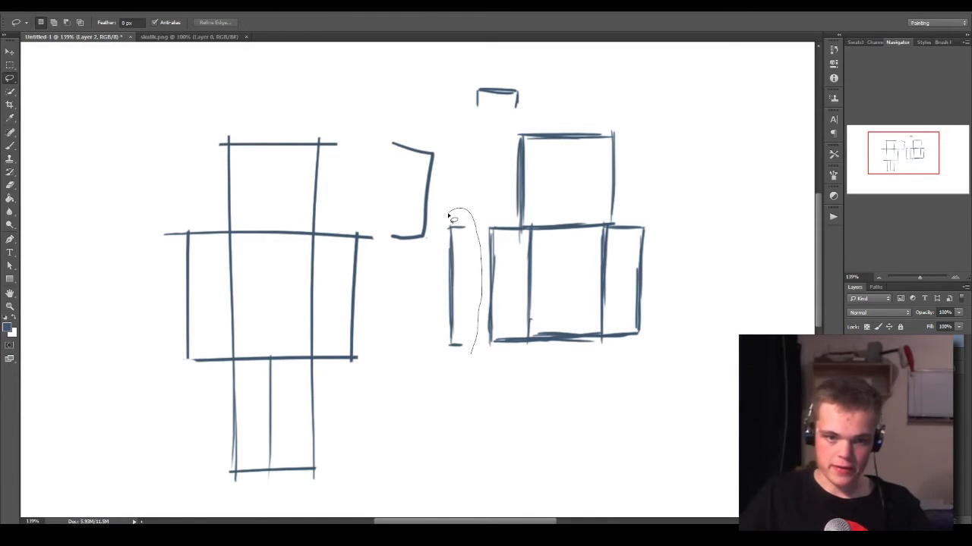
mouse_move(449, 218)
left_mouse_down()
mouse_move(426, 302)
mouse_move(435, 359)
mouse_move(458, 367)
left_mouse_up()
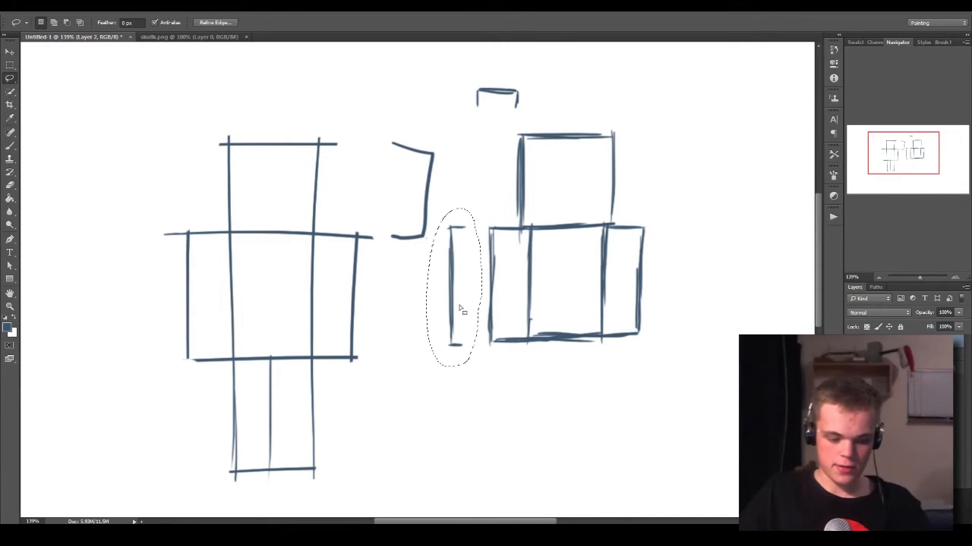
key("v")
mouse_move(457, 273)
left_mouse_down()
mouse_move(461, 264)
mouse_move(458, 374)
left_mouse_up()
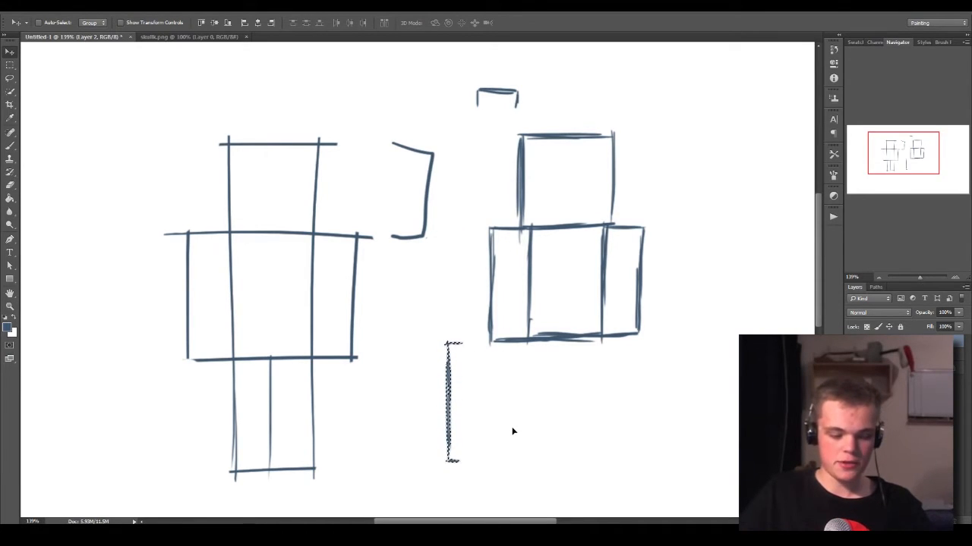
key("ctrl+d")
Step: Draw a rectangular leg block beneath the second figure's torso, matching its width and the leg-length guide, with reinforced edges
key("b")
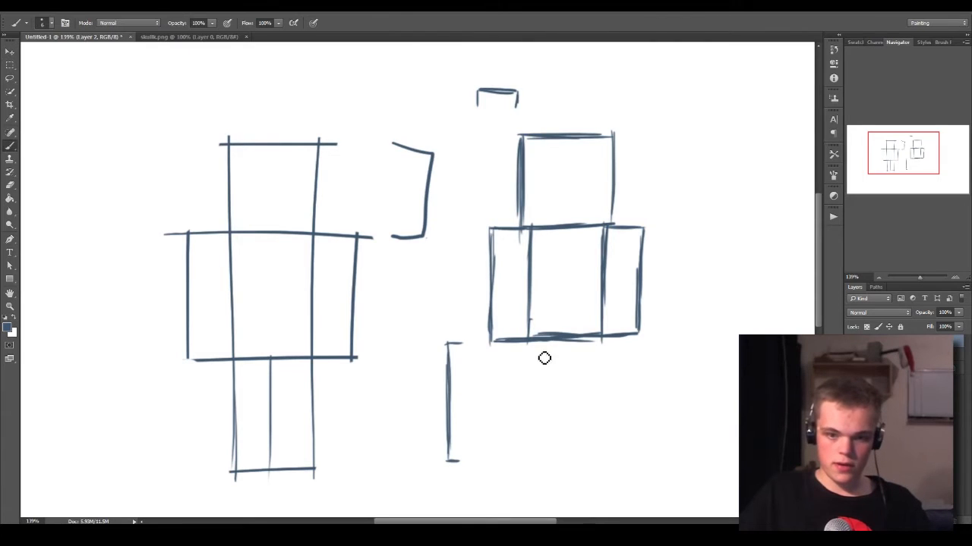
left_click_drag(528, 341, 530, 453)
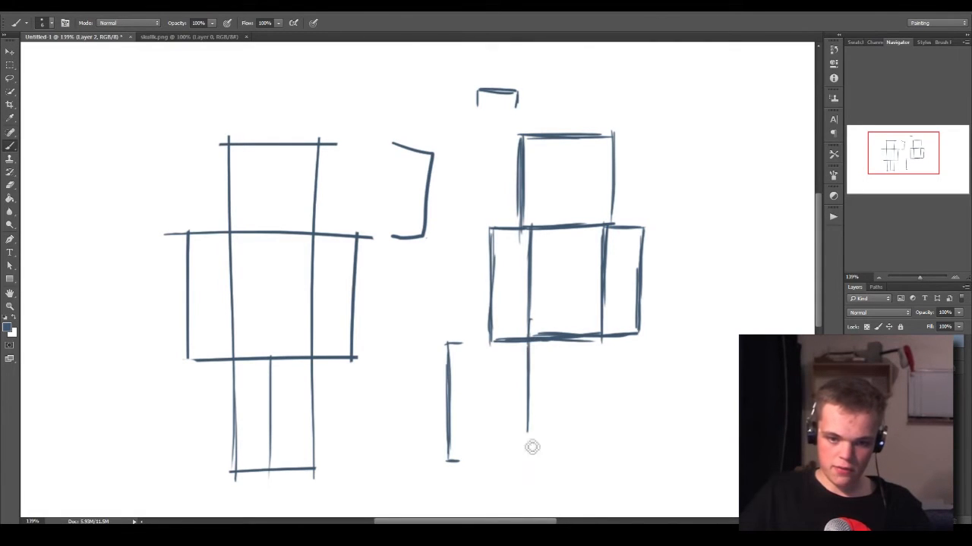
mouse_move(529, 394)
left_mouse_down()
mouse_move(530, 447)
mouse_move(579, 471)
mouse_move(562, 471)
mouse_move(599, 462)
left_mouse_up()
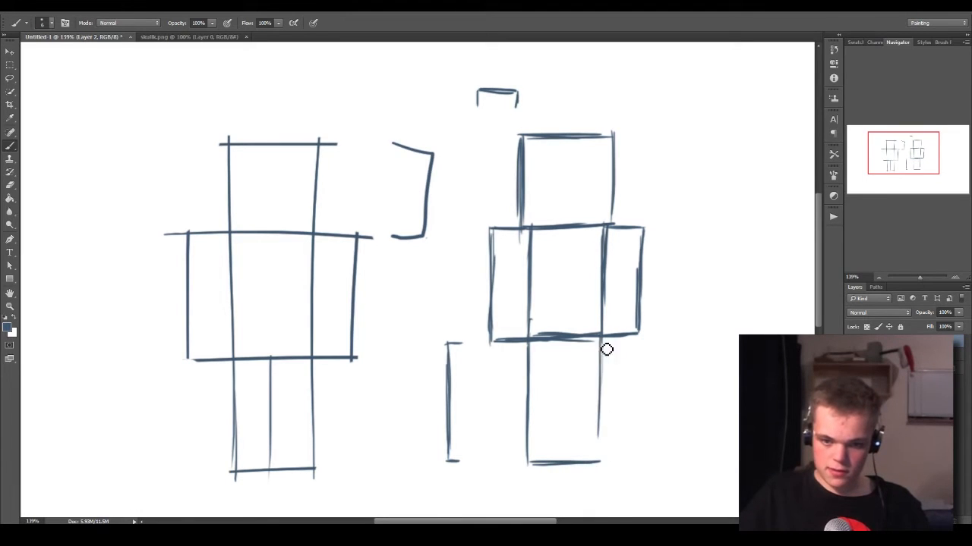
left_click_drag(605, 340, 600, 447)
left_click_drag(607, 358, 600, 461)
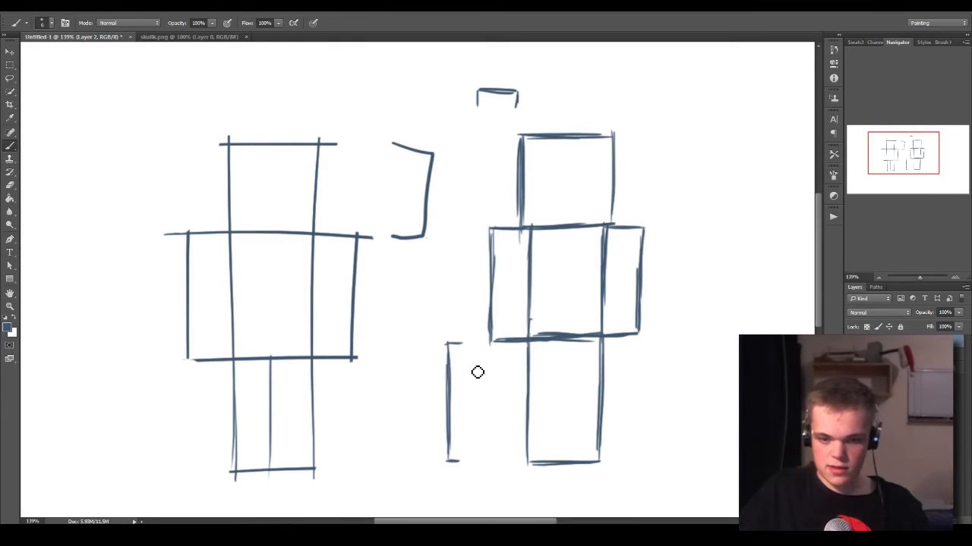
key("v")
mouse_move(498, 117)
left_mouse_down()
mouse_move(502, 204)
mouse_move(504, 166)
mouse_move(493, 172)
left_mouse_up()
key("ctrl+z")
key("l")
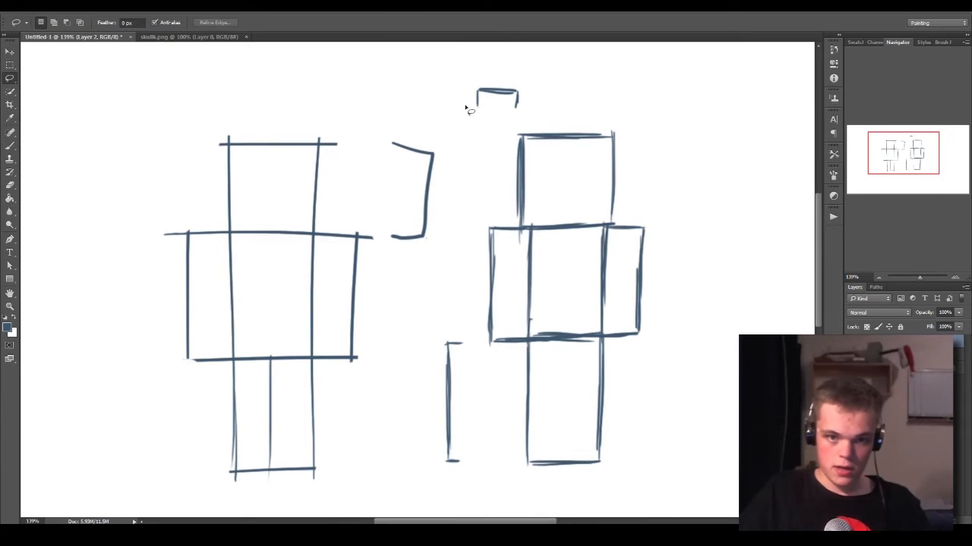
mouse_move(465, 108)
left_mouse_down()
mouse_move(558, 89)
mouse_move(485, 135)
left_mouse_up()
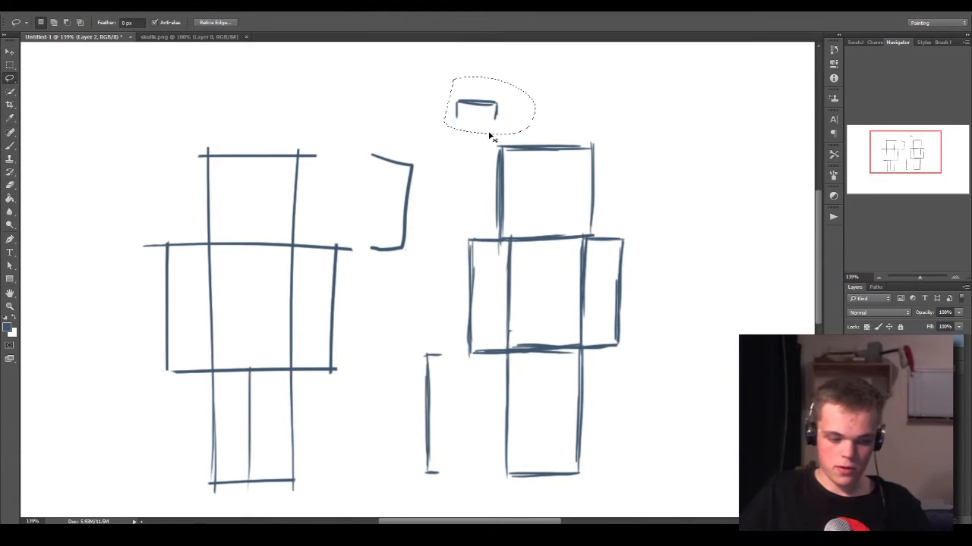
left_click(490, 137)
key("ctrl+z")
left_click(489, 137)
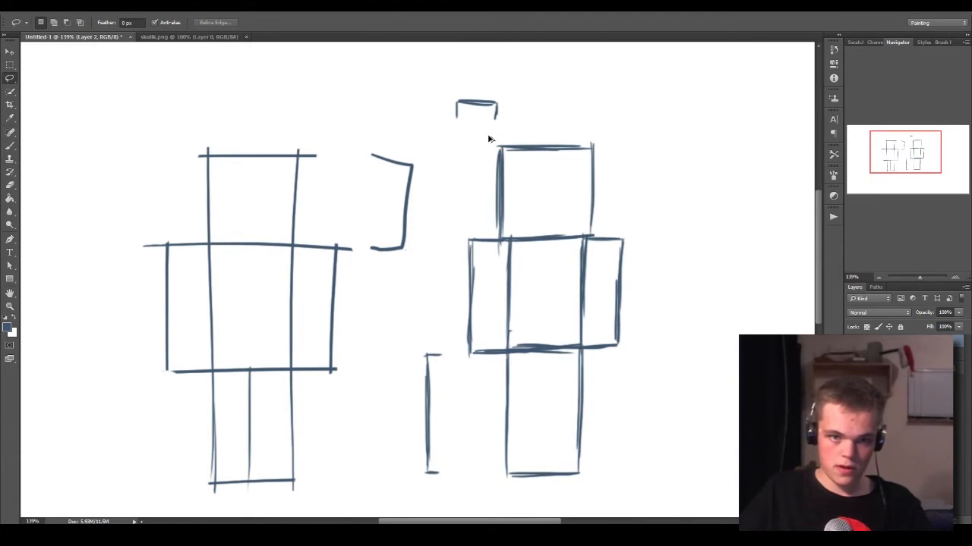
Step: Draw a vertical line down the middle of the second figure's leg block to split it into two legs
key("space")
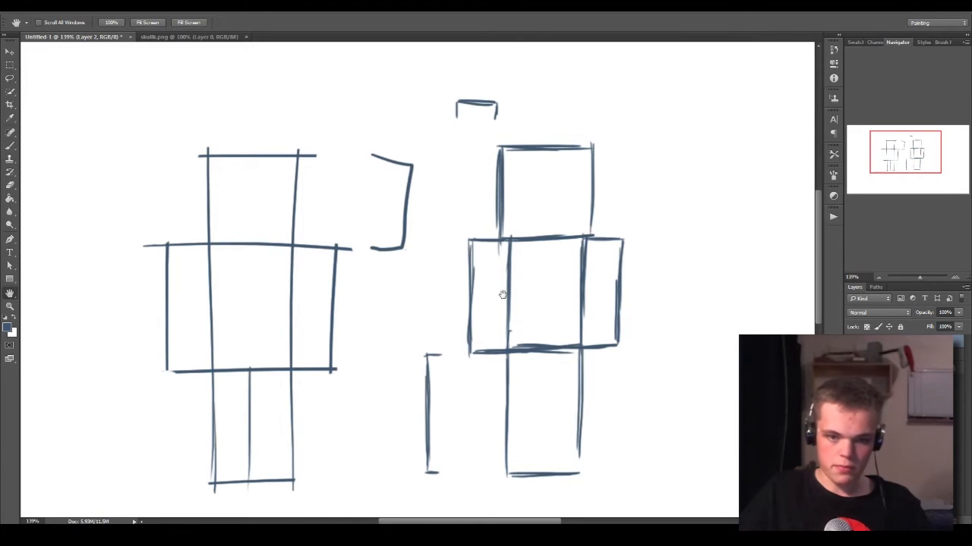
left_click_drag(585, 455, 608, 384)
key("b")
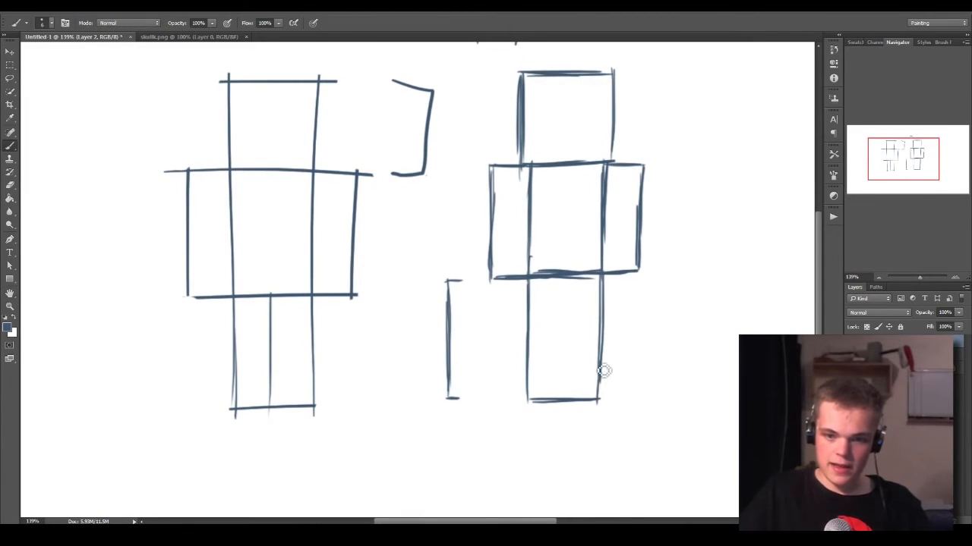
key("space")
left_click_drag(527, 258, 521, 275)
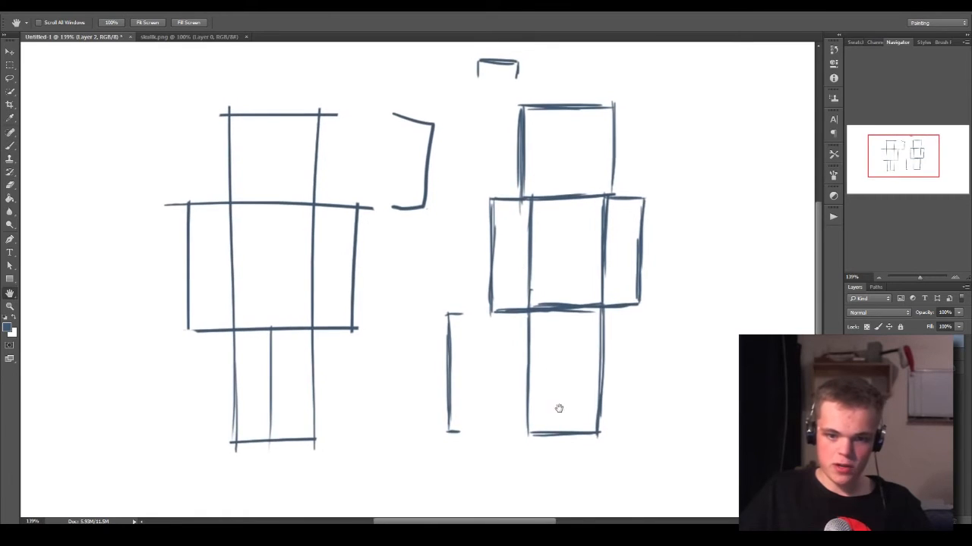
left_click_drag(513, 205, 492, 218)
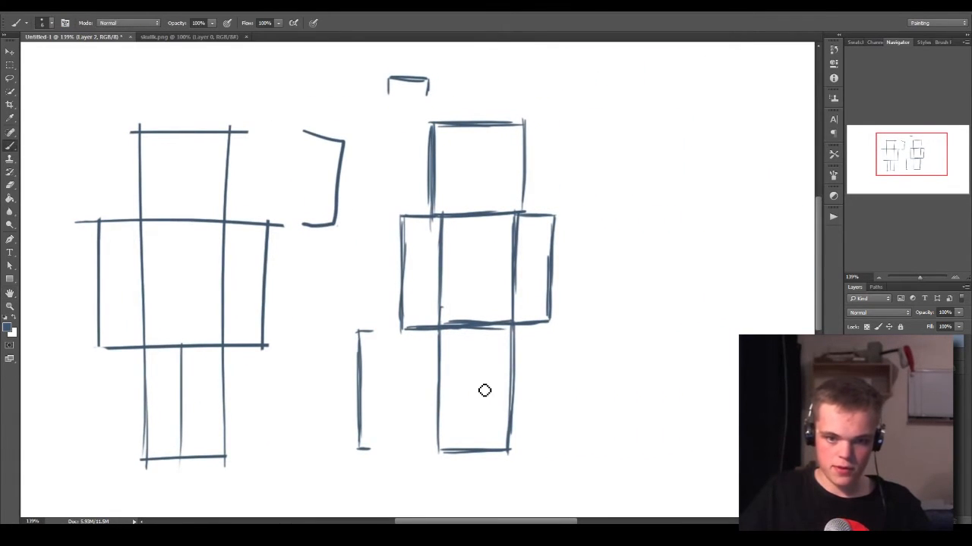
left_click_drag(475, 329, 475, 410)
mouse_move(479, 362)
left_mouse_down()
mouse_move(481, 431)
mouse_move(479, 369)
left_mouse_up()
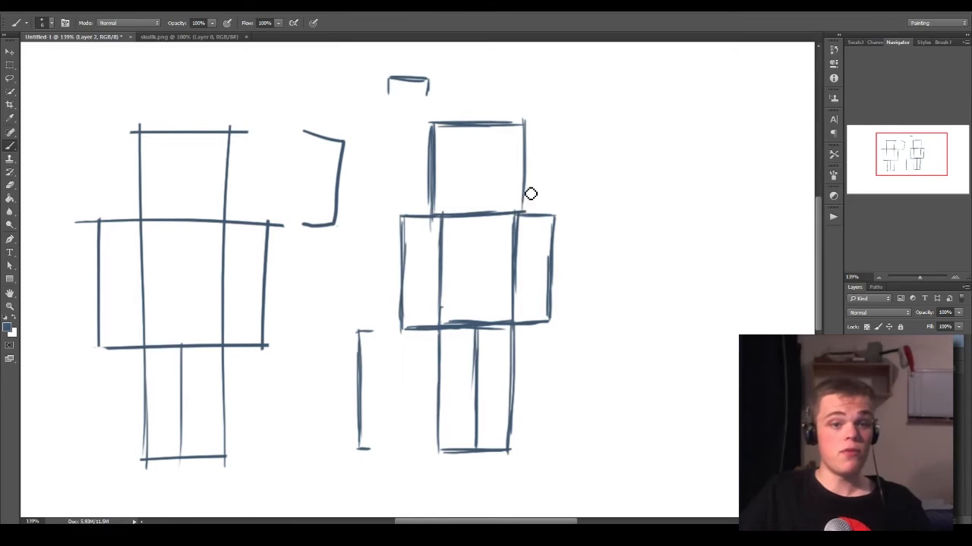
Step: Try to draw a horizontal guide line across the second figure's head at full brush opacity
key("z")
left_click(509, 160)
left_click_drag(508, 160, 531, 163)
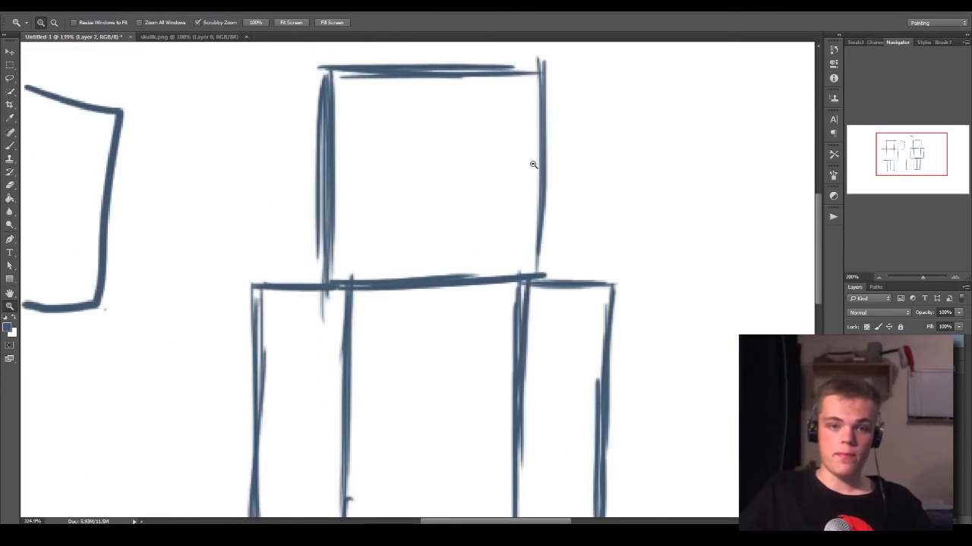
key("h")
scroll(523, 204, "up", 2)
left_click_drag(508, 216, 531, 211)
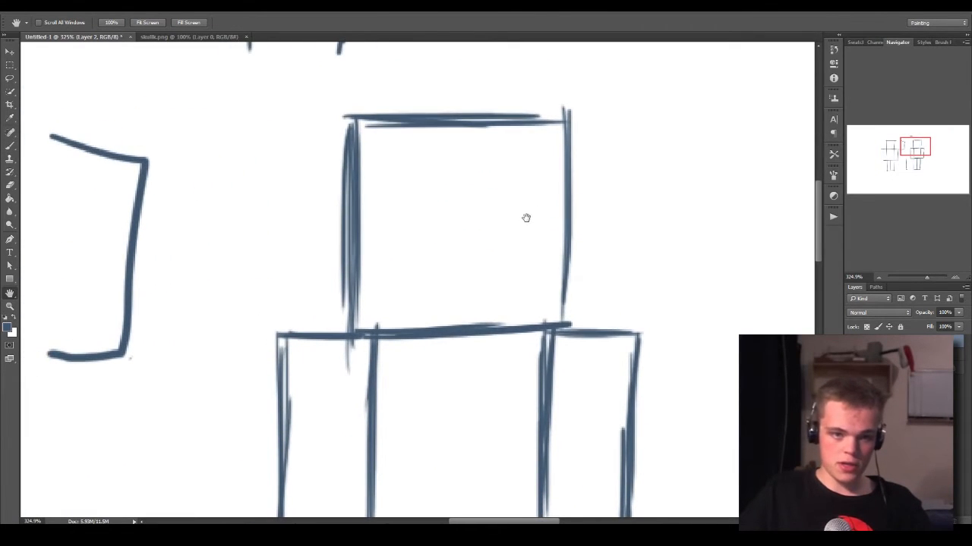
key("b")
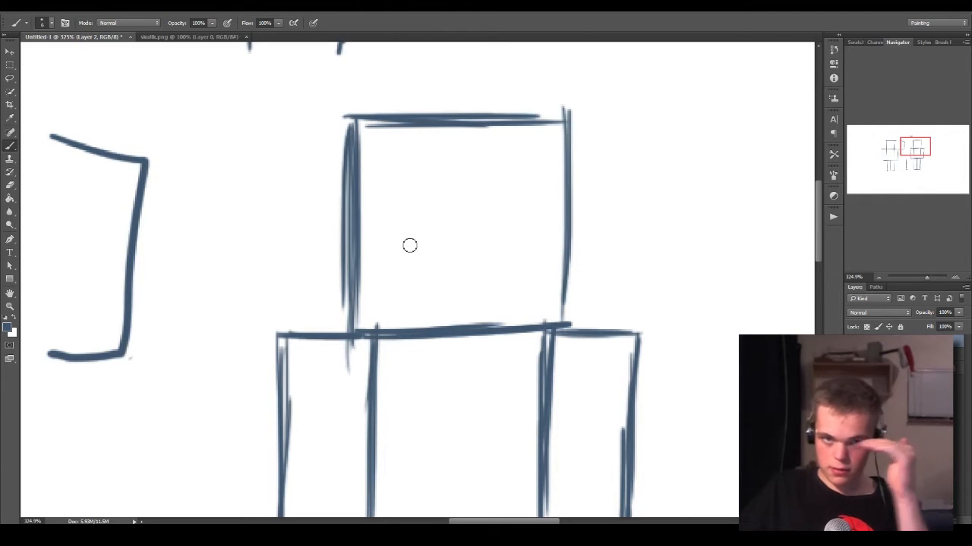
left_click_drag(266, 248, 815, 217)
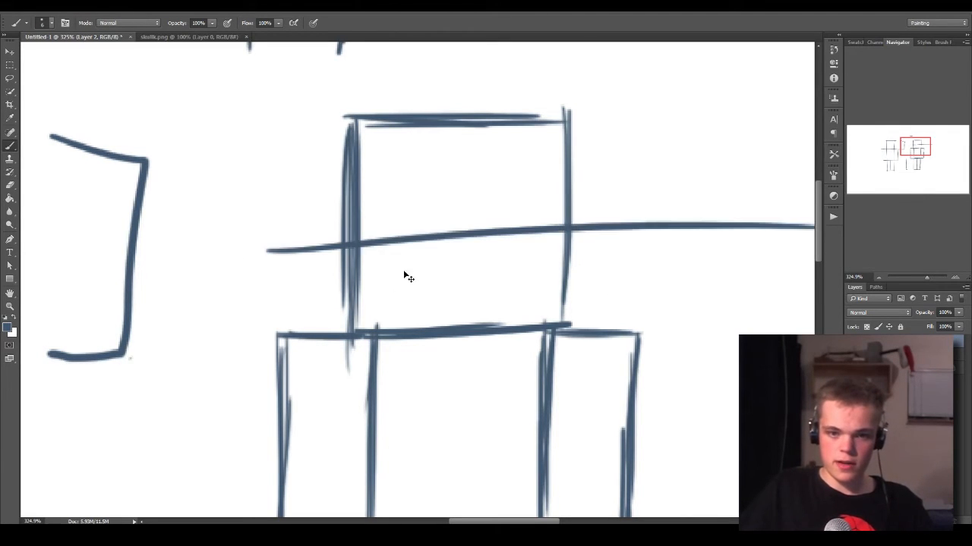
key("ctrl+z")
left_click_drag(264, 226, 827, 219)
key("ctrl+z")
key("ctrl+z")
key("ctrl+z")
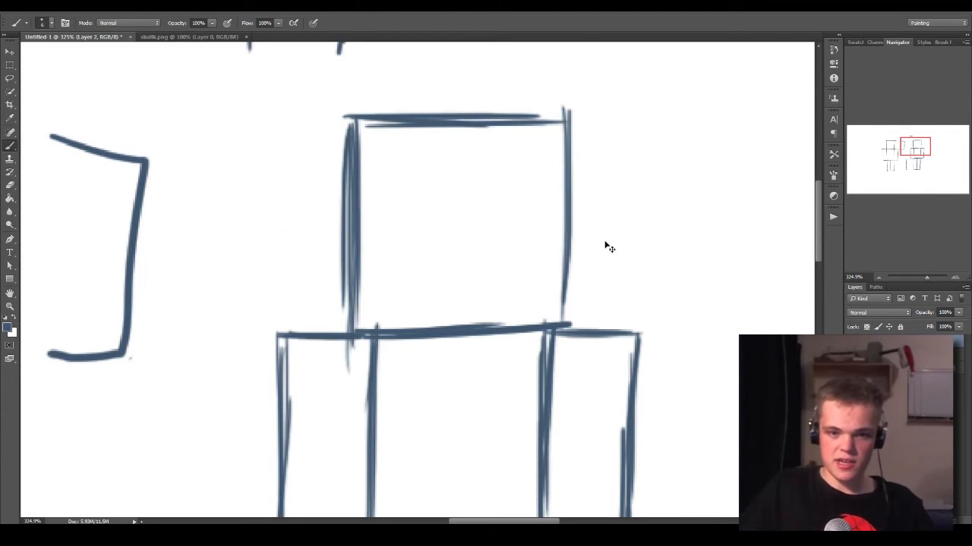
Step: Lower the brush opacity to 48% and draw a faint horizontal guide line through the middle of the second figure's head
left_click(211, 23)
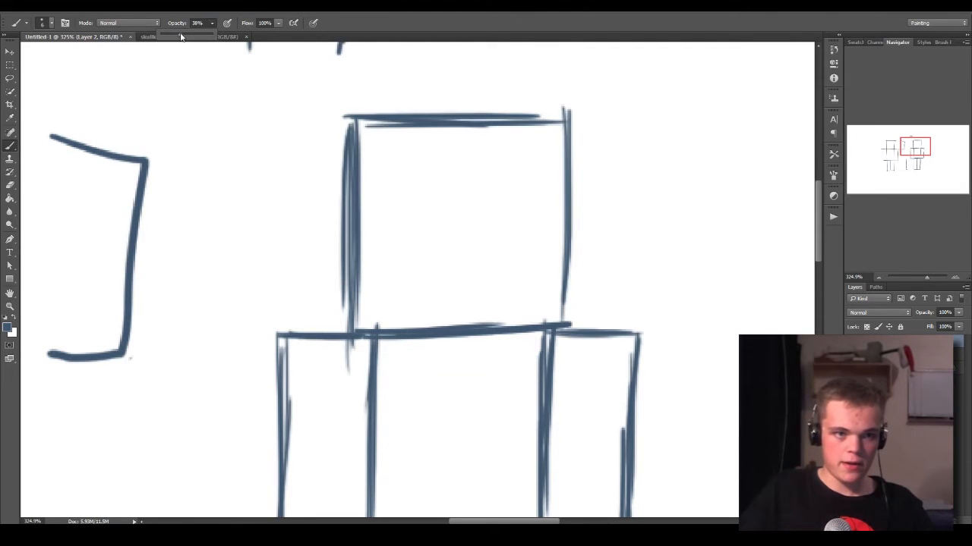
left_click_drag(250, 251, 629, 217)
key("ctrl+z")
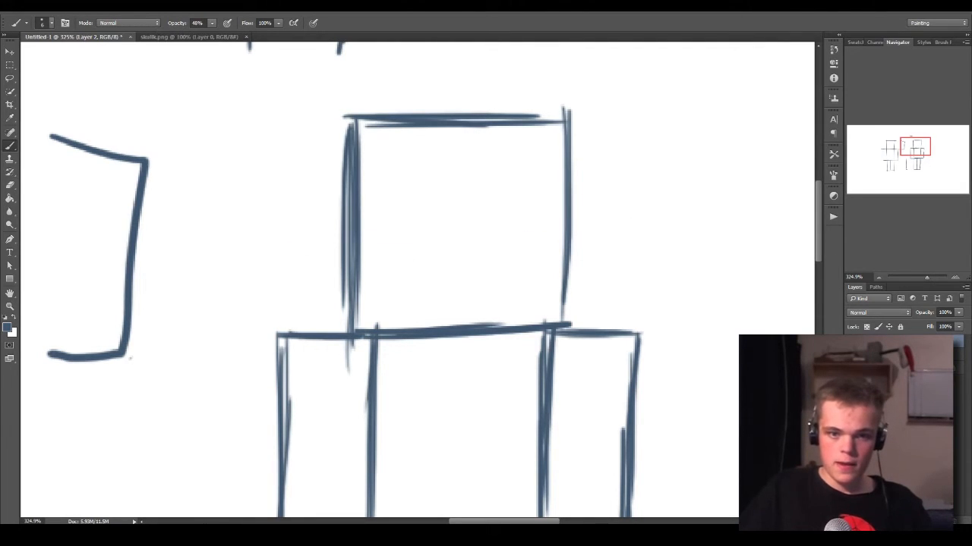
left_click_drag(235, 223, 694, 215)
key("ctrl+z")
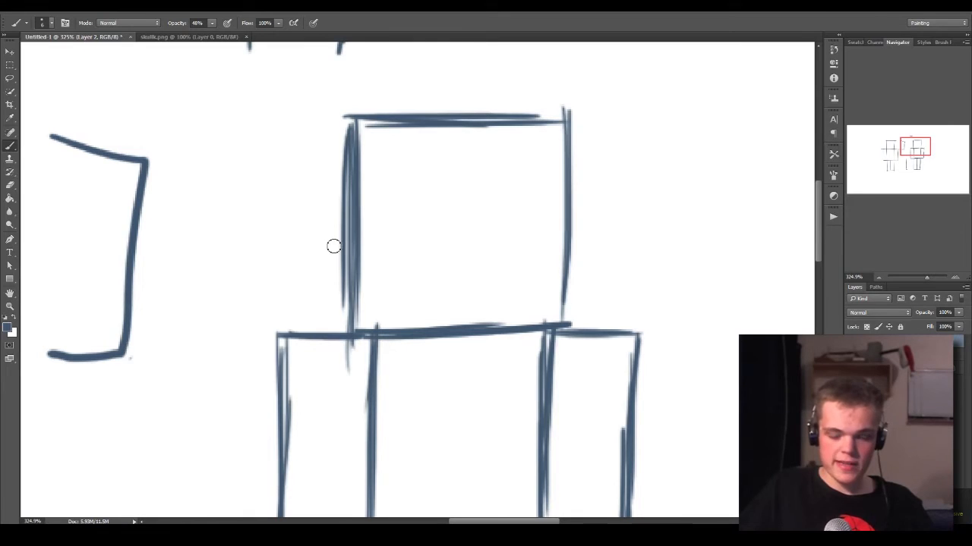
left_click_drag(270, 239, 688, 219)
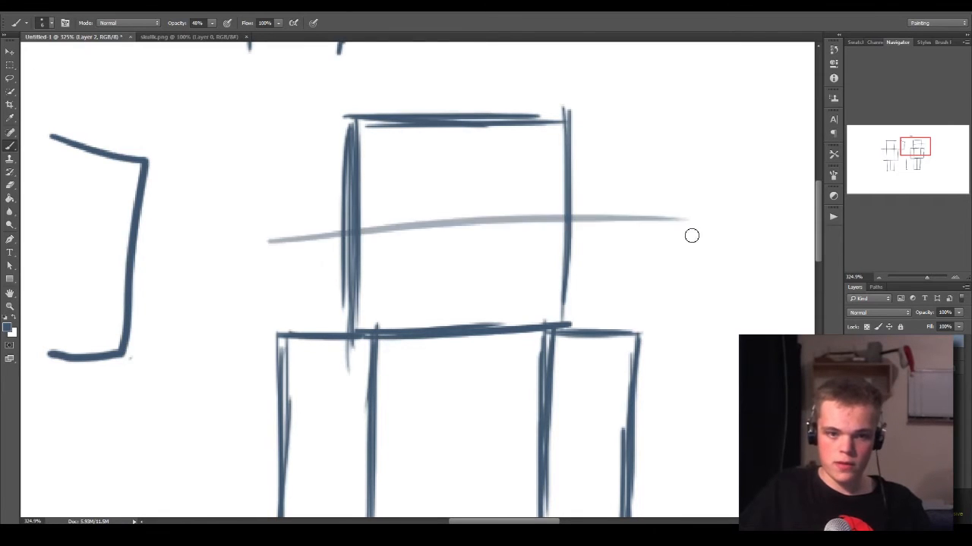
key("ctrl+z")
left_click_drag(222, 227, 683, 230)
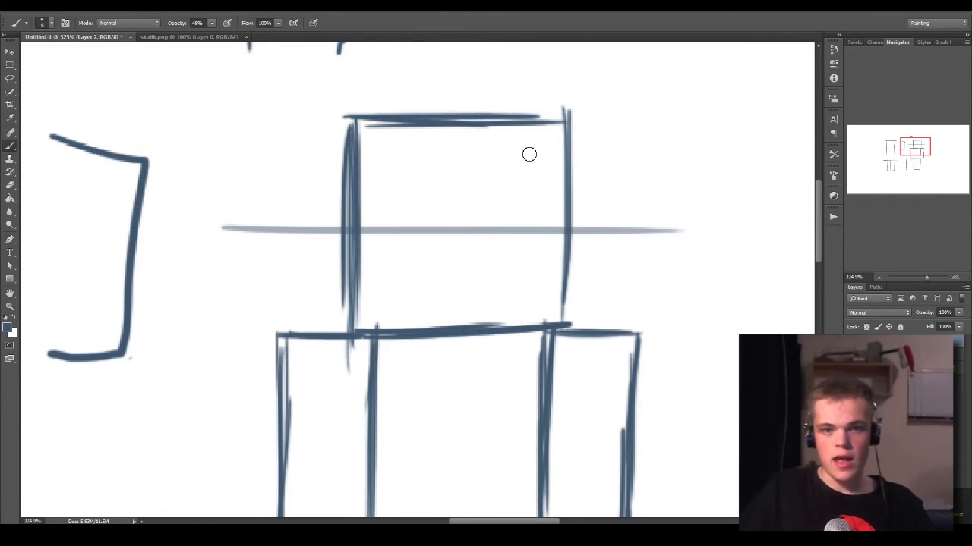
Step: Draw a faint vertical centre line through the second figure's head, from its top edge to its bottom edge
mouse_move(686, 119)
left_mouse_down()
mouse_move(737, 130)
mouse_move(719, 237)
mouse_move(703, 230)
mouse_move(718, 236)
mouse_move(711, 309)
mouse_move(689, 327)
left_mouse_up()
key("ctrl+z")
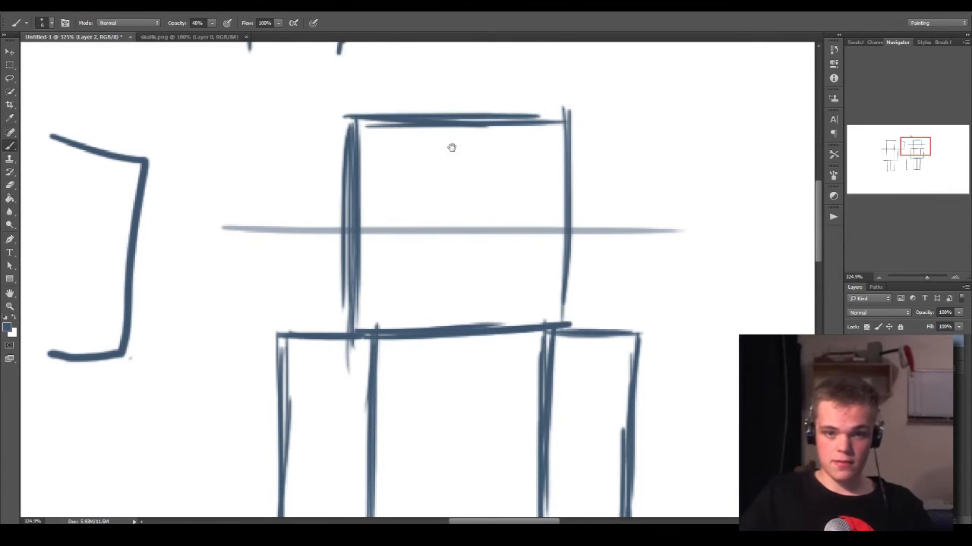
left_click_drag(451, 147, 454, 175)
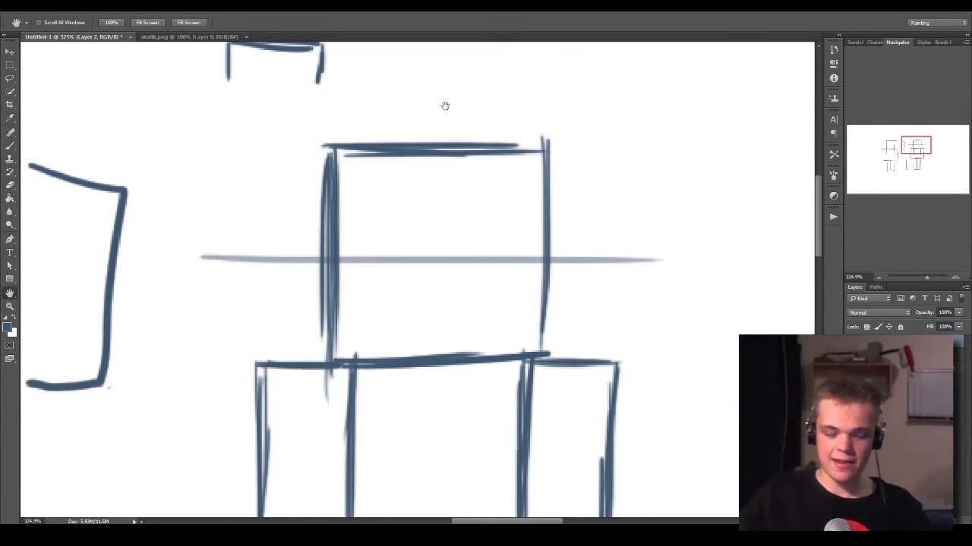
key("b")
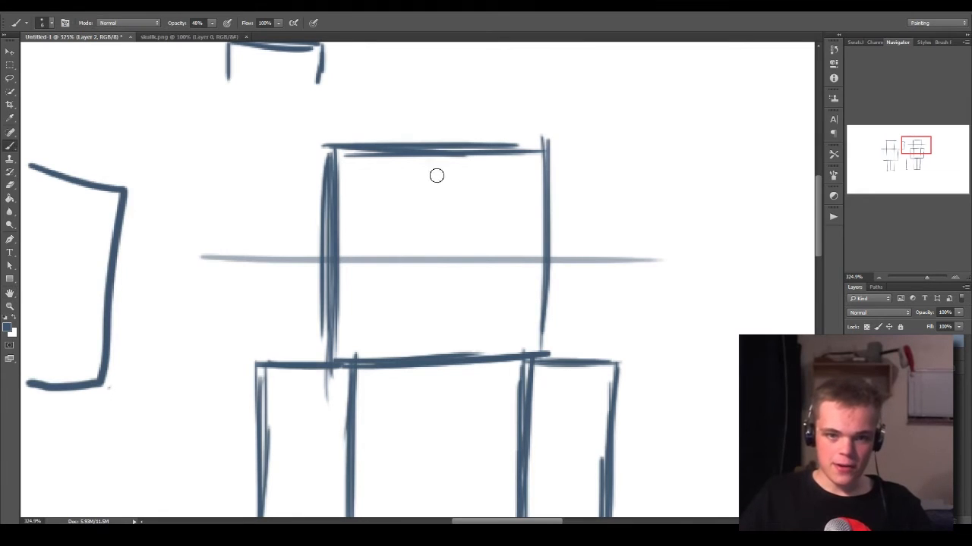
left_click_drag(437, 158, 438, 282)
key("ctrl+z")
left_click_drag(438, 156, 439, 353)
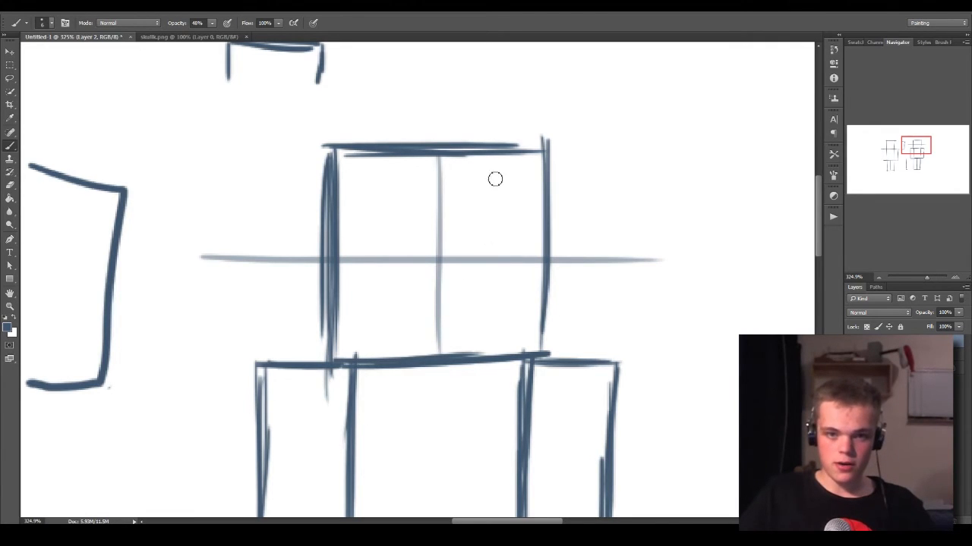
Step: Mark the middle of each half of the head with a short vertical tick crossing the horizontal guide line
left_click_drag(495, 155, 490, 276)
key("ctrl+z")
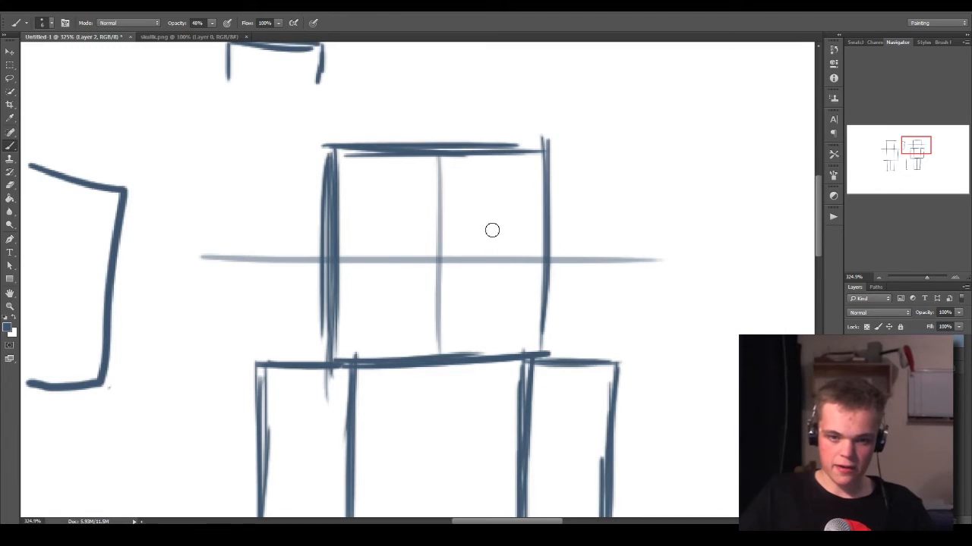
left_click_drag(490, 233, 488, 293)
left_click_drag(384, 242, 391, 294)
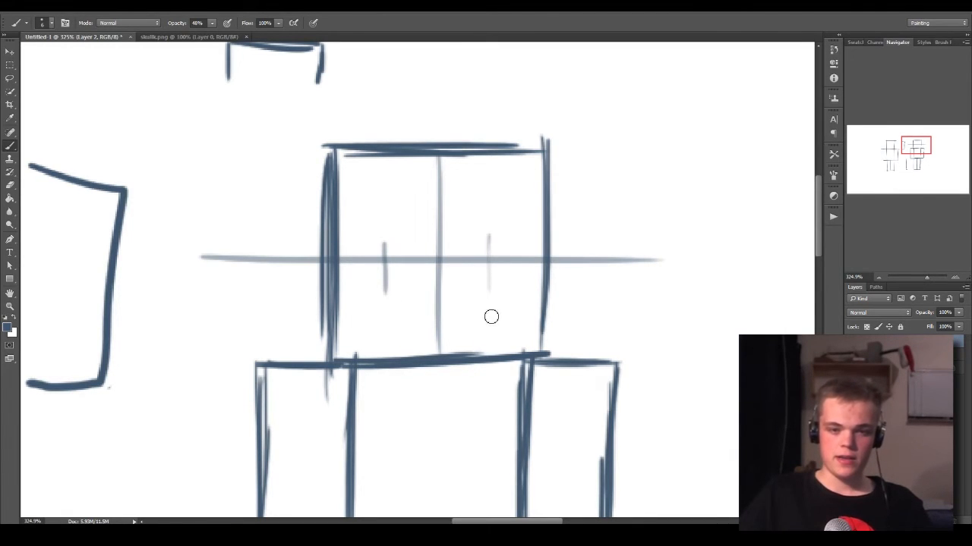
Step: Draw a small rectangular eye around the tick in the head's right half, straddling the horizontal guide line
key("ctrl+space")
left_click_drag(492, 282, 514, 282)
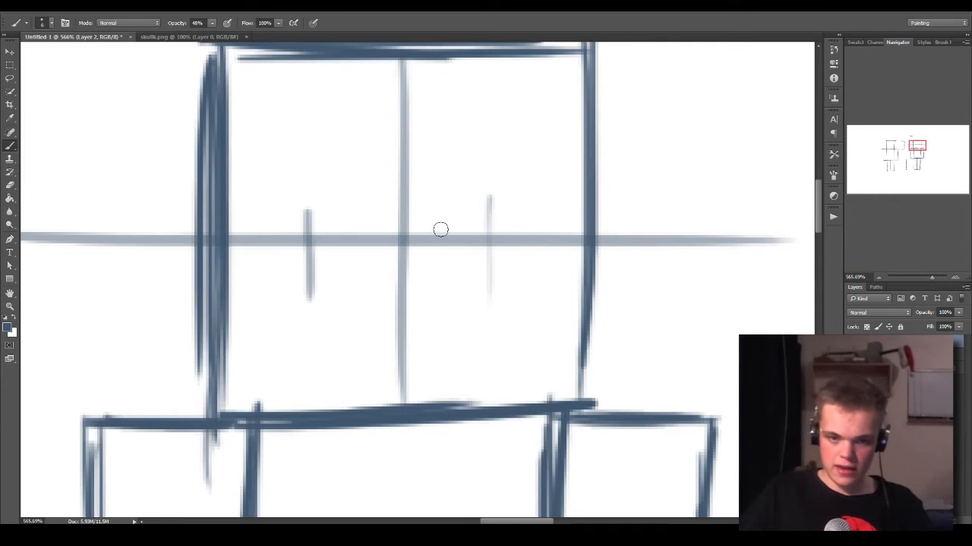
mouse_move(446, 216)
left_mouse_down()
mouse_move(445, 266)
mouse_move(545, 256)
left_mouse_up()
left_click_drag(546, 217, 548, 252)
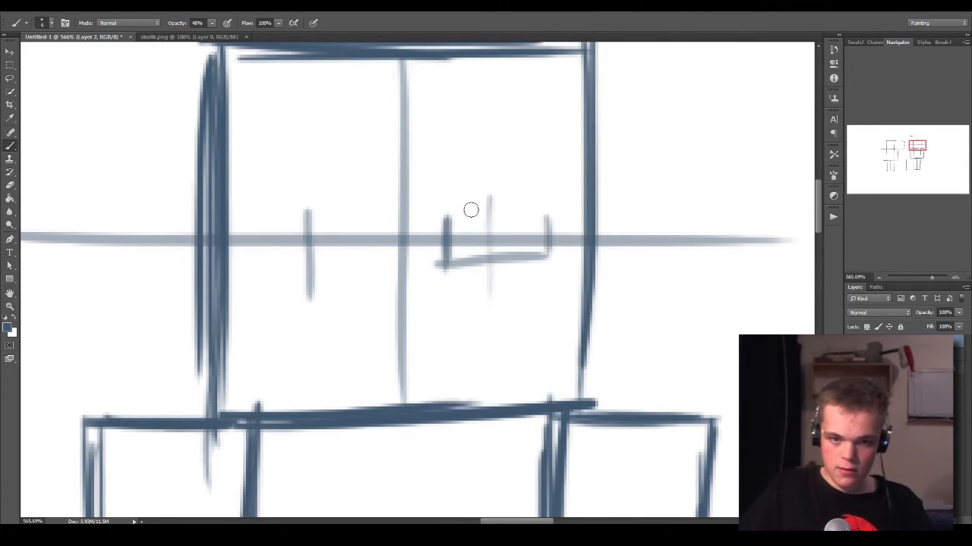
left_click_drag(445, 219, 545, 217)
key("ctrl+z")
left_click_drag(445, 218, 547, 216)
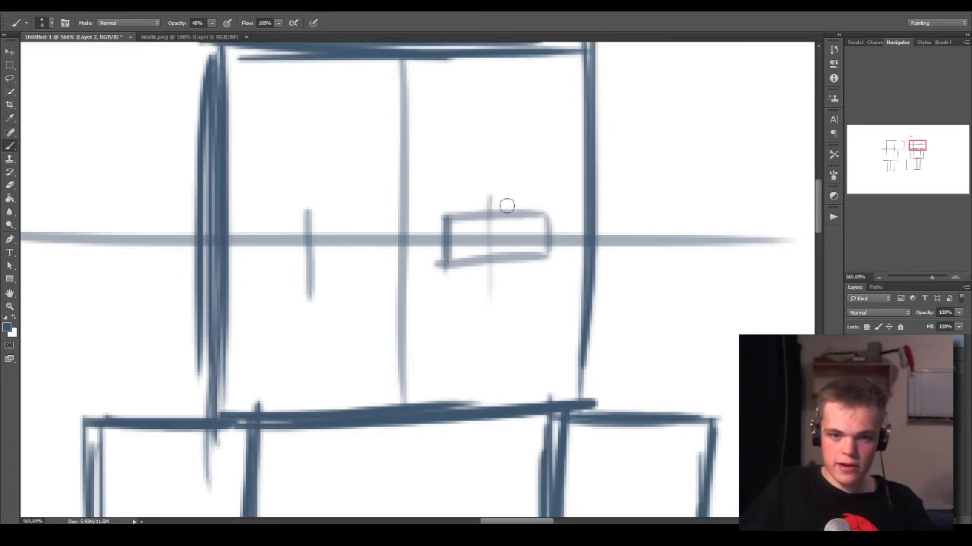
Step: Try to draw a matching rectangular eye around the tick in the head's left half
mouse_move(266, 225)
left_mouse_down()
mouse_move(265, 267)
mouse_move(391, 266)
left_mouse_up()
key("ctrl+z")
left_click_drag(266, 266, 351, 265)
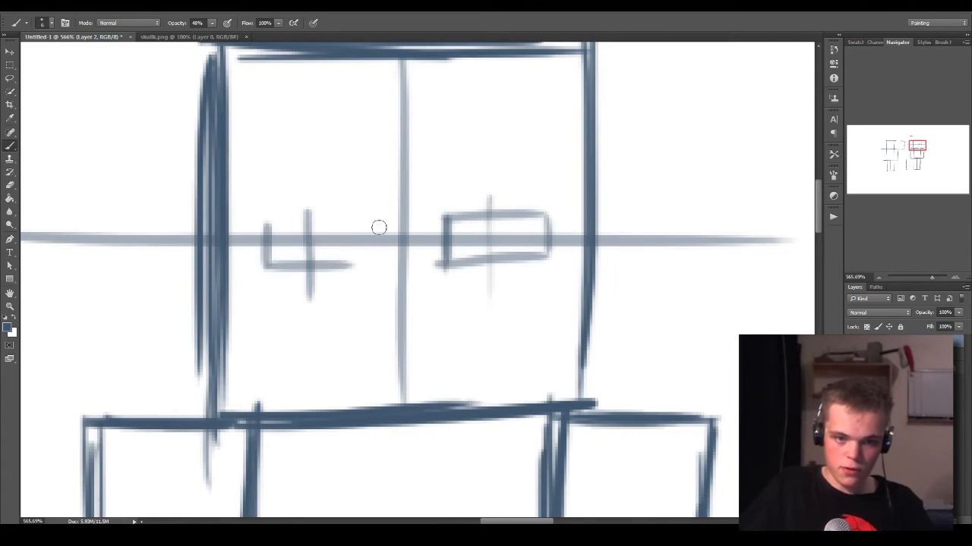
left_click_drag(355, 219, 357, 263)
key("ctrl+z")
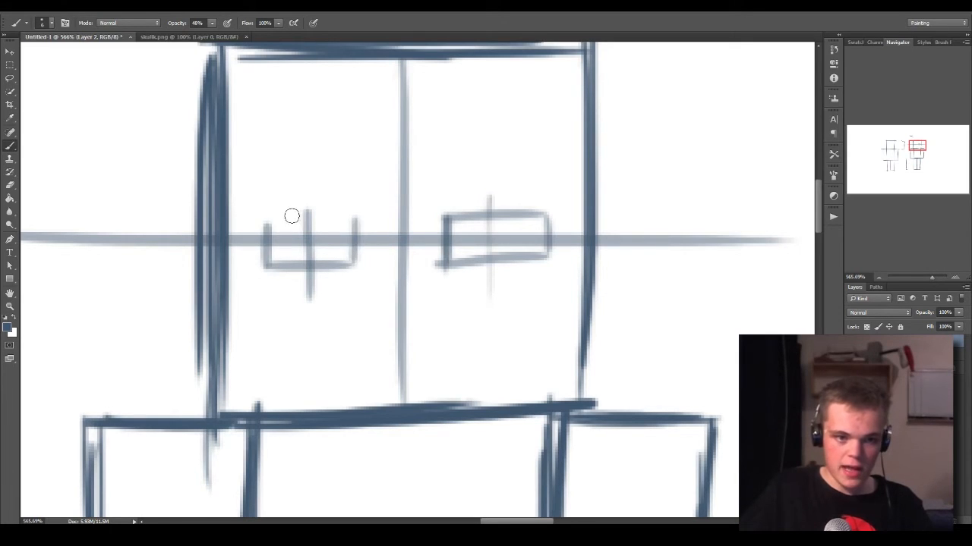
left_click_drag(266, 221, 343, 218)
key("ctrl+alt+z")
key("ctrl+alt+z")
key("ctrl+alt+z")
key("ctrl+alt+z")
key("ctrl+alt+z")
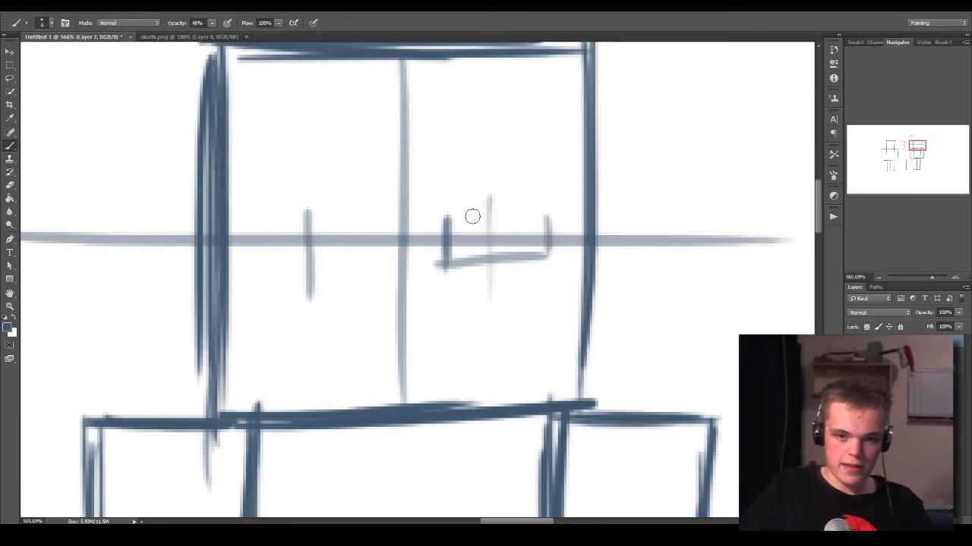
Step: Close the top edge of the right eye and draw the inner side, bottom and outer side of a matching left eye around its tick
left_click_drag(446, 215, 558, 213)
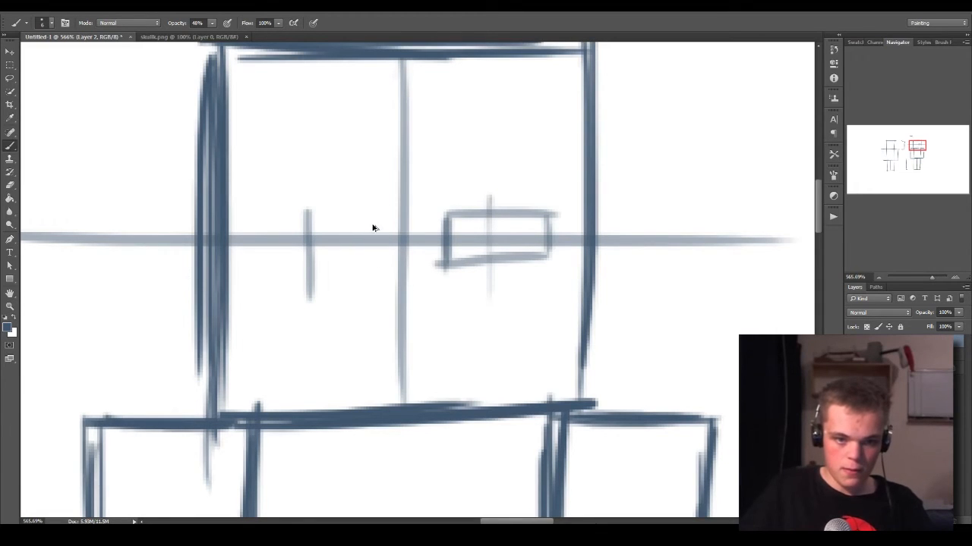
left_click_drag(371, 212, 372, 266)
left_click_drag(243, 269, 364, 269)
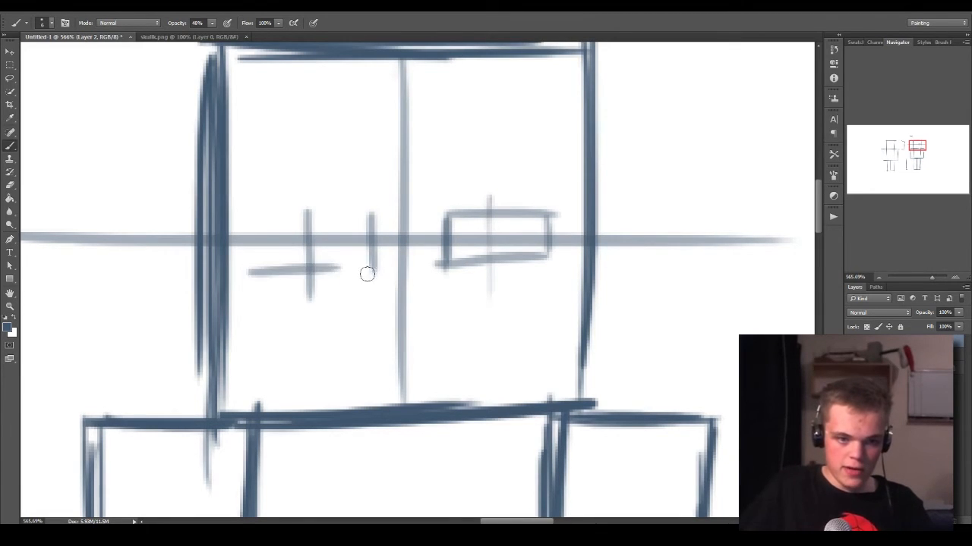
key("ctrl+alt+z")
left_click_drag(267, 269, 368, 273)
left_click_drag(258, 270, 375, 266)
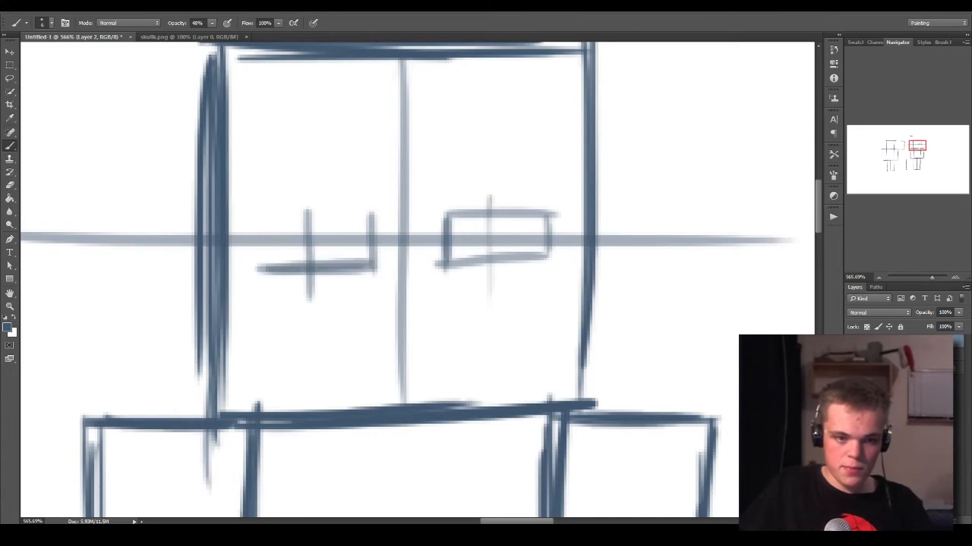
left_click_drag(258, 225, 264, 255)
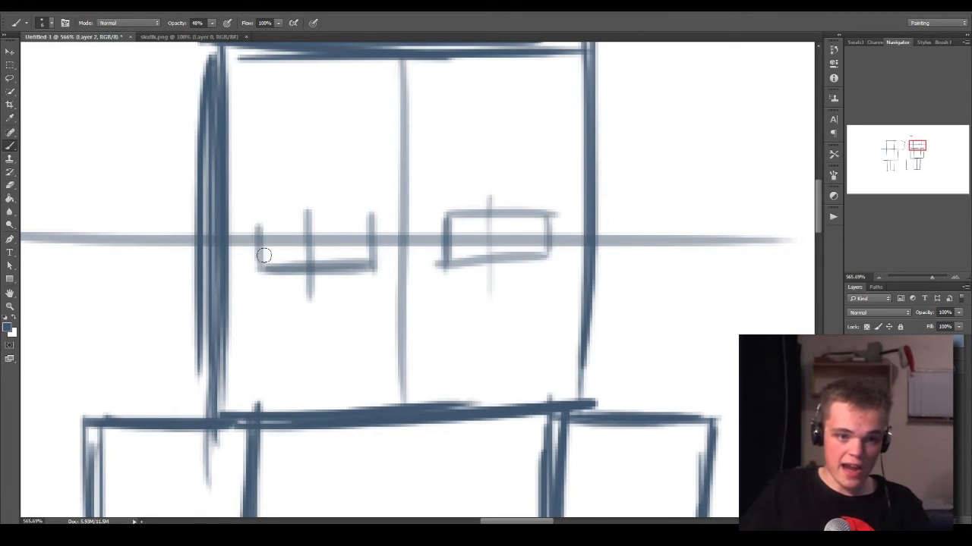
Step: Close the left eye's rectangle with a faint top edge above the horizontal guide line
left_click_drag(259, 221, 379, 217)
key("ctrl+alt+z")
mouse_move(310, 219)
left_mouse_down()
mouse_move(413, 203)
mouse_move(365, 228)
left_mouse_up()
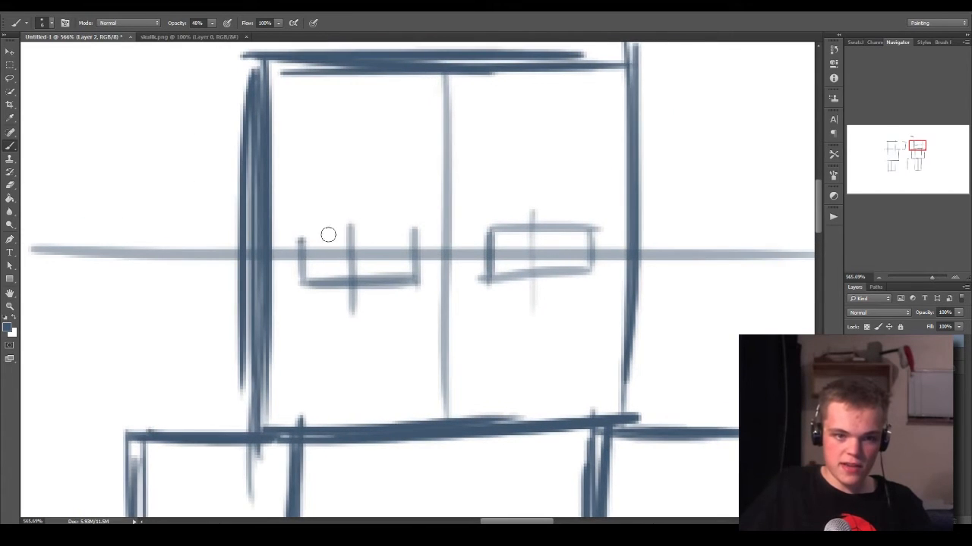
left_click_drag(304, 237, 406, 233)
key("ctrl+alt+z")
left_click_drag(309, 237, 400, 237)
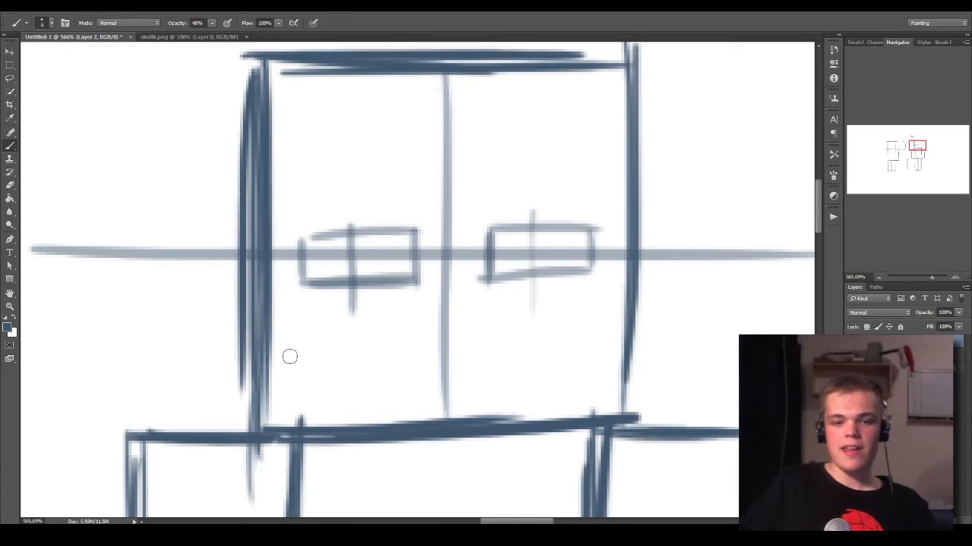
Step: Try a faint horizontal mouth guide line across the lower face, with a brace beside the head marking the space below the eyes
left_click_drag(167, 356, 738, 369)
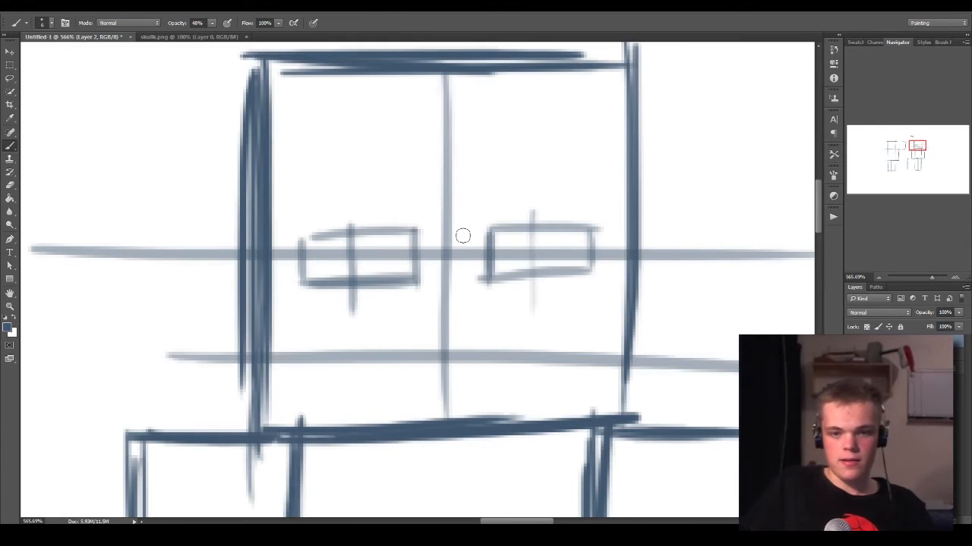
key("ctrl+z")
left_click_drag(221, 354, 737, 347)
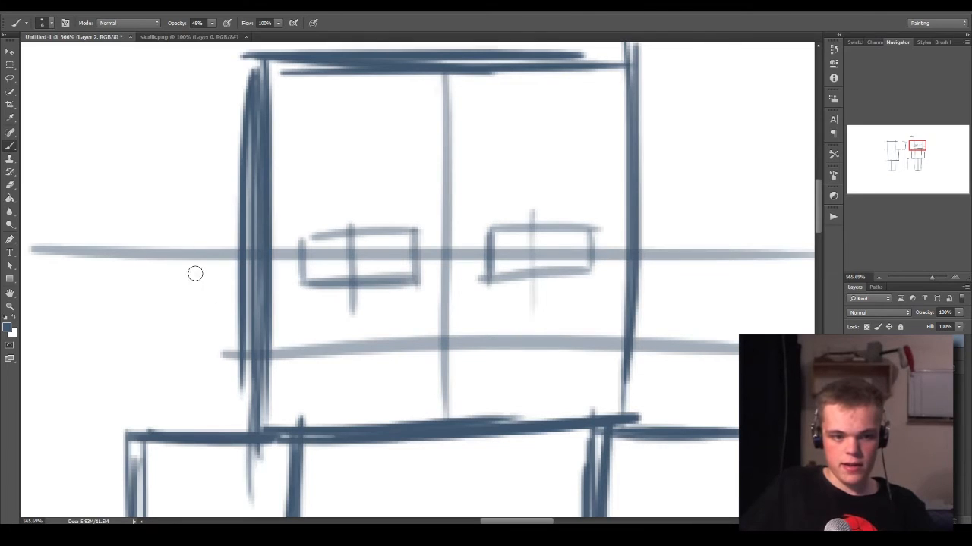
mouse_move(195, 273)
left_mouse_down()
mouse_move(178, 347)
mouse_move(186, 401)
left_mouse_up()
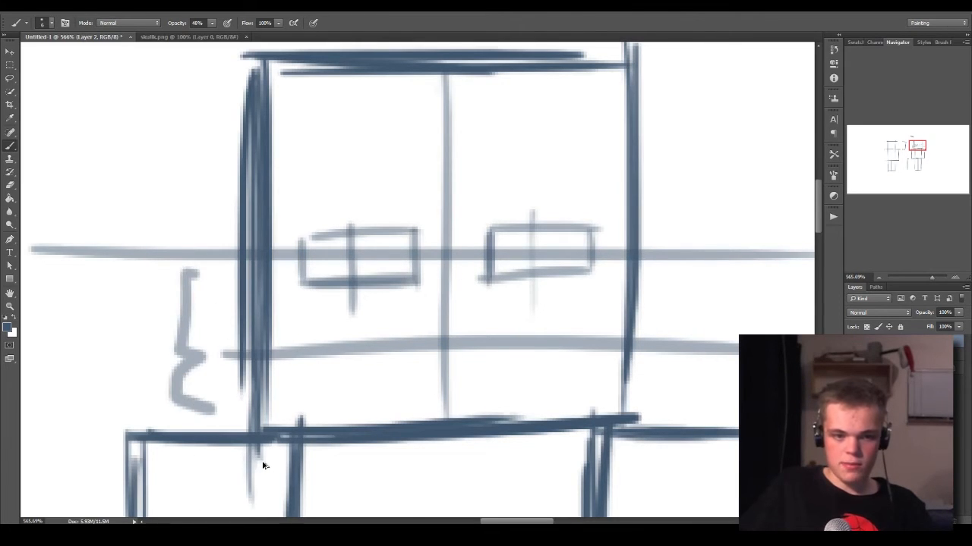
key("ctrl+alt+z")
key("ctrl+alt+z")
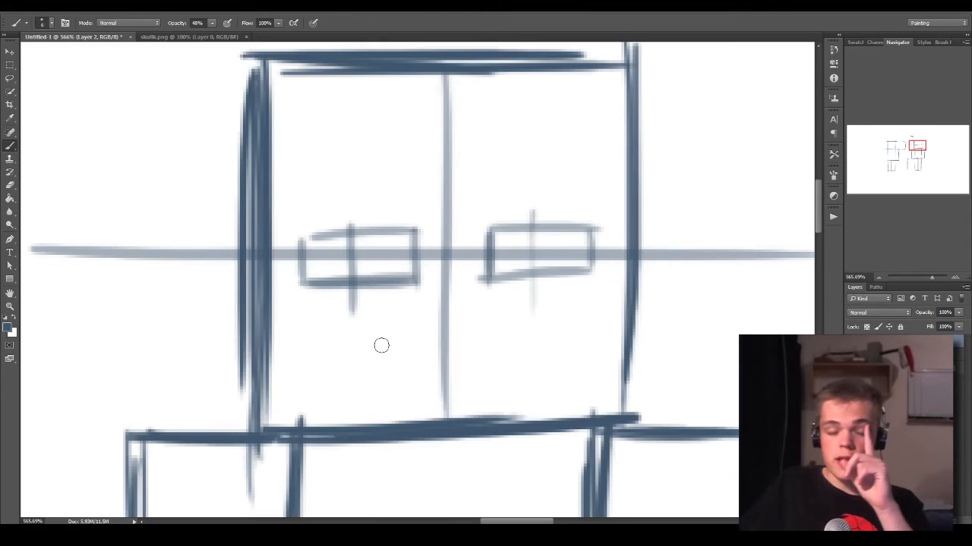
Step: Draw a shallow smiling curve below the eyes, crossing the vertical centre line, as the mouth's upper edge
left_click_drag(341, 354, 547, 354)
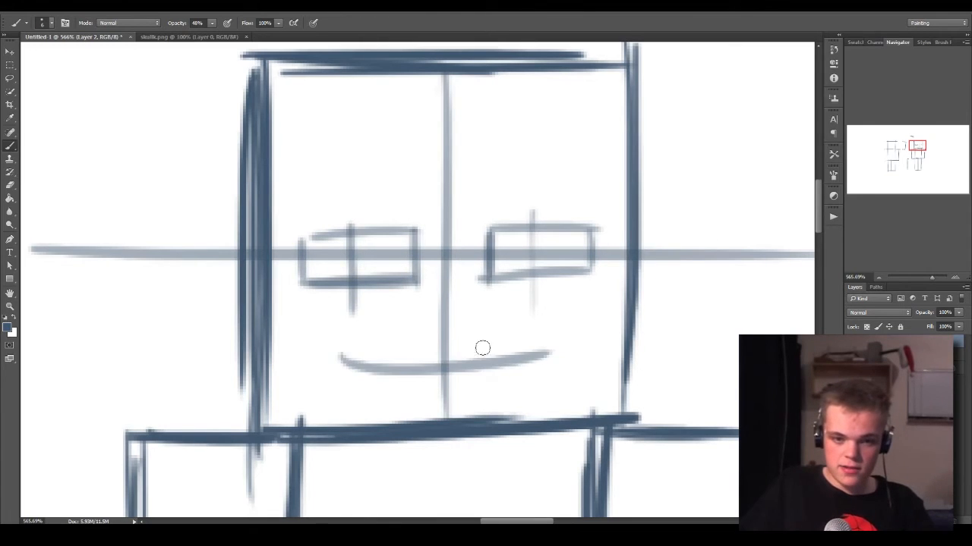
key("ctrl+z")
left_click_drag(355, 349, 542, 343)
key("ctrl+z")
left_click_drag(360, 347, 522, 344)
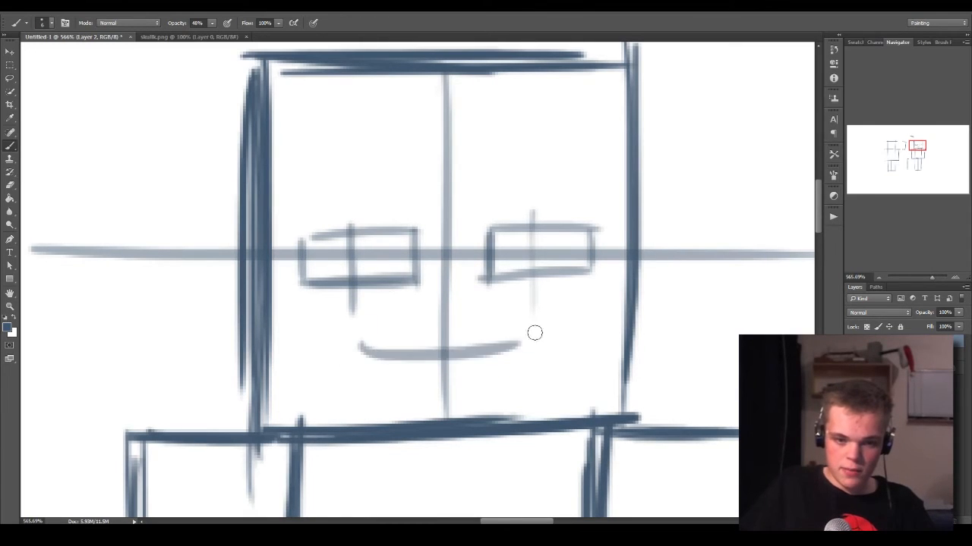
Step: Close the mouth with a deeper rounded curve joining both ends of the upper lip line into an open smile
mouse_move(360, 344)
left_mouse_down()
mouse_move(378, 381)
mouse_move(366, 378)
mouse_move(508, 379)
left_mouse_up()
key("ctrl+z")
left_click_drag(368, 372, 521, 363)
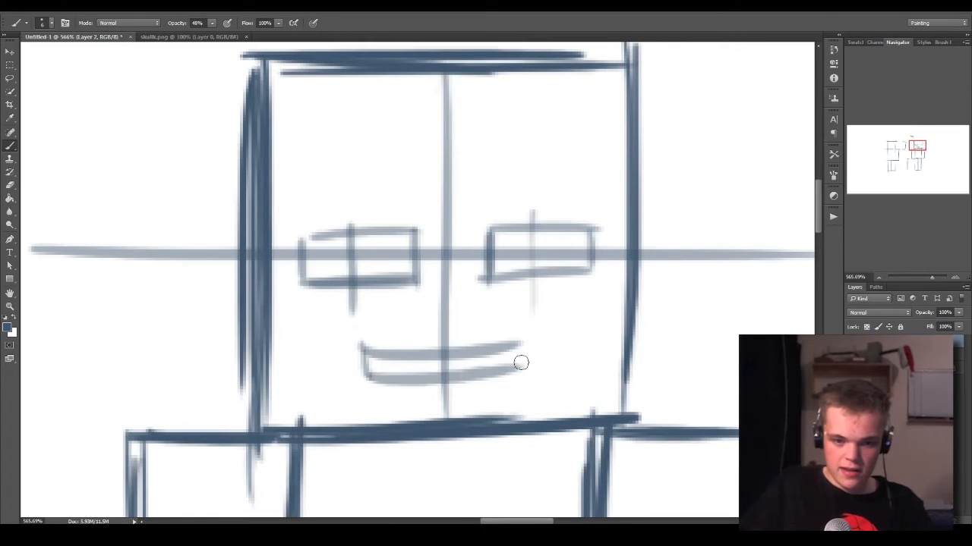
key("ctrl+z")
key("ctrl+z")
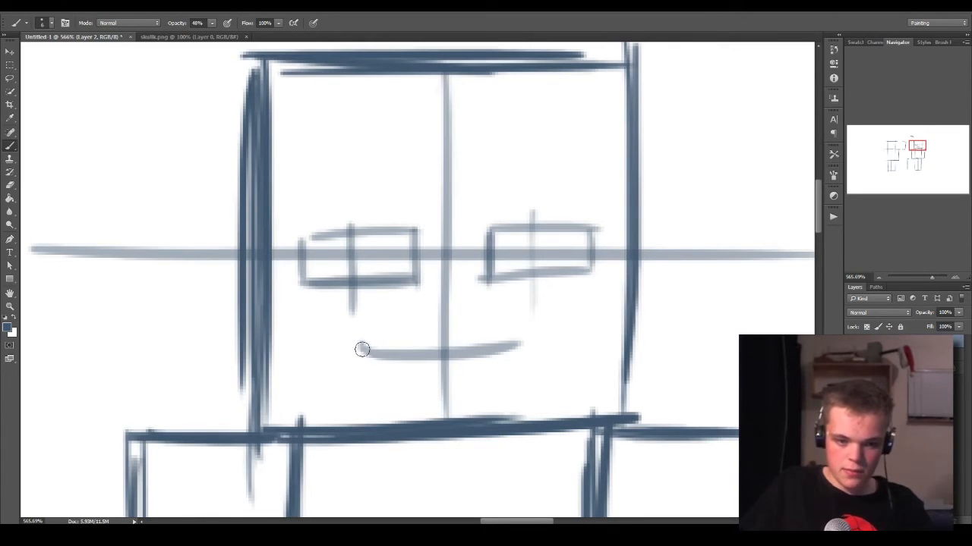
mouse_move(362, 350)
left_mouse_down()
mouse_move(400, 383)
mouse_move(466, 386)
mouse_move(512, 354)
left_mouse_up()
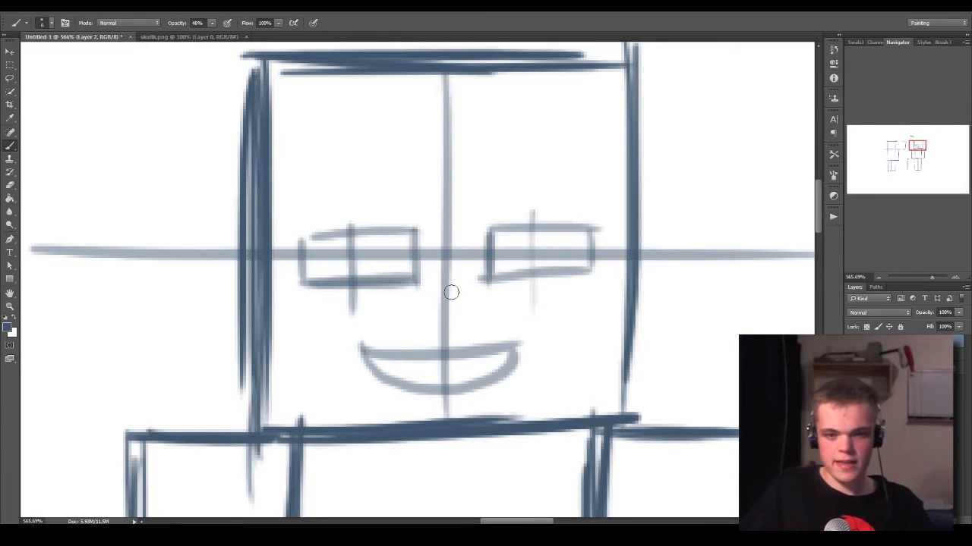
Step: Draw a dark pupil with a lighter round iris shaded around it in each eye, centred on the guide ticks
left_click_drag(535, 247, 534, 253)
left_click_drag(351, 255, 343, 258)
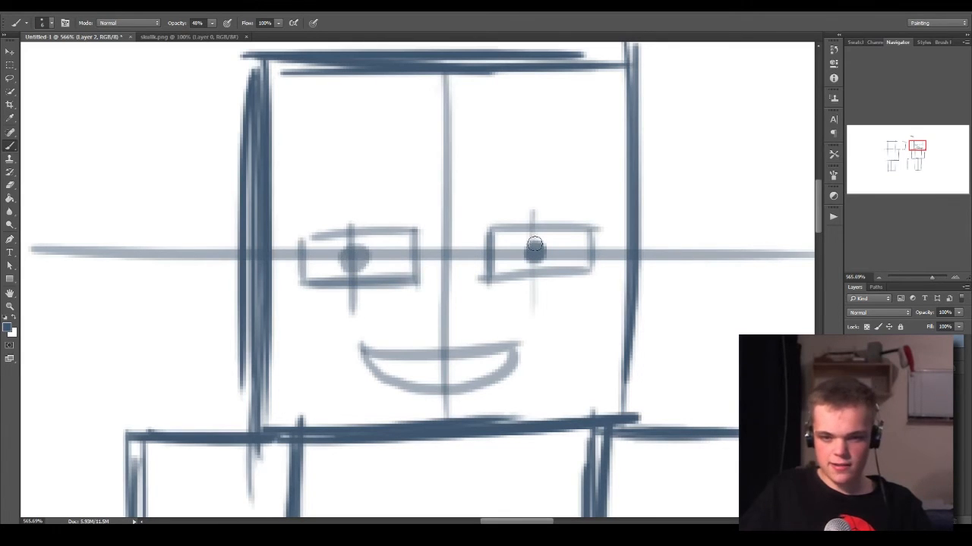
left_click_drag(525, 233, 519, 270)
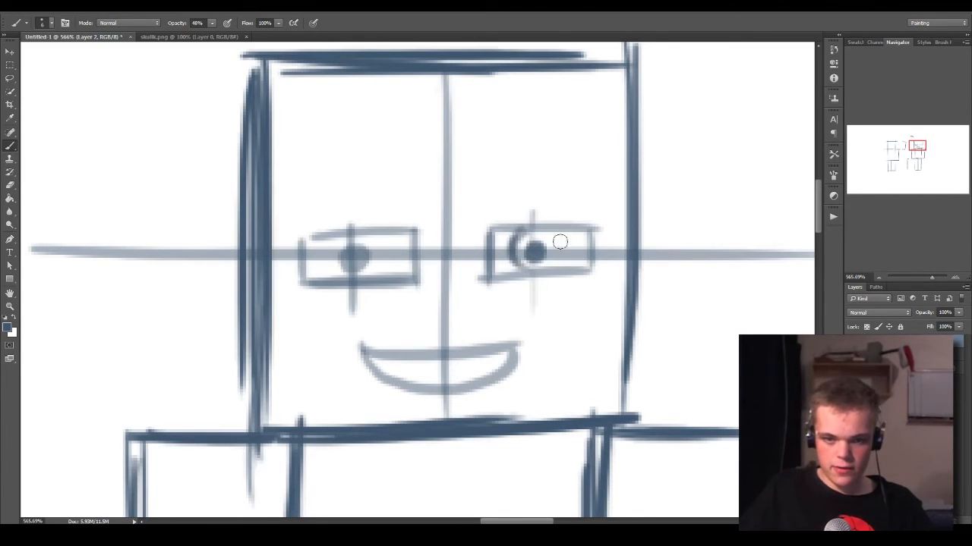
mouse_move(559, 237)
left_mouse_down()
mouse_move(563, 266)
mouse_move(552, 249)
left_mouse_up()
key("ctrl+alt+z")
key("ctrl+alt+z")
key("ctrl+alt+z")
key("ctrl+alt+z")
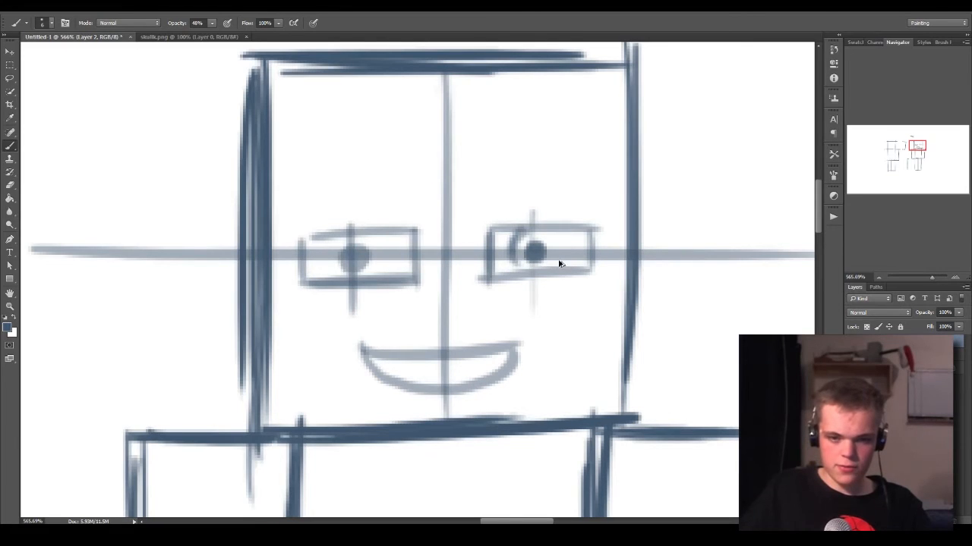
mouse_move(536, 245)
left_mouse_down()
mouse_move(527, 258)
mouse_move(535, 266)
mouse_move(550, 243)
mouse_move(539, 238)
mouse_move(534, 252)
left_mouse_up()
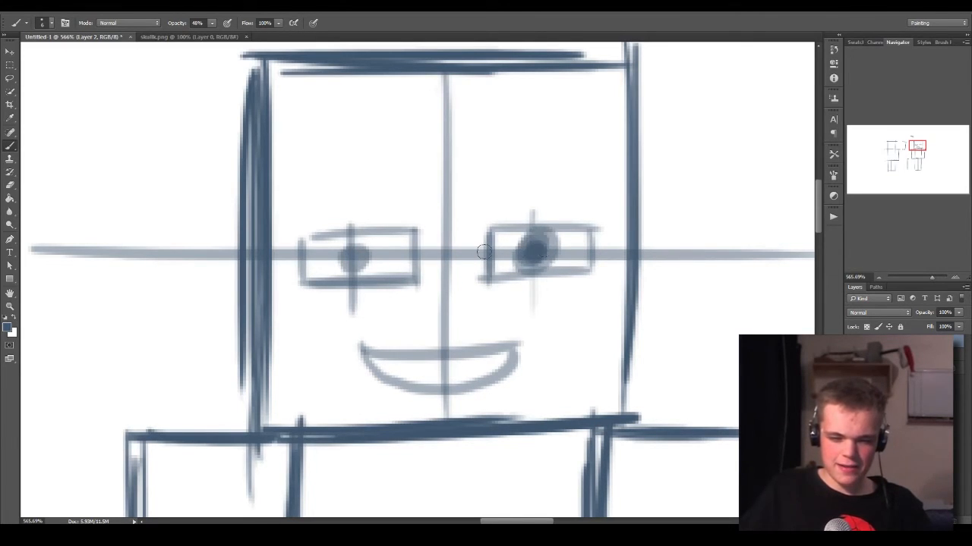
mouse_move(358, 241)
left_mouse_down()
mouse_move(349, 258)
mouse_move(361, 255)
left_mouse_up()
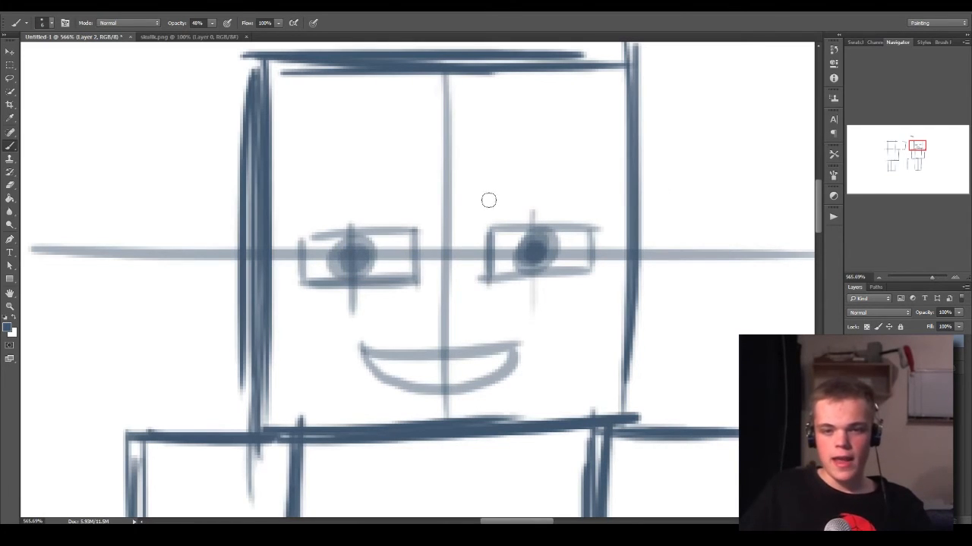
Step: Outline a slanted, arched eyebrow above the right eye and a flatter eyebrow above the left eye
mouse_move(479, 182)
left_mouse_down()
mouse_move(481, 201)
mouse_move(601, 191)
mouse_move(590, 174)
left_mouse_up()
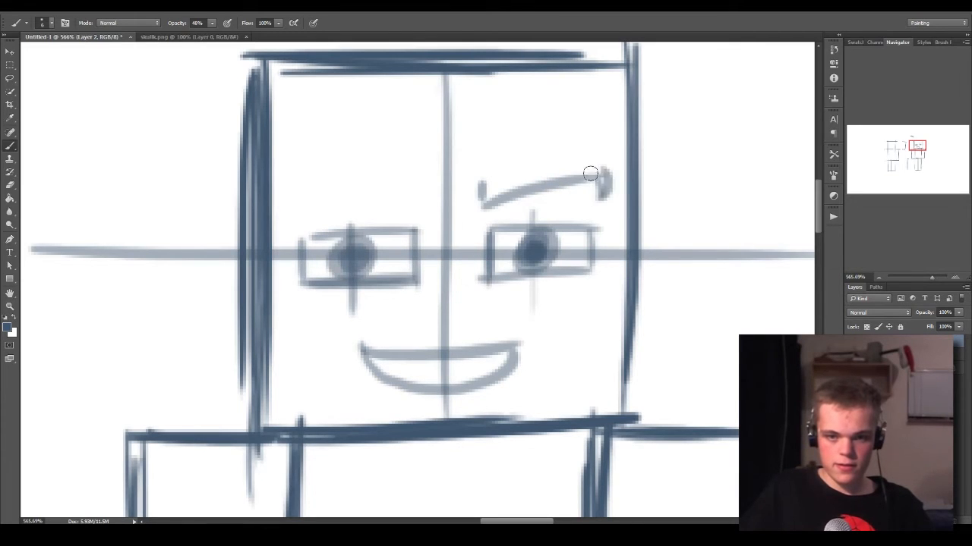
left_click_drag(487, 202, 598, 173)
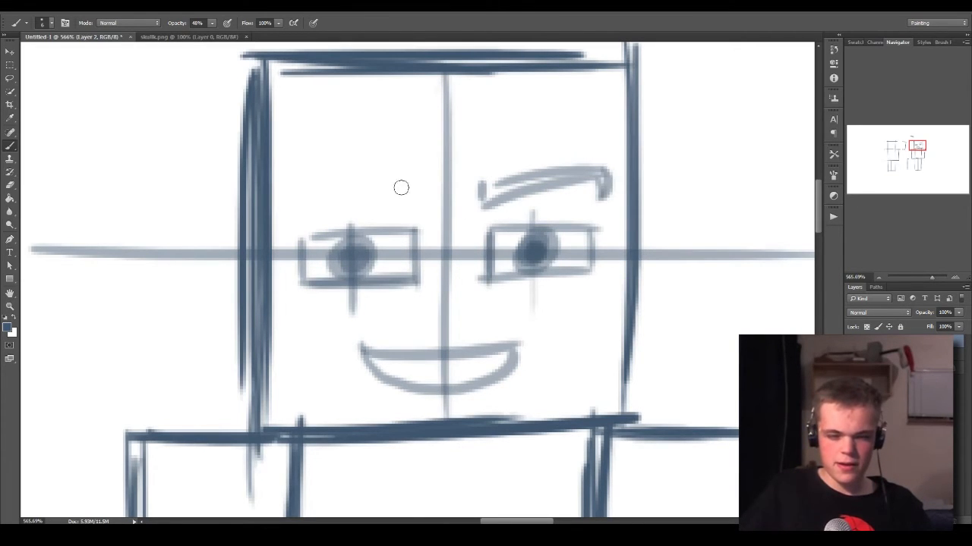
mouse_move(425, 198)
left_mouse_down()
mouse_move(356, 208)
mouse_move(315, 200)
left_mouse_up()
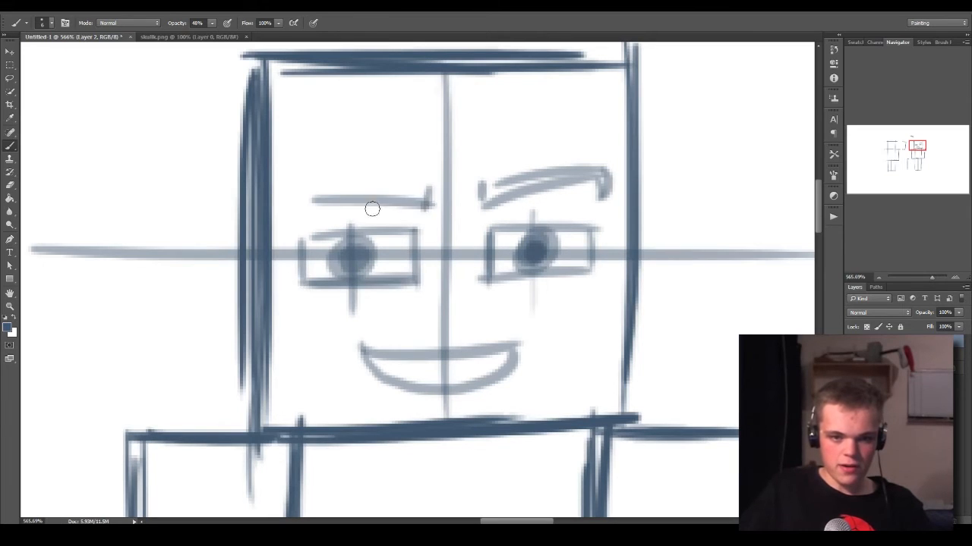
key("ctrl+z")
mouse_move(429, 190)
left_mouse_down()
mouse_move(303, 218)
mouse_move(324, 182)
mouse_move(309, 185)
mouse_move(437, 180)
left_mouse_up()
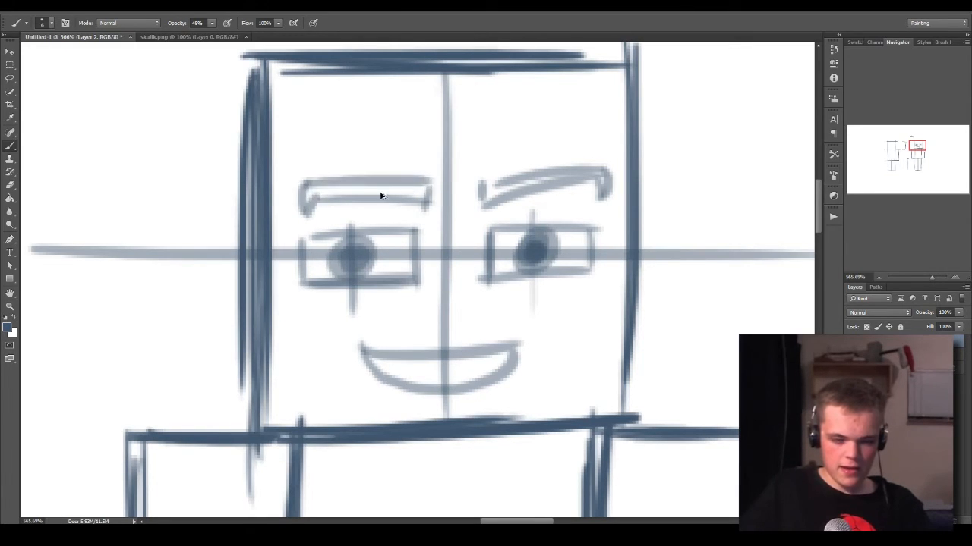
key("ctrl+z")
left_click_drag(324, 189, 428, 206)
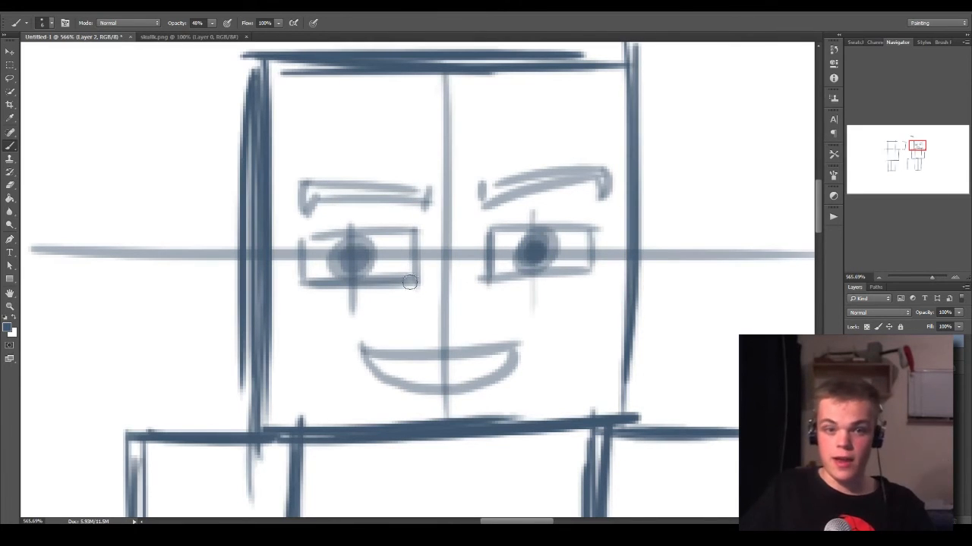
Step: Draw the left side of the hair as a faint line slanting outward and up from the head's left edge at eye level
key("h")
mouse_move(569, 221)
left_mouse_down()
mouse_move(559, 331)
mouse_move(572, 223)
left_mouse_up()
scroll(573, 189, "down", 5)
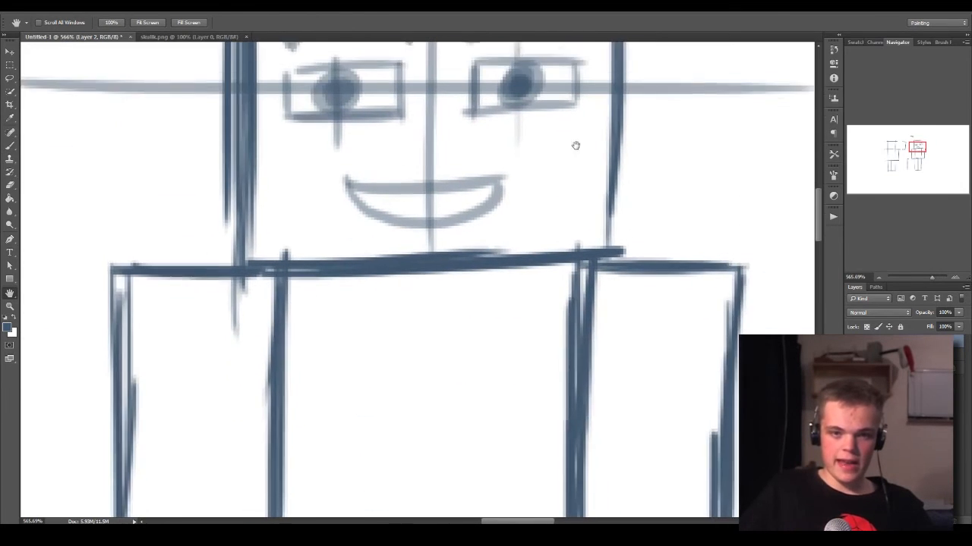
left_click_drag(932, 277, 908, 282)
scroll(455, 239, "up", 5)
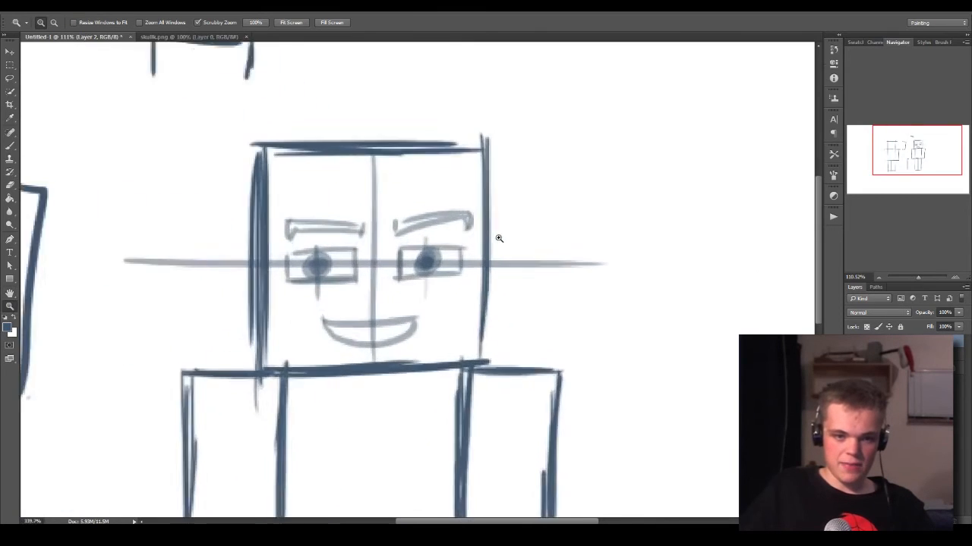
left_click_drag(490, 241, 592, 305)
key("b")
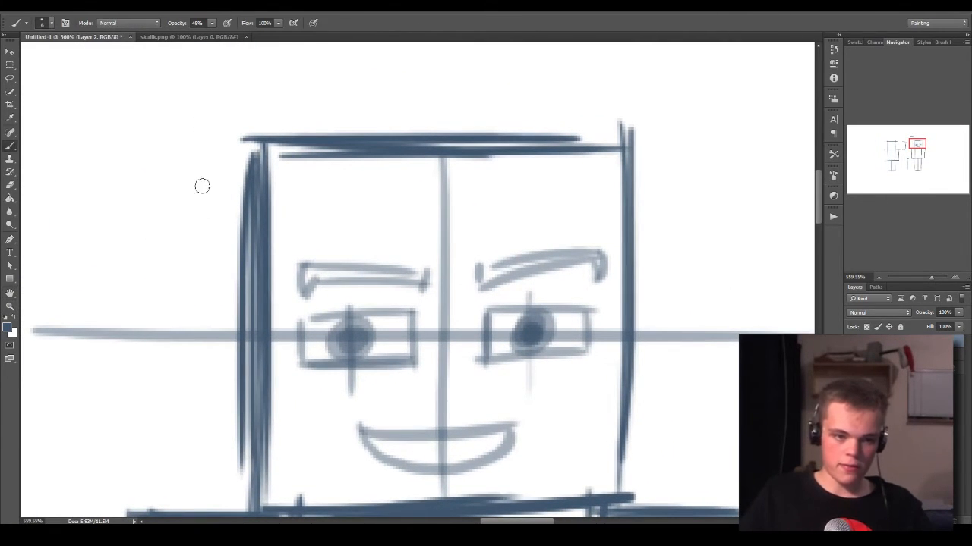
mouse_move(204, 157)
left_mouse_down()
mouse_move(234, 258)
mouse_move(235, 304)
left_mouse_up()
key("ctrl+z")
key("ctrl+z")
left_click_drag(204, 159, 243, 303)
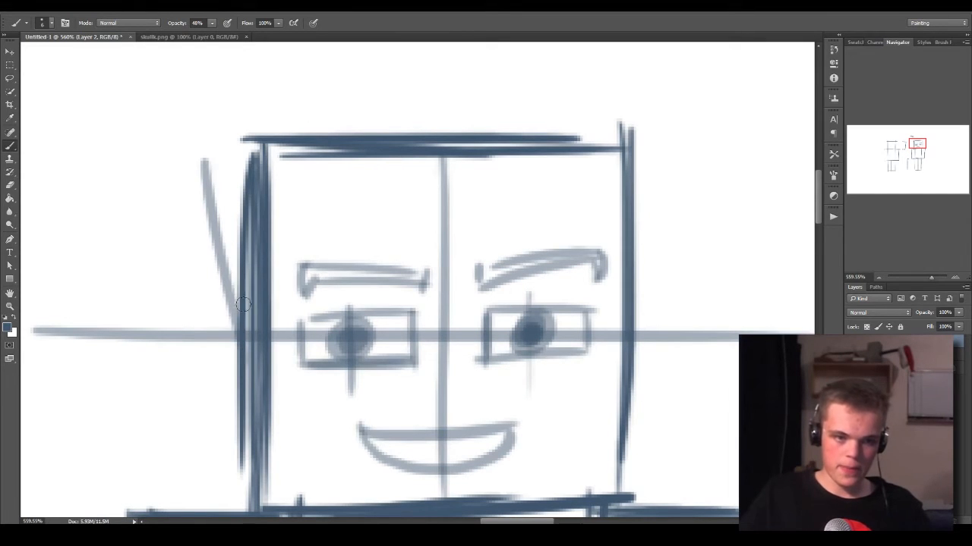
Step: Draw a tuft of spikes at the hair's upper left and continue it as a jagged outline above the head, past its right edge
mouse_move(203, 159)
left_mouse_down()
mouse_move(176, 121)
mouse_move(212, 134)
mouse_move(205, 76)
mouse_move(238, 125)
mouse_move(241, 69)
left_mouse_up()
left_click_drag(244, 122, 258, 76)
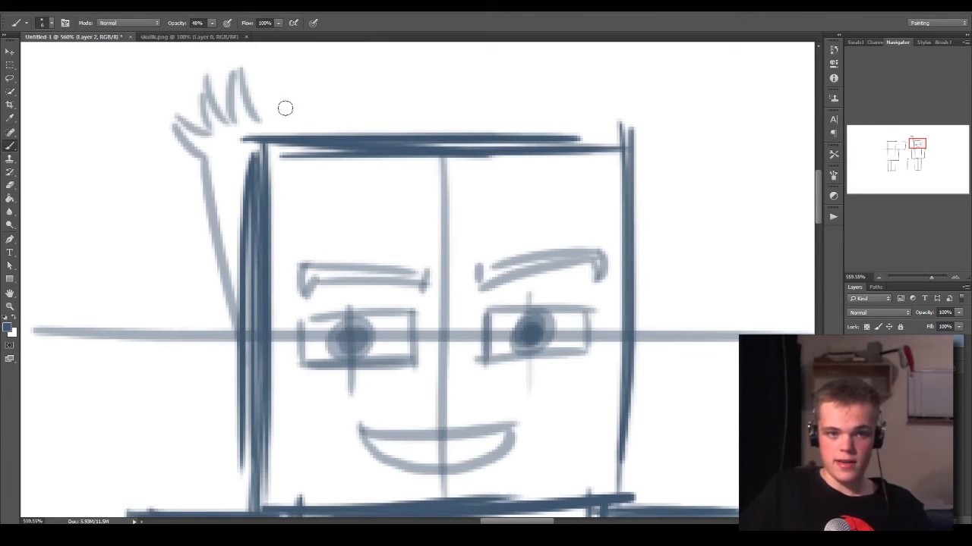
left_click_drag(256, 119, 316, 97)
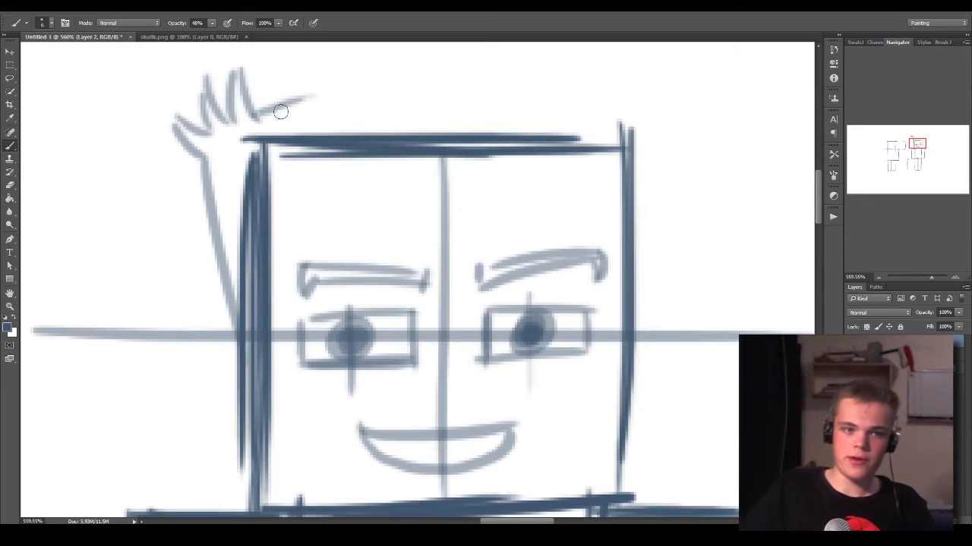
key("ctrl+z")
mouse_move(256, 117)
left_mouse_down()
mouse_move(396, 71)
mouse_move(438, 83)
mouse_move(436, 68)
mouse_move(409, 92)
mouse_move(610, 74)
mouse_move(635, 79)
mouse_move(598, 79)
mouse_move(584, 91)
mouse_move(776, 105)
mouse_move(687, 154)
mouse_move(645, 283)
left_mouse_up()
key("ctrl+z")
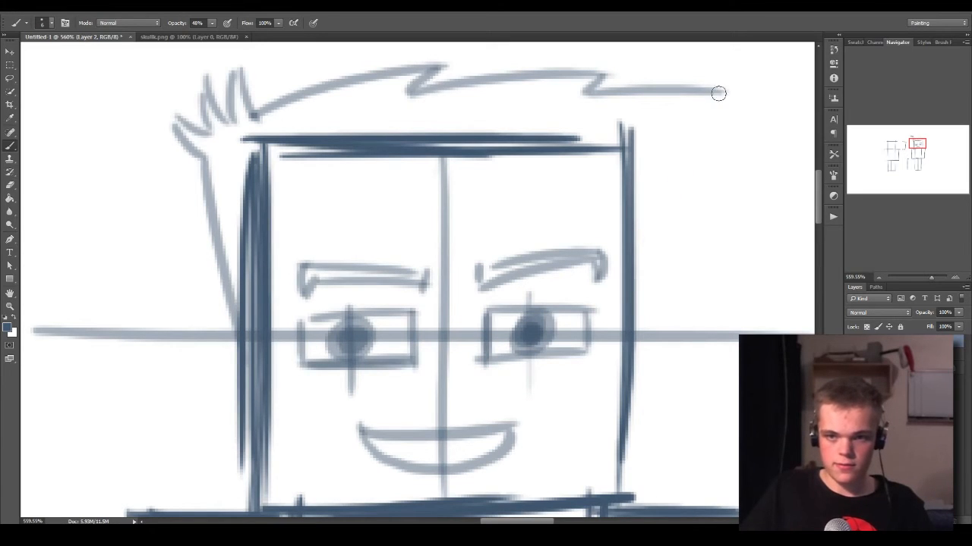
Step: Draw the right side of the hair slanting inward from the end of the jagged top outline to the head's edge at eye level
key("ctrl+z")
mouse_move(718, 93)
left_mouse_down()
mouse_move(671, 186)
mouse_move(648, 322)
left_mouse_up()
key("ctrl+z")
left_click_drag(718, 93, 636, 334)
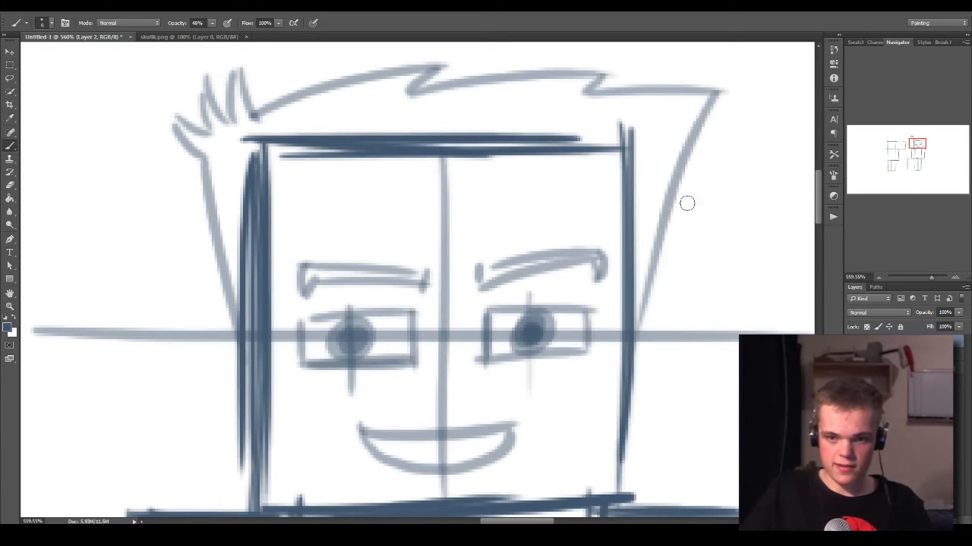
key("space")
left_click_drag(521, 282, 548, 225)
left_click_drag(929, 280, 925, 280)
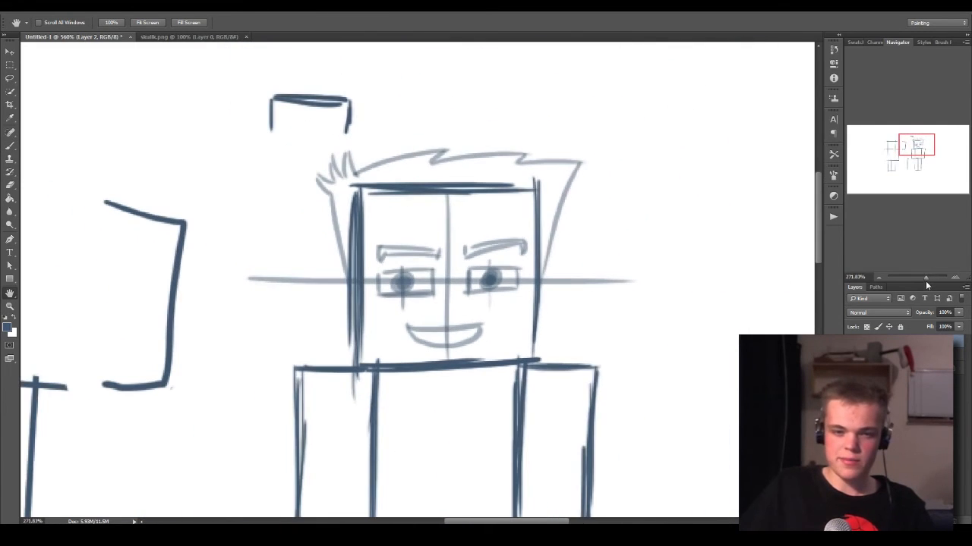
key("b")
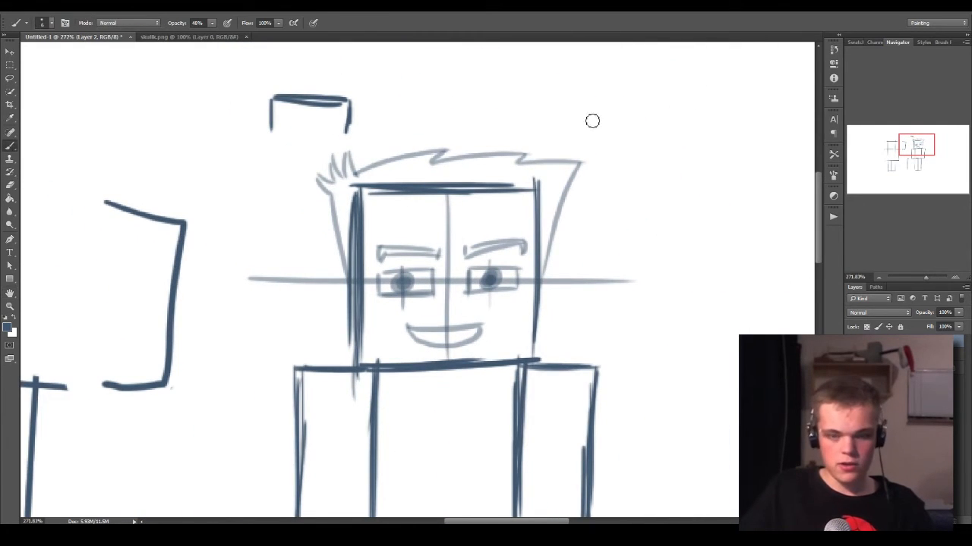
left_click_drag(495, 128, 649, 91)
key("ctrl+z")
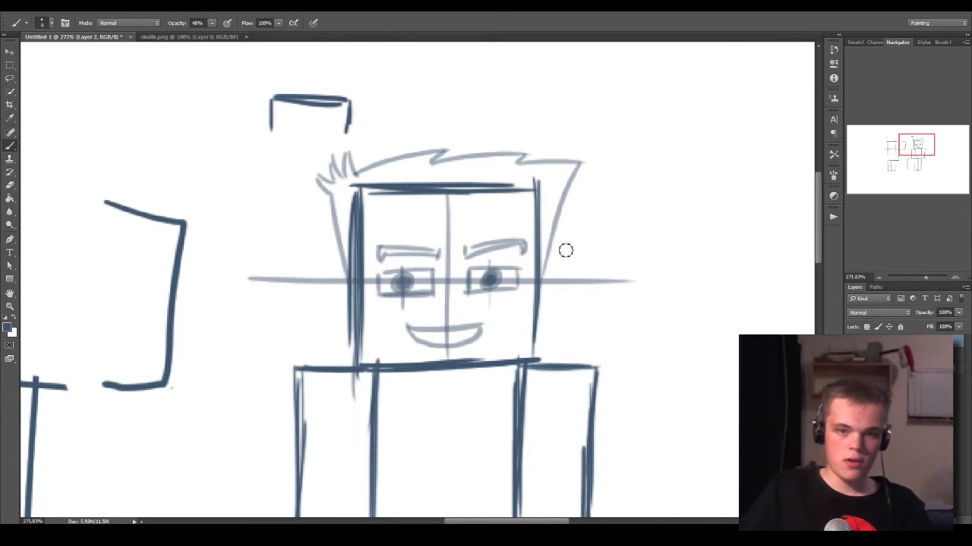
left_click_drag(482, 108, 629, 92)
key("ctrl+z")
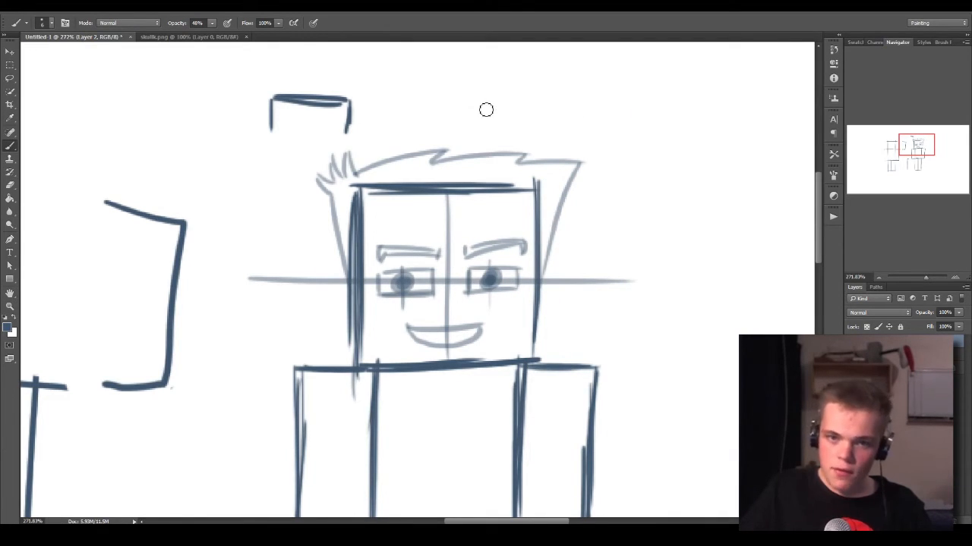
left_click_drag(486, 107, 623, 87)
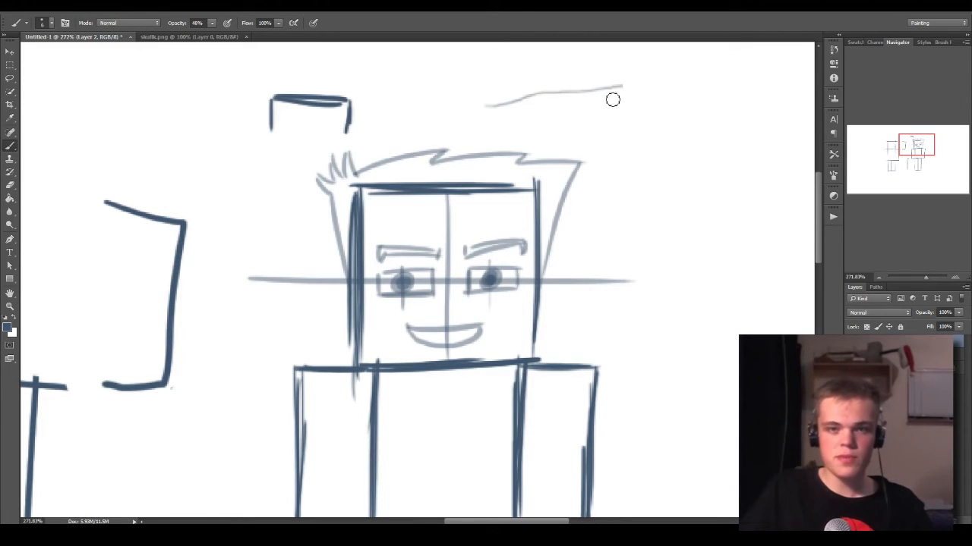
key("ctrl+z")
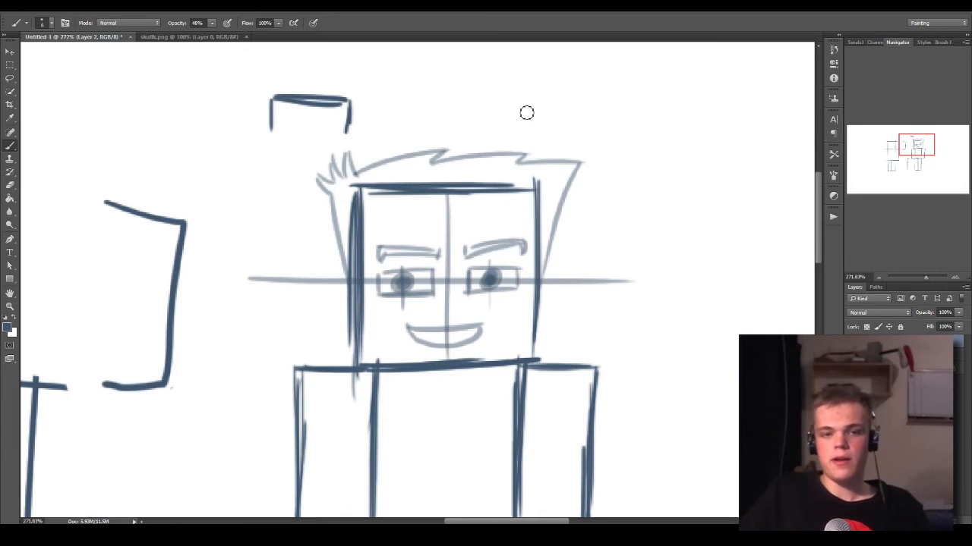
key("ctrl+z")
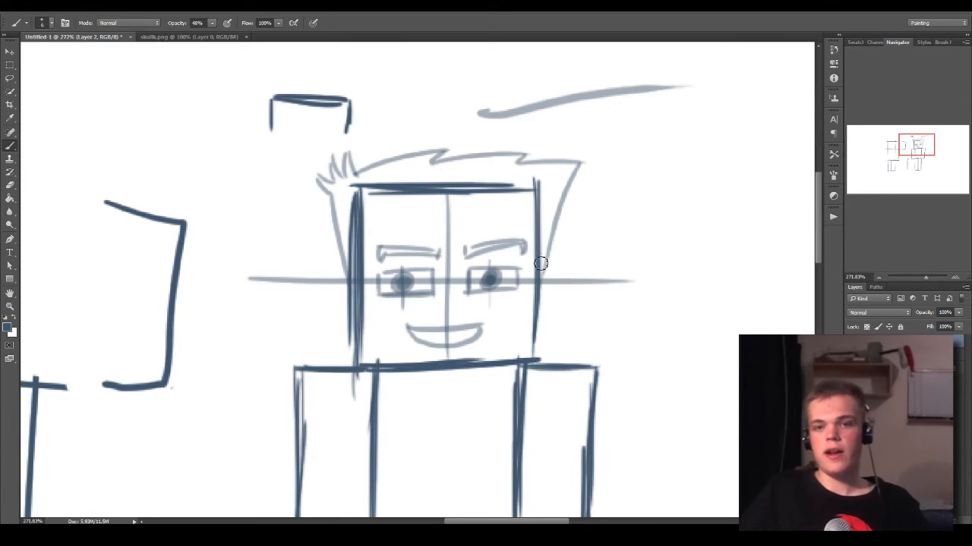
key("ctrl+z")
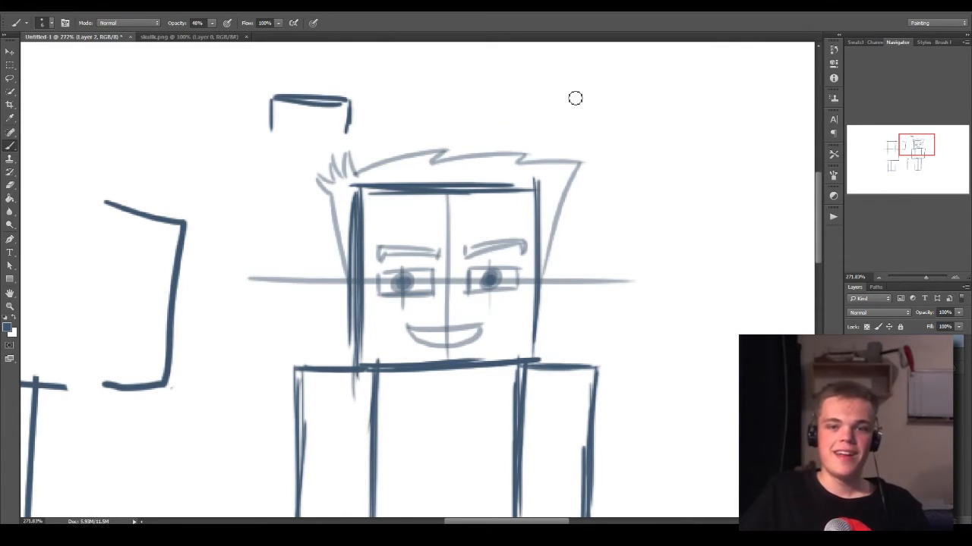
left_click_drag(533, 101, 696, 98)
key("ctrl+z")
key("ctrl+z")
left_click_drag(573, 102, 680, 99)
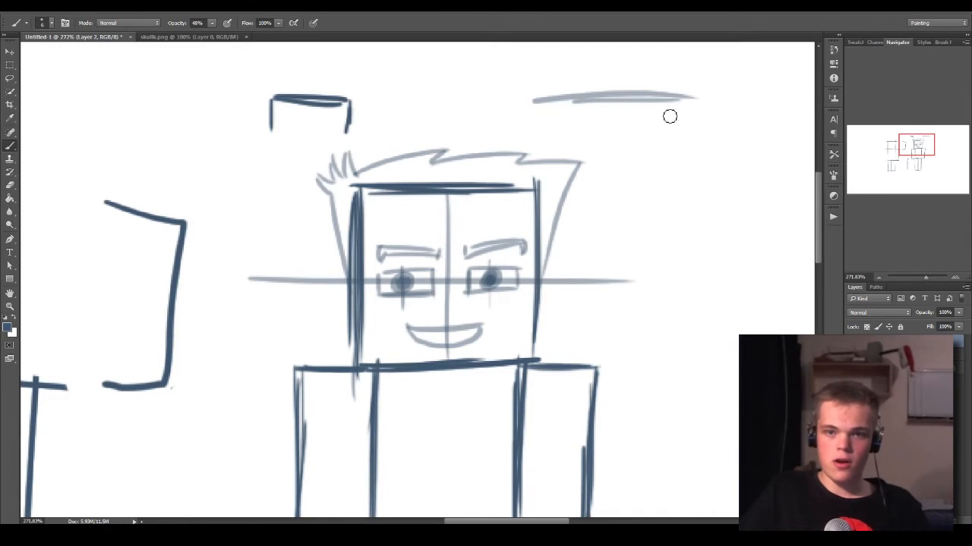
key("ctrl+z")
key("ctrl+z")
key("ctrl+z")
key("ctrl+alt+z")
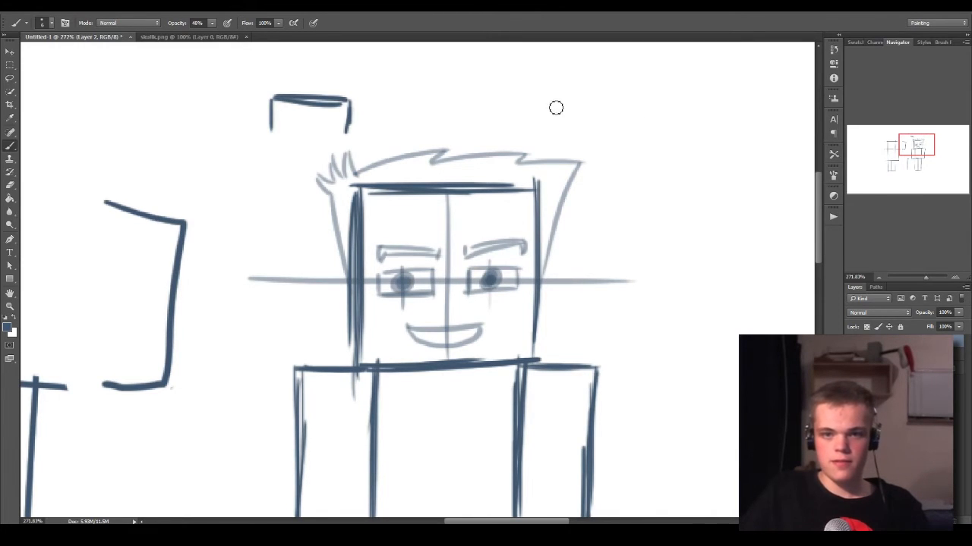
mouse_move(553, 104)
left_mouse_down()
mouse_move(721, 92)
mouse_move(657, 98)
mouse_move(702, 94)
left_mouse_up()
key("ctrl+z")
key("ctrl+z")
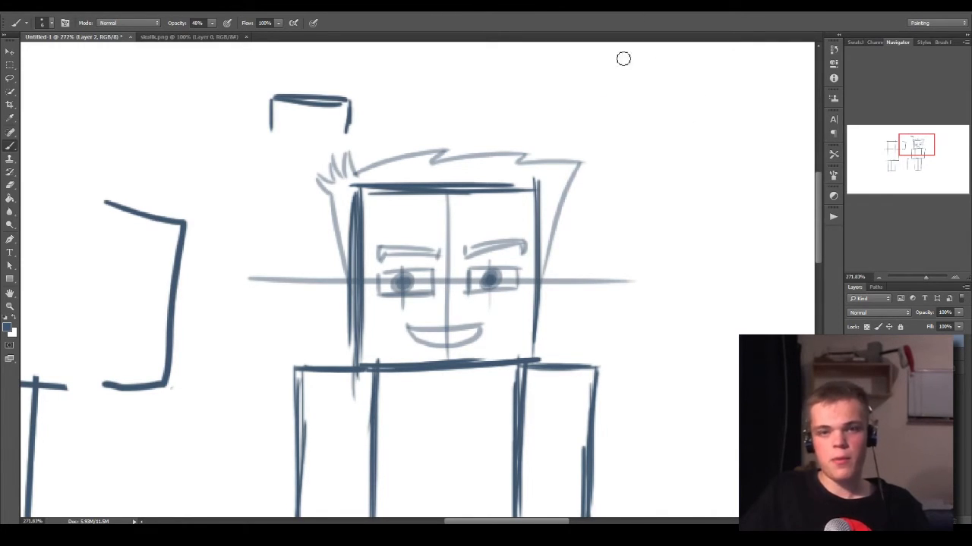
Step: Hide the layer holding the finished front-view sketches and add a new empty layer
key("space")
left_click_drag(547, 375, 523, 76)
left_click_drag(380, 197, 371, 354)
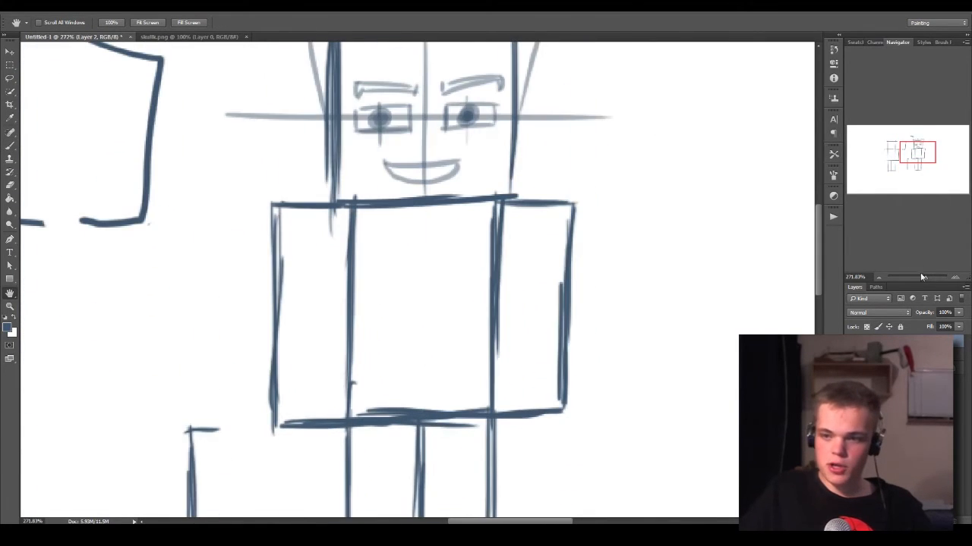
left_click_drag(922, 282, 916, 283)
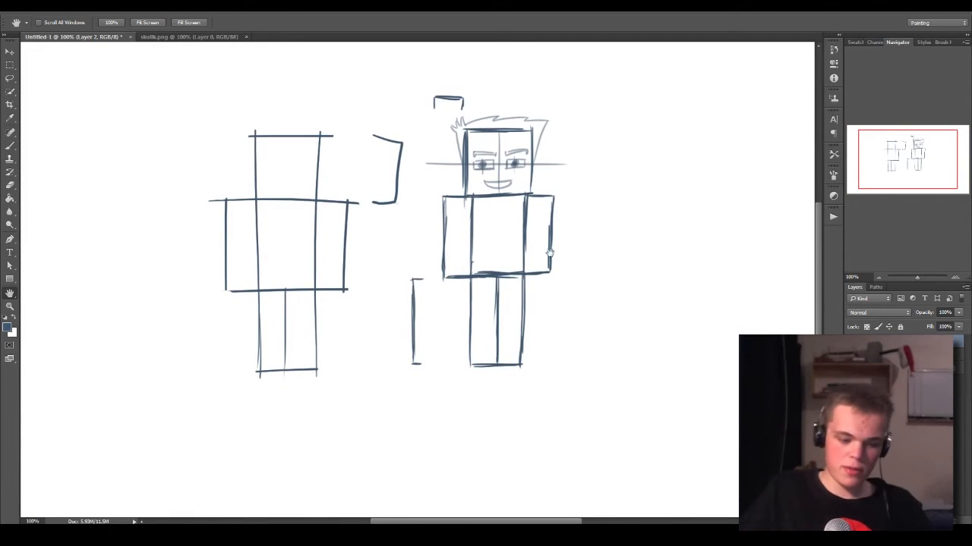
key("Delete")
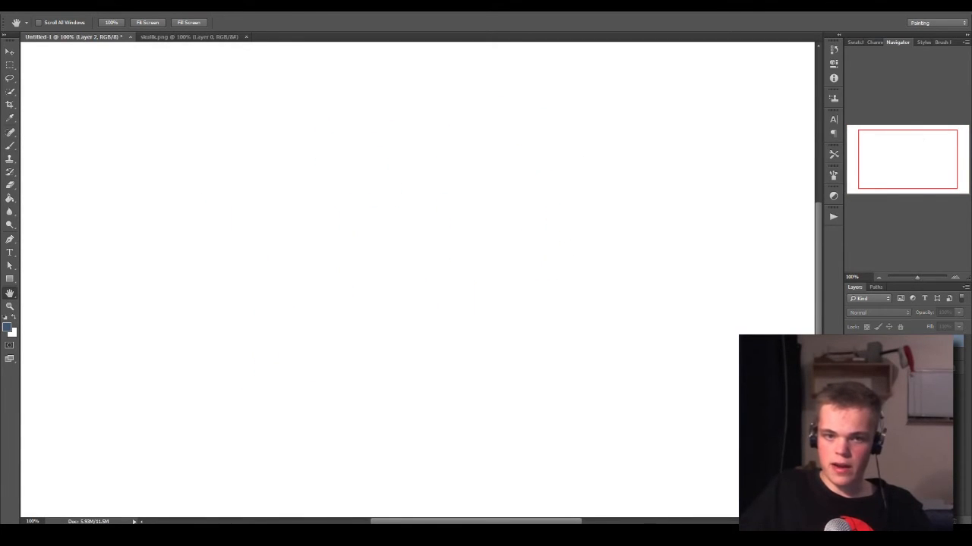
key("ctrl+shift+alt+n")
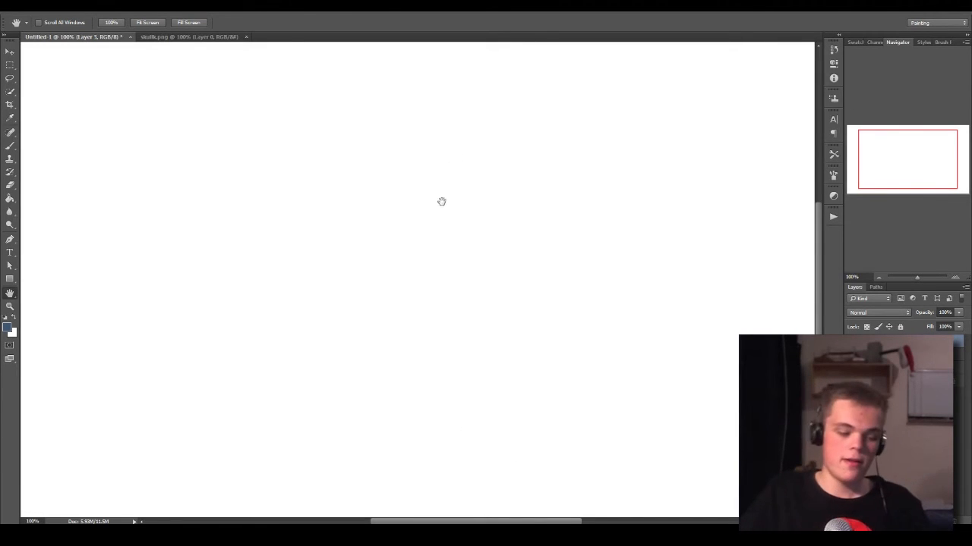
Step: Draw a faint arrow pointing left near the top of the blank canvas with the Brush
key("z")
mouse_move(454, 186)
left_mouse_down()
mouse_move(466, 186)
mouse_move(446, 197)
left_mouse_up()
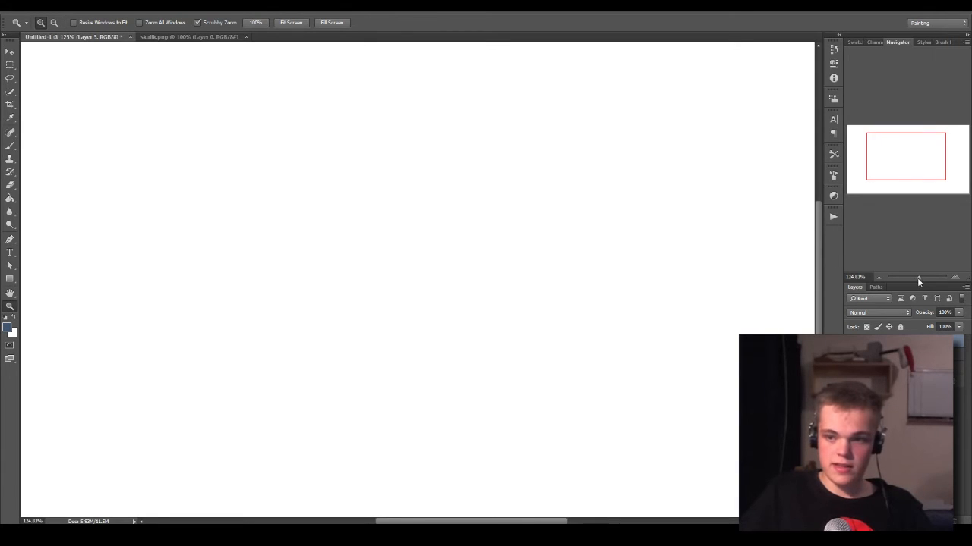
left_click_drag(917, 277, 916, 278)
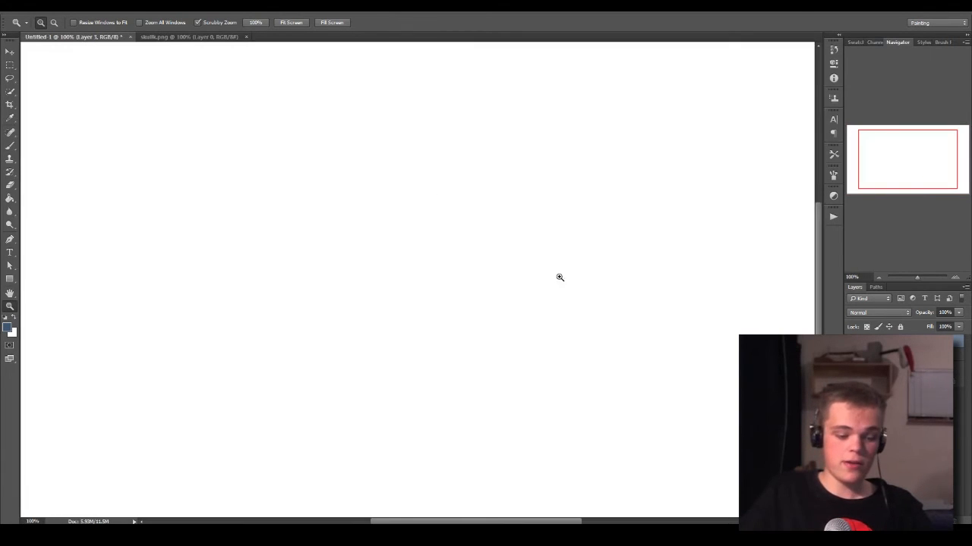
key("b")
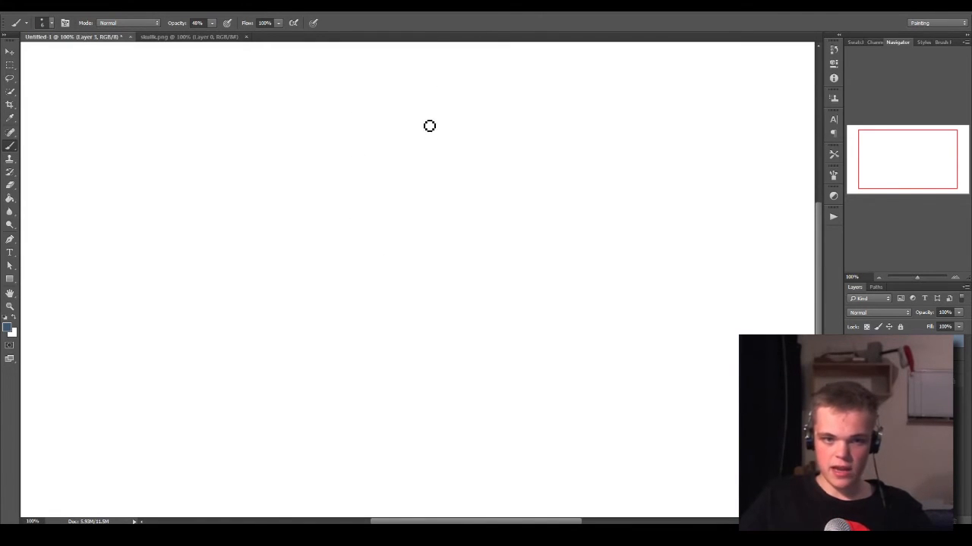
mouse_move(456, 124)
left_mouse_down()
mouse_move(397, 110)
mouse_move(394, 100)
mouse_move(379, 123)
left_mouse_up()
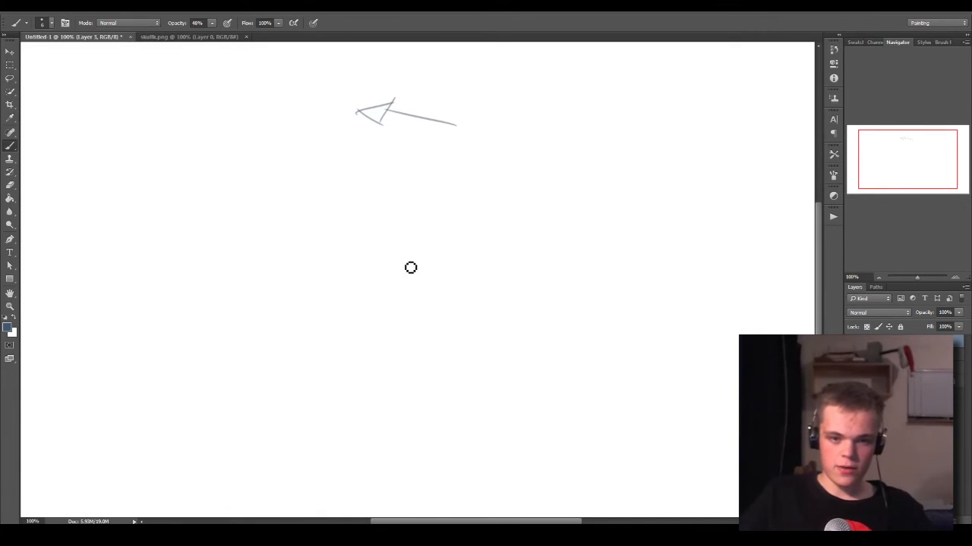
key("ctrl+space")
left_click_drag(411, 227, 418, 247)
left_click_drag(387, 184, 389, 268)
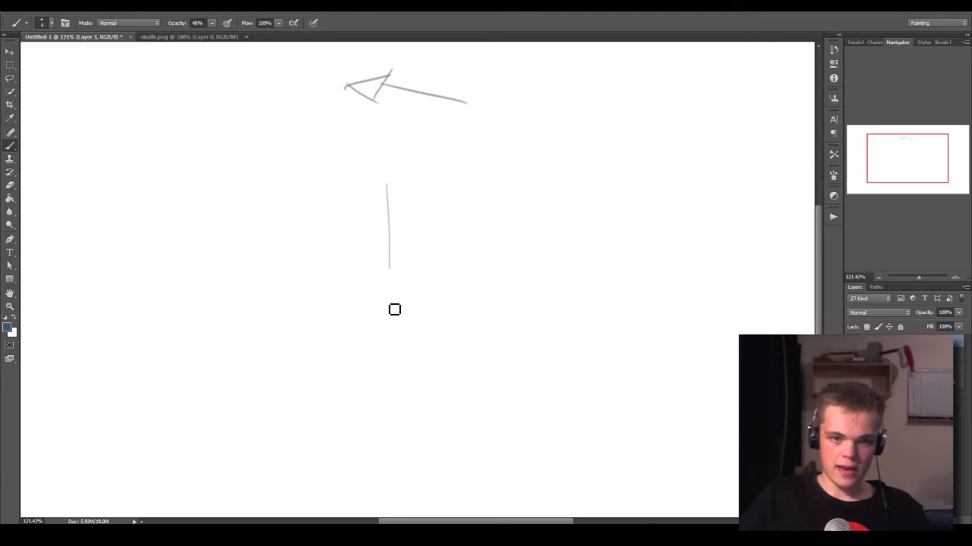
key("ctrl+z")
left_click_drag(387, 196, 390, 269)
key("ctrl+z")
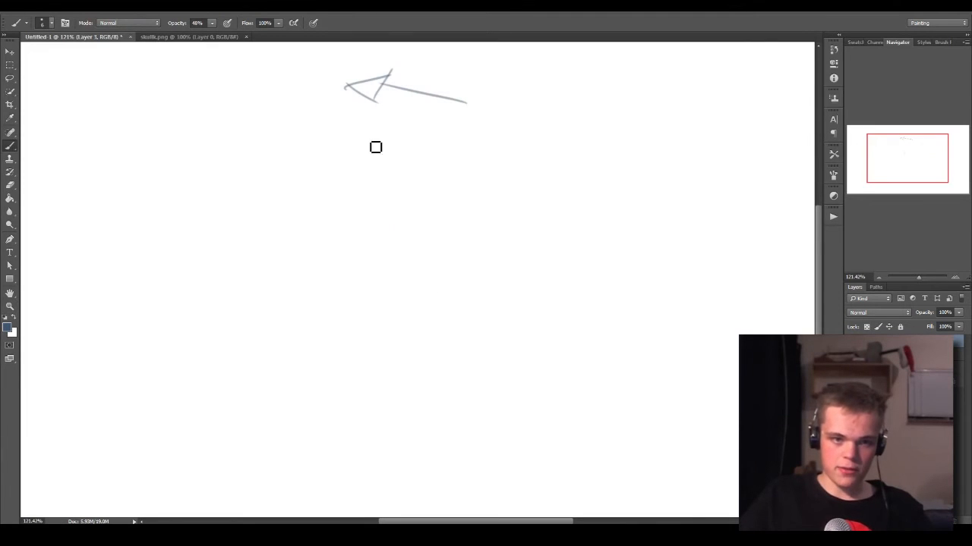
Step: Set the brush opacity to 100% and draw a short vertical edge below the arrow with a top edge rising to the right
left_click(213, 23)
left_click_drag(221, 37, 245, 36)
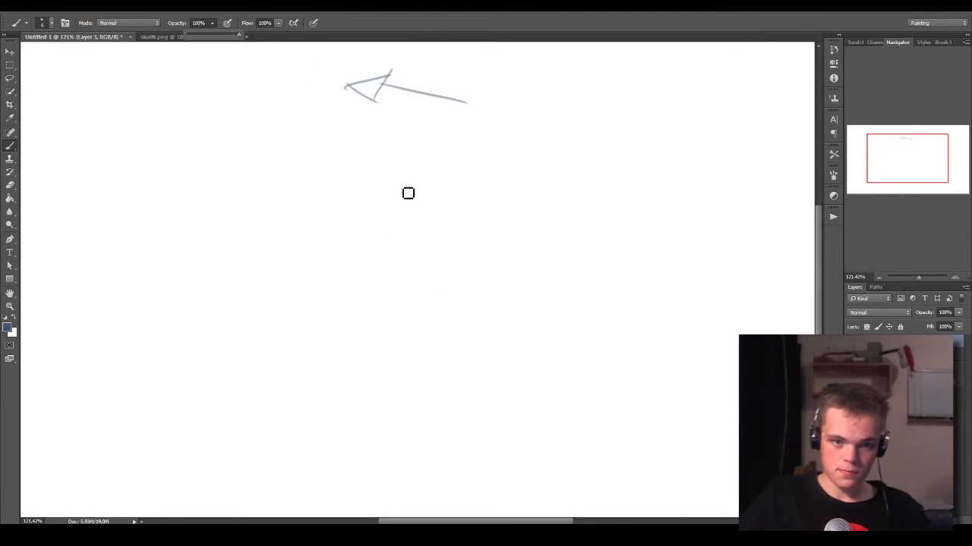
left_click_drag(404, 173, 404, 249)
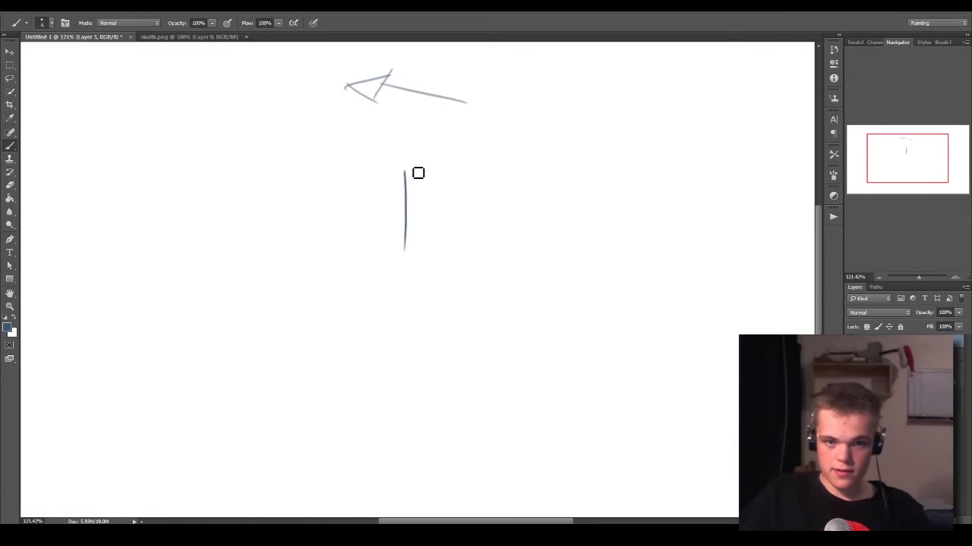
left_click_drag(407, 169, 486, 149)
key("ctrl+z")
mouse_move(407, 169)
left_mouse_down()
mouse_move(486, 152)
mouse_move(477, 242)
left_mouse_up()
key("ctrl+z")
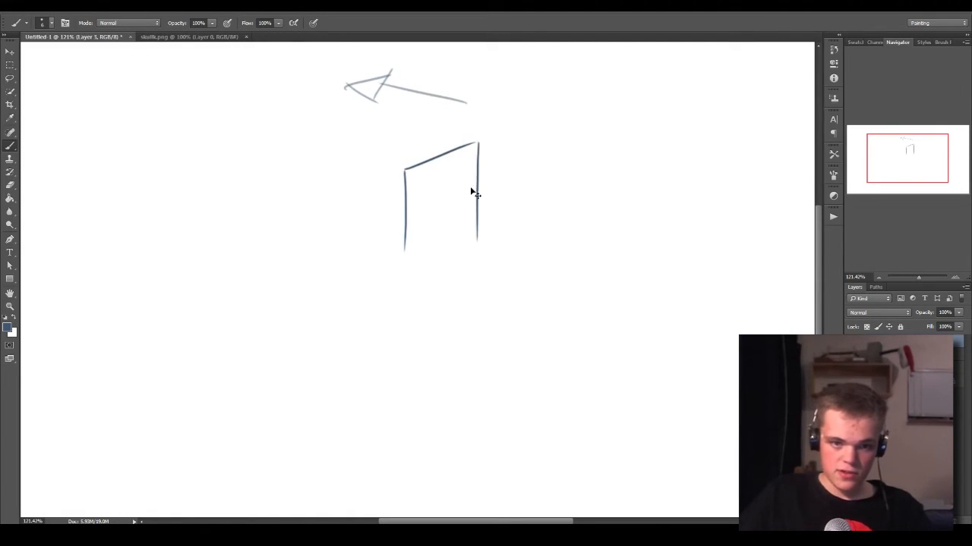
Step: Close the head box's left face with a taller vertical edge and a bottom edge sloping down to meet it
key("ctrl+z")
left_click_drag(478, 142, 478, 239)
key("ctrl+z")
left_click_drag(475, 143, 475, 262)
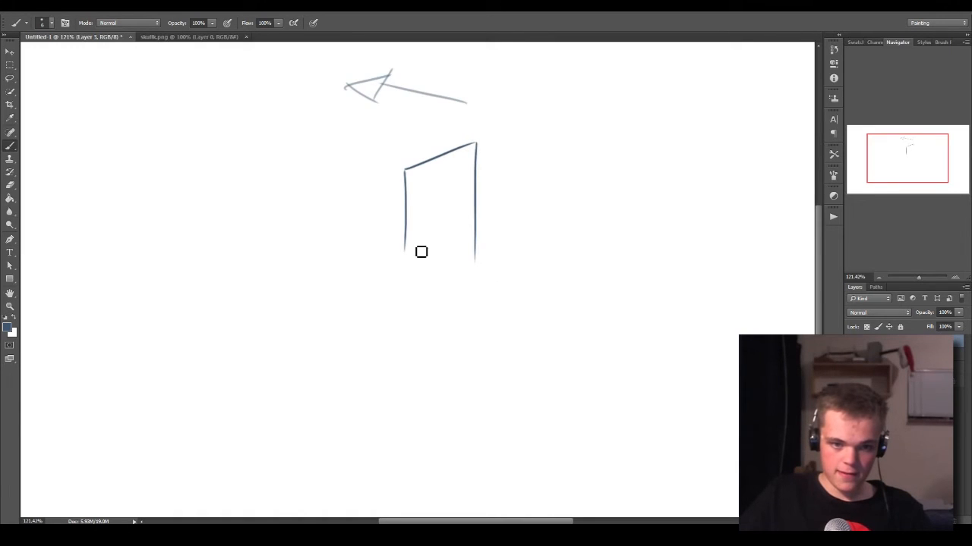
mouse_move(404, 243)
left_mouse_down()
mouse_move(449, 272)
mouse_move(470, 266)
left_mouse_up()
key("ctrl+z")
key("ctrl+z")
left_click_drag(403, 245, 475, 266)
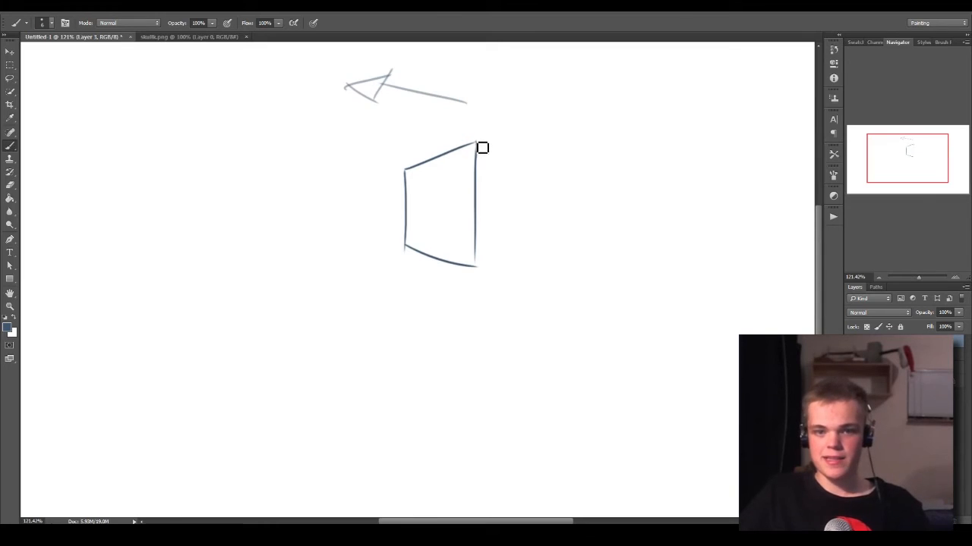
Step: Add the head box's right face with slightly converging top and bottom edges and a vertical edge closing them
left_click_drag(477, 142, 546, 149)
left_click_drag(473, 265, 543, 259)
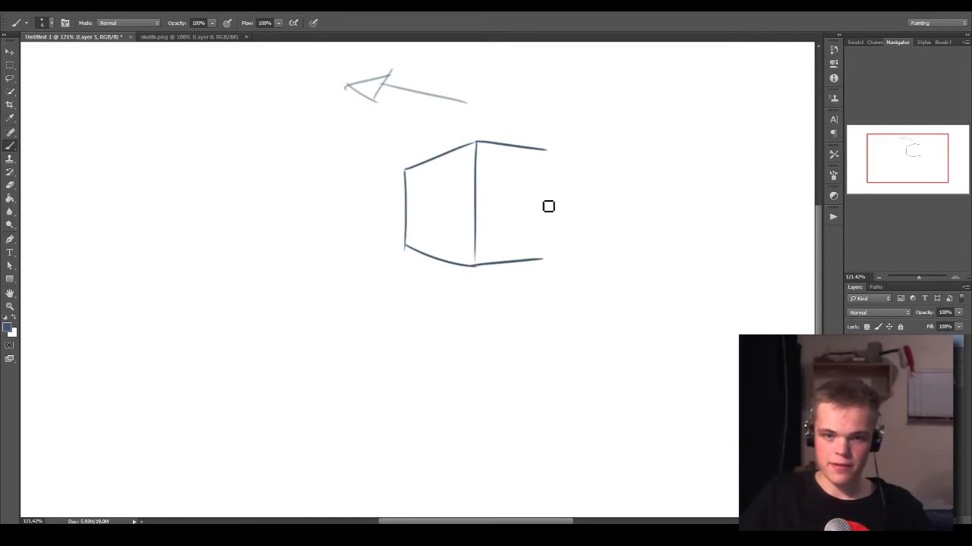
key("ctrl+z")
left_click_drag(551, 167, 548, 255)
key("ctrl+z")
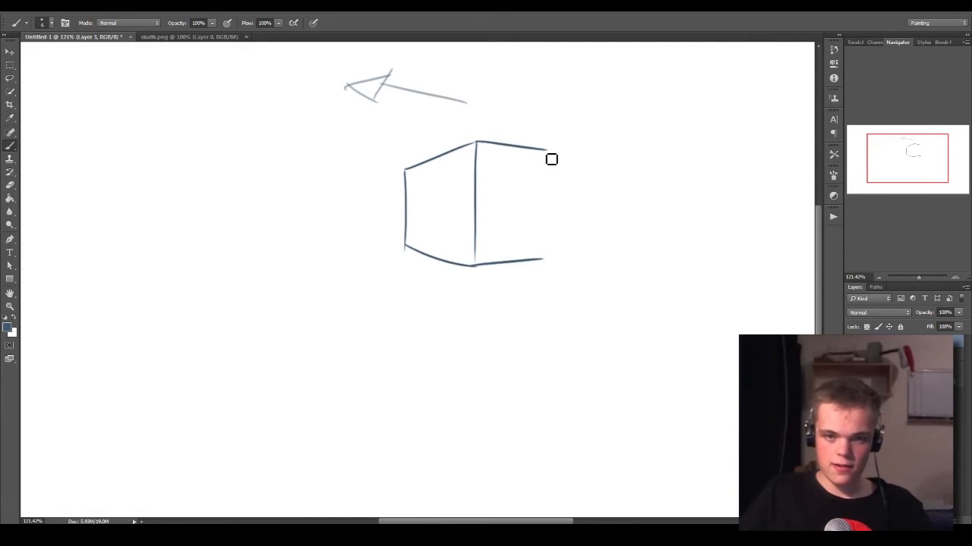
left_click_drag(551, 158, 548, 264)
Step: Erase the head box's far left edge and redraw it closer to the middle edge to narrow the left face
key("e")
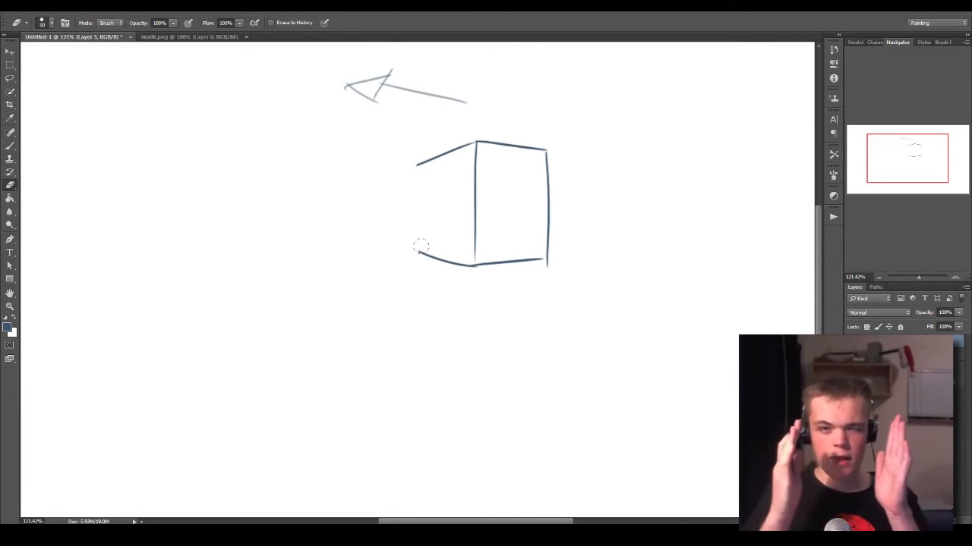
key("b")
left_click_drag(418, 157, 419, 266)
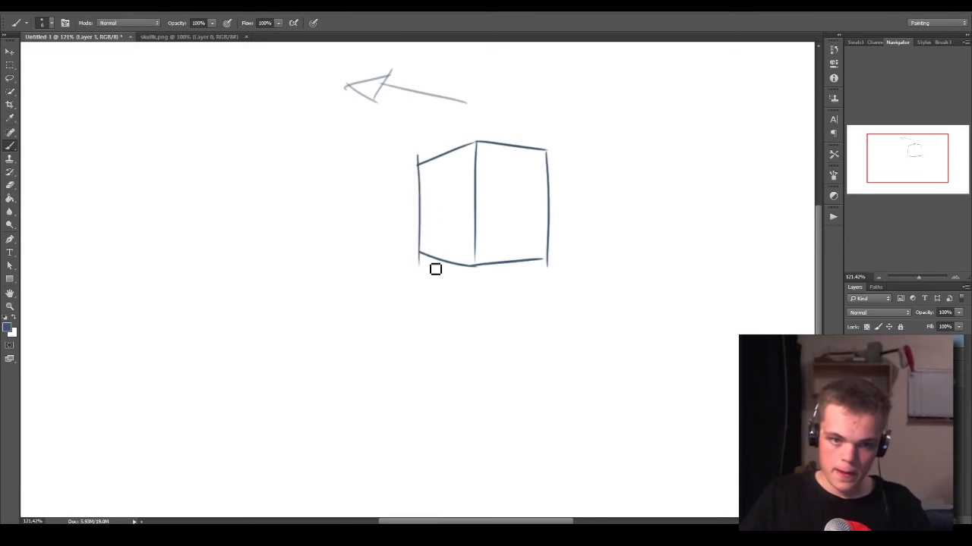
left_click_drag(424, 168, 424, 253)
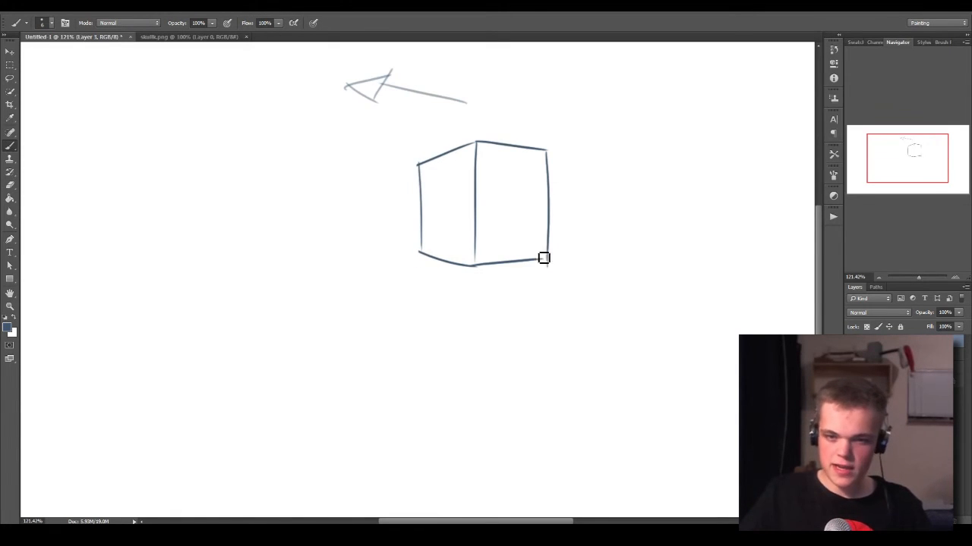
Step: Switch to Minecraft Skin Viewer, rotate the character to a three-quarter view as reference, and return to the Photoshop drawing
left_click(343, 535)
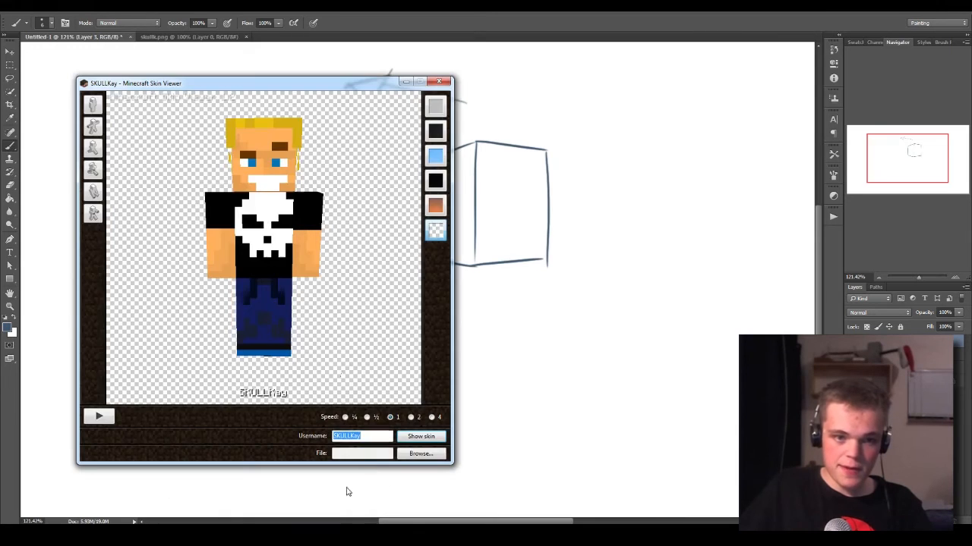
left_click_drag(330, 165, 218, 166)
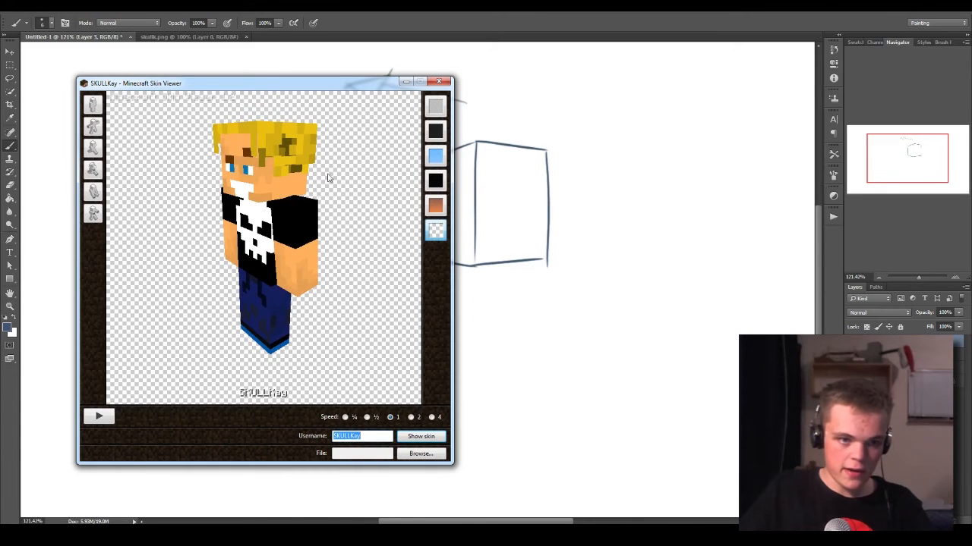
left_click_drag(351, 184, 334, 181)
left_click(406, 81)
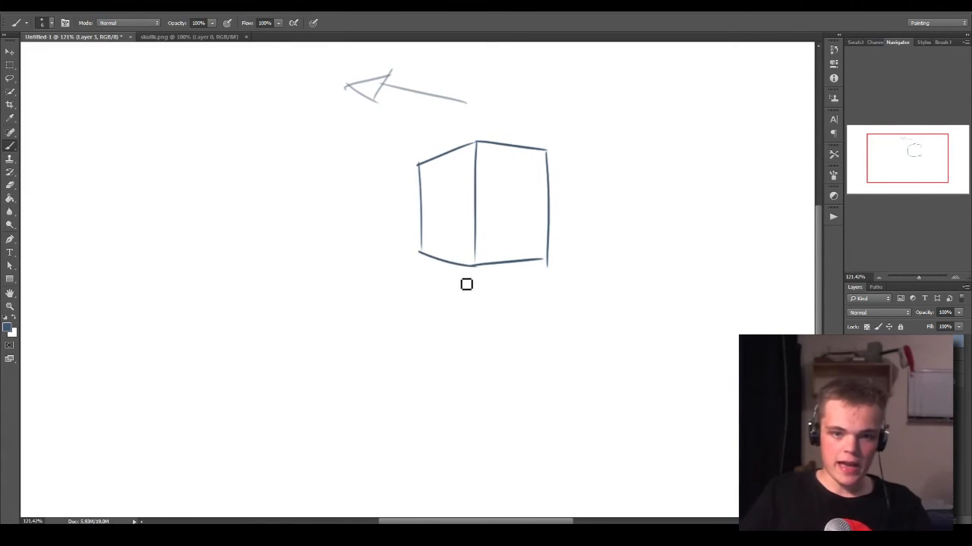
Step: Check the body below the head on the character in Minecraft Skin Viewer, and return to the Photoshop drawing
key("h")
left_click_drag(475, 279, 451, 205)
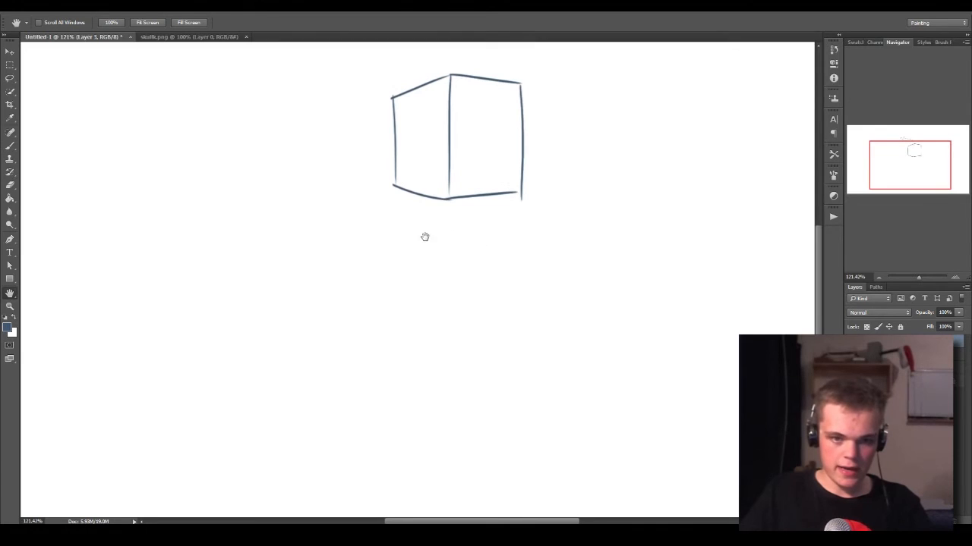
key("b")
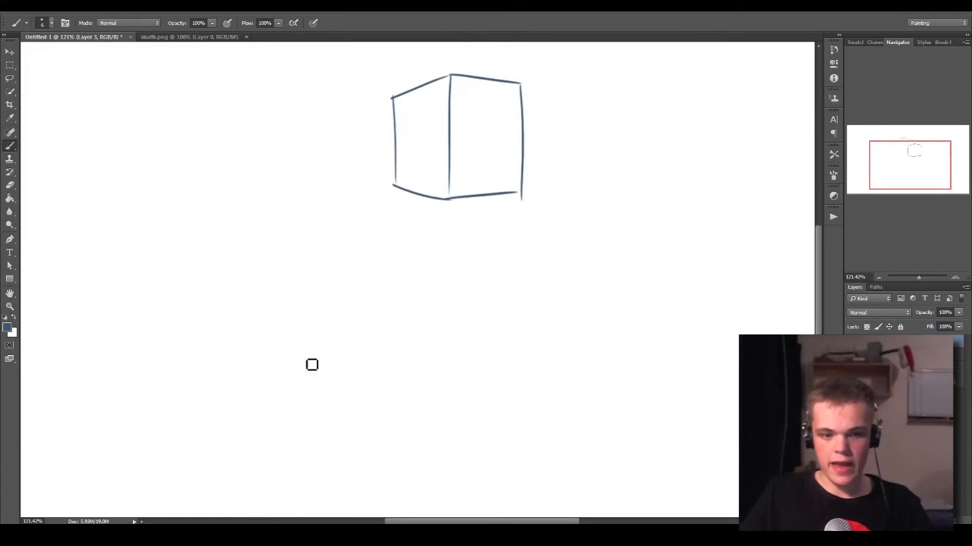
key("alt+Tab")
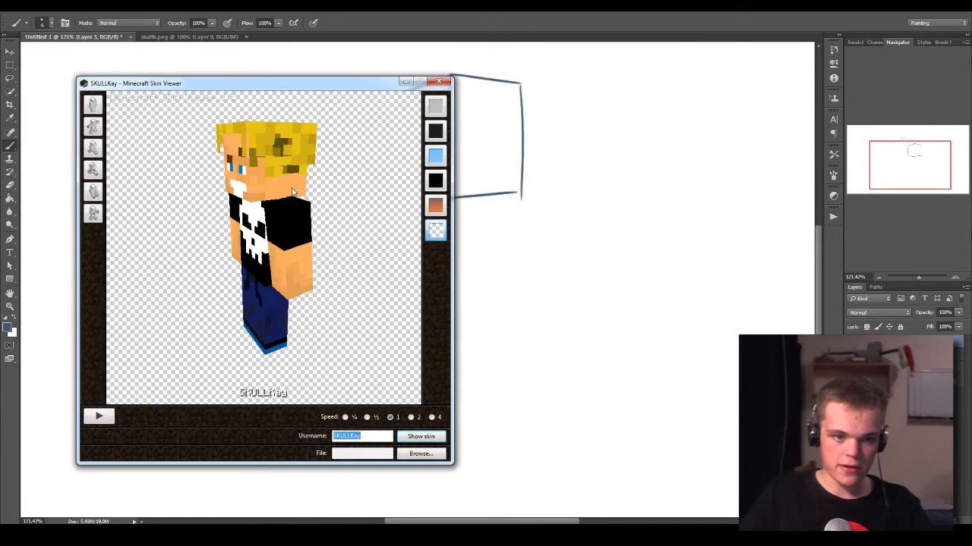
left_click(405, 82)
Step: Draw the torso box below the head with three vertical edges and two bottom edges meeting at the middle edge
mouse_move(460, 199)
left_mouse_down()
mouse_move(459, 279)
mouse_move(458, 306)
left_mouse_up()
left_click_drag(460, 232, 457, 341)
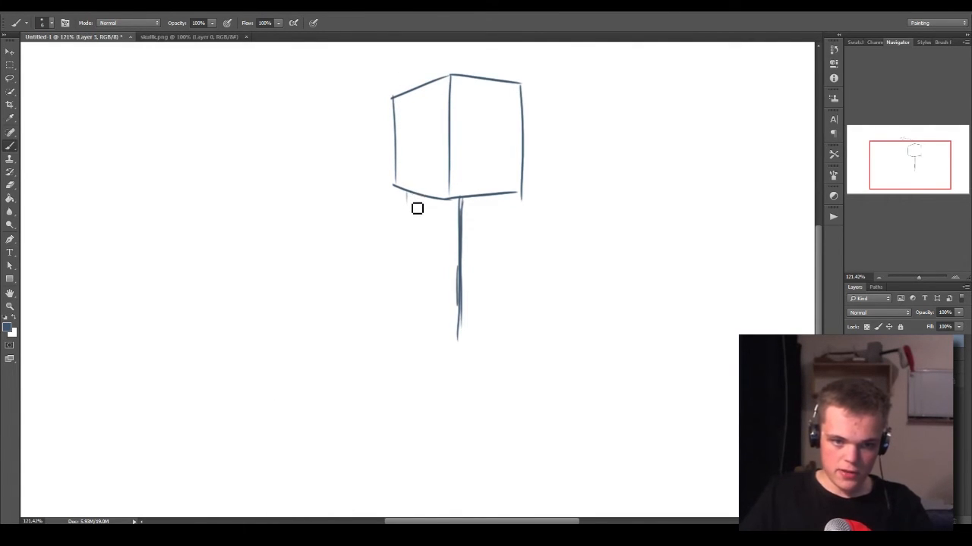
left_click_drag(416, 205, 419, 310)
left_click_drag(414, 231, 413, 337)
left_click_drag(514, 199, 511, 238)
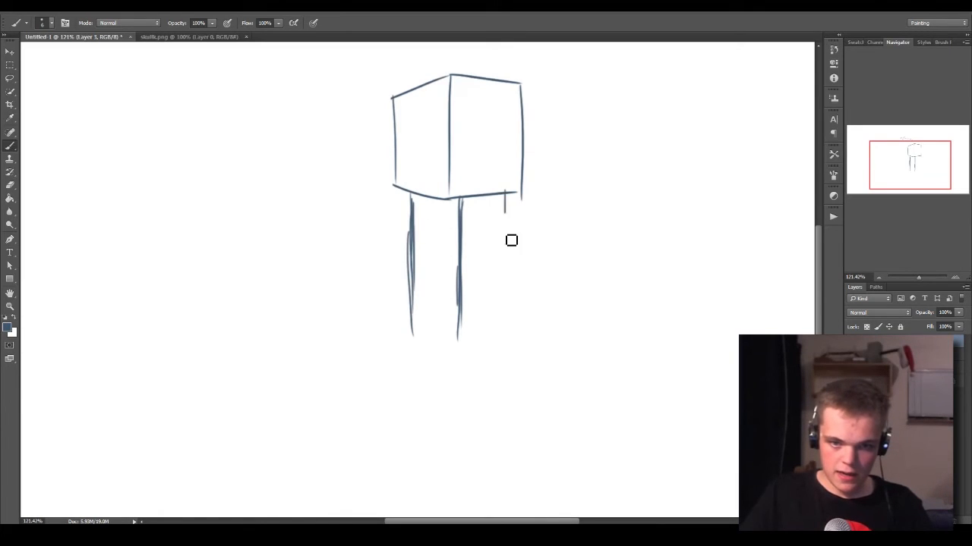
left_click_drag(511, 199, 512, 313)
left_click_drag(507, 232, 507, 334)
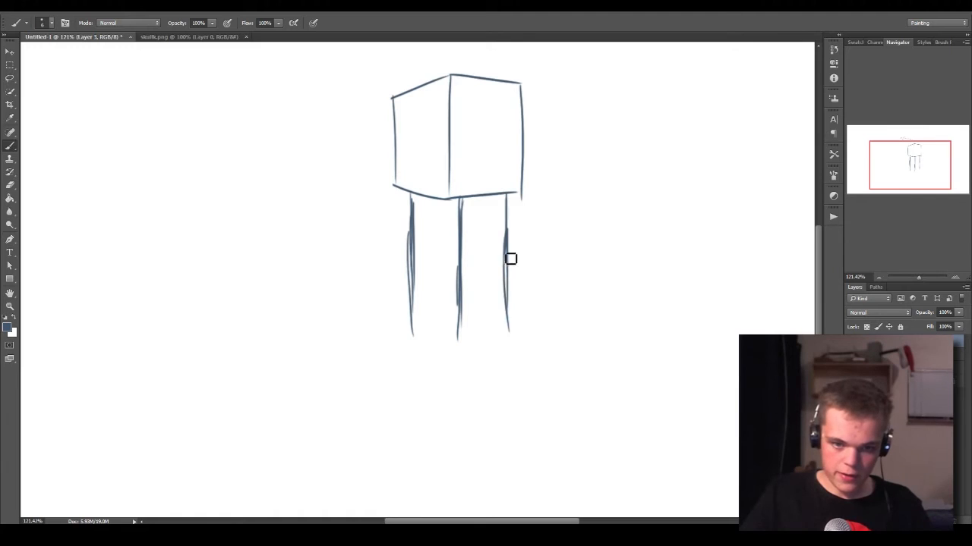
mouse_move(507, 255)
left_mouse_down()
mouse_move(502, 322)
mouse_move(473, 345)
mouse_move(513, 340)
mouse_move(462, 340)
left_mouse_up()
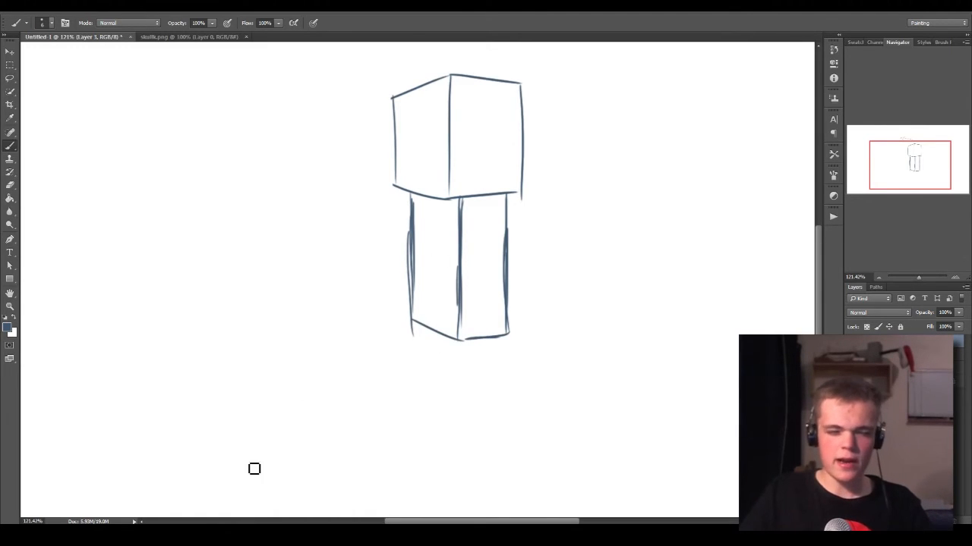
Step: Switch to Minecraft Skin Viewer, rotate the running character to study its arm pose, and return to the Photoshop drawing
key("alt+Tab")
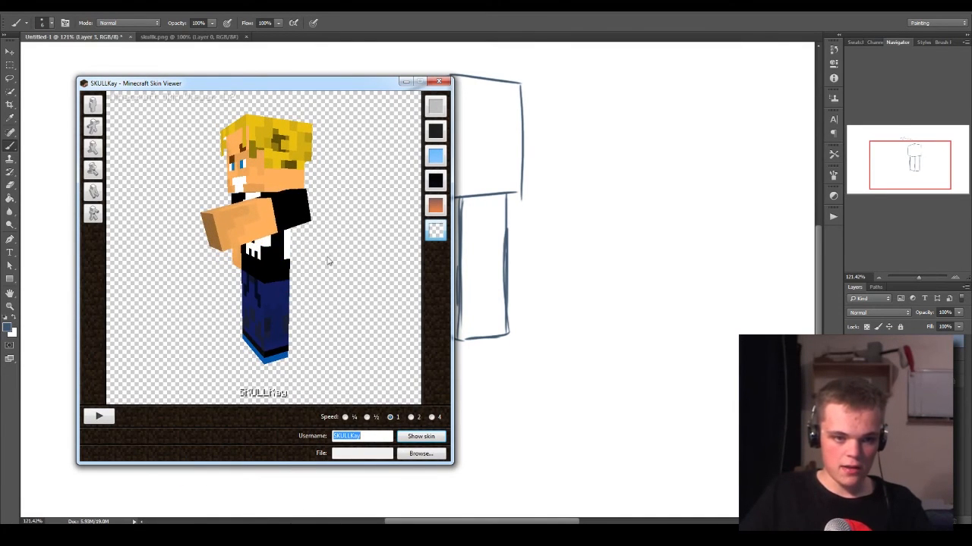
left_click_drag(328, 262, 223, 262)
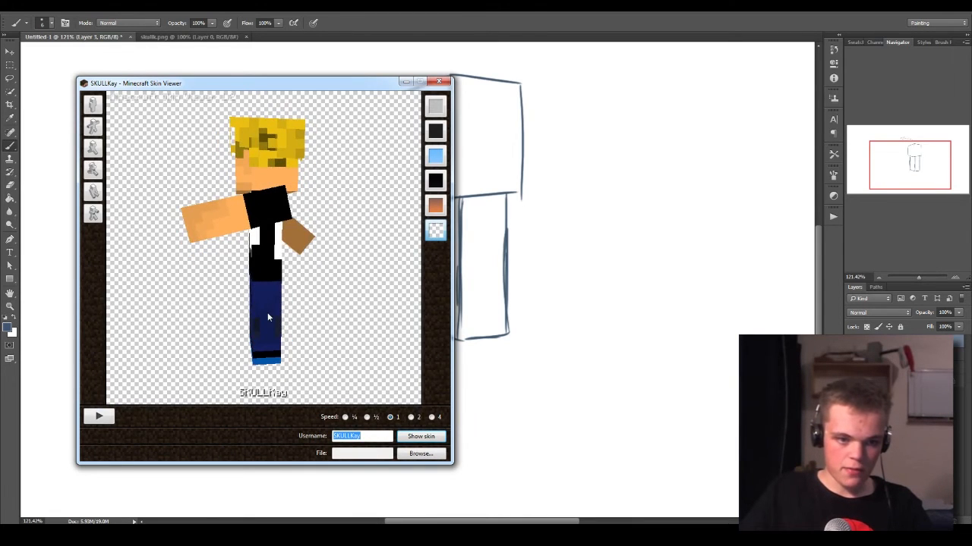
left_click_drag(310, 299, 338, 267)
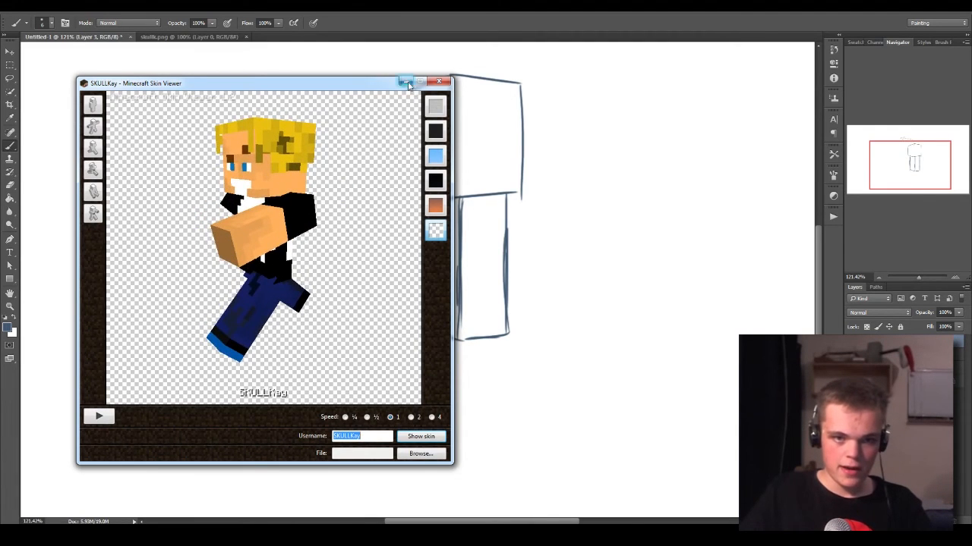
left_click(406, 82)
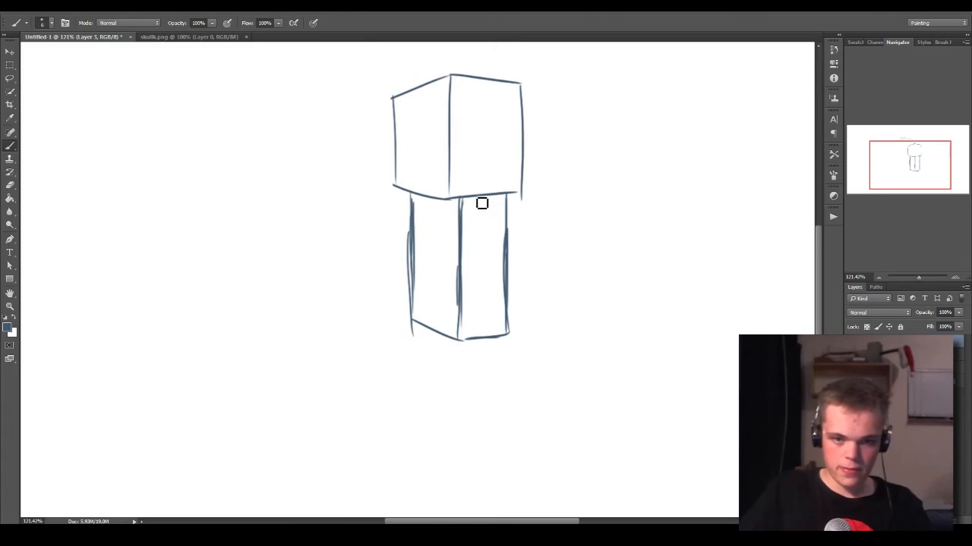
Step: Try to sketch the near arm as a curved shape reaching forward from the shoulder across the torso
left_click_drag(347, 207, 404, 235)
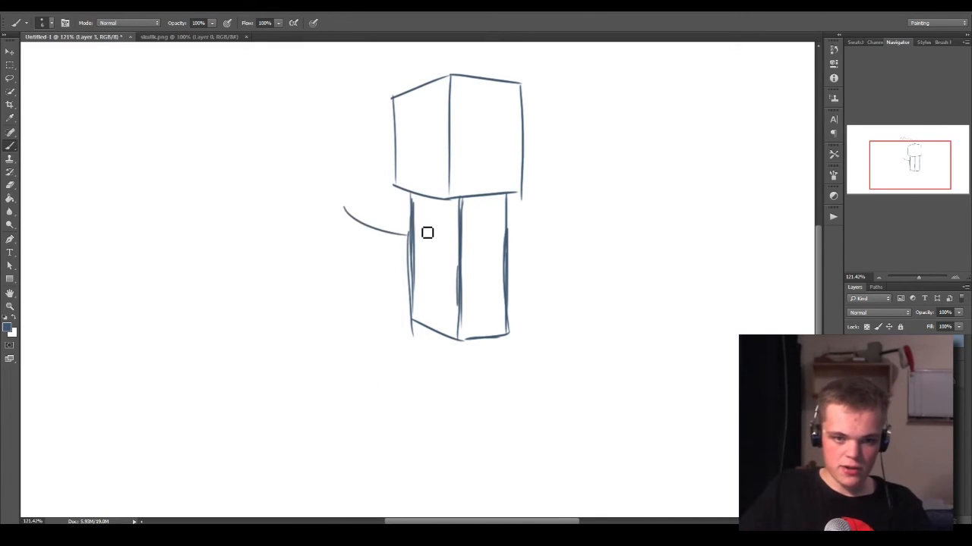
key("ctrl+z")
mouse_move(474, 203)
left_mouse_down()
mouse_move(342, 238)
mouse_move(410, 247)
left_mouse_up()
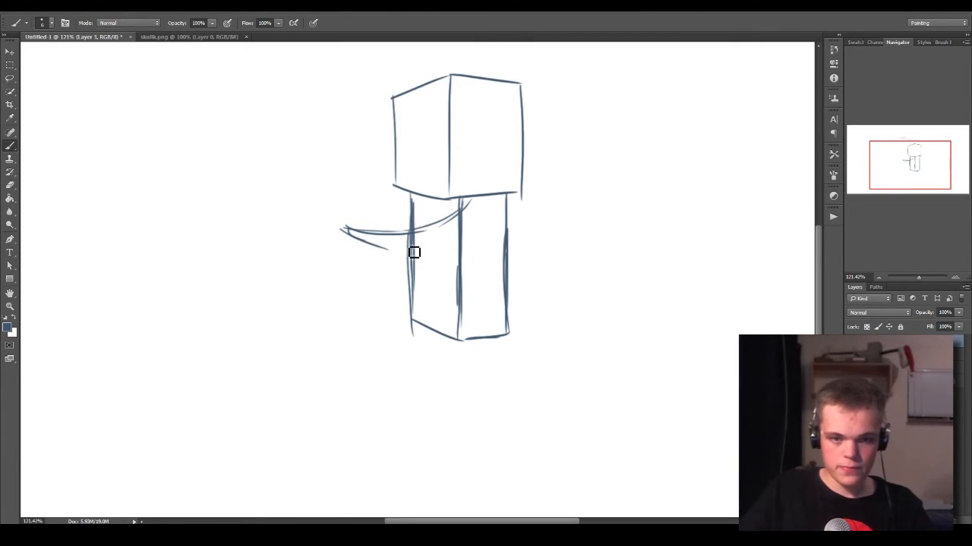
mouse_move(482, 215)
left_mouse_down()
mouse_move(458, 239)
mouse_move(491, 207)
mouse_move(404, 255)
left_mouse_up()
left_click_drag(480, 206, 517, 195)
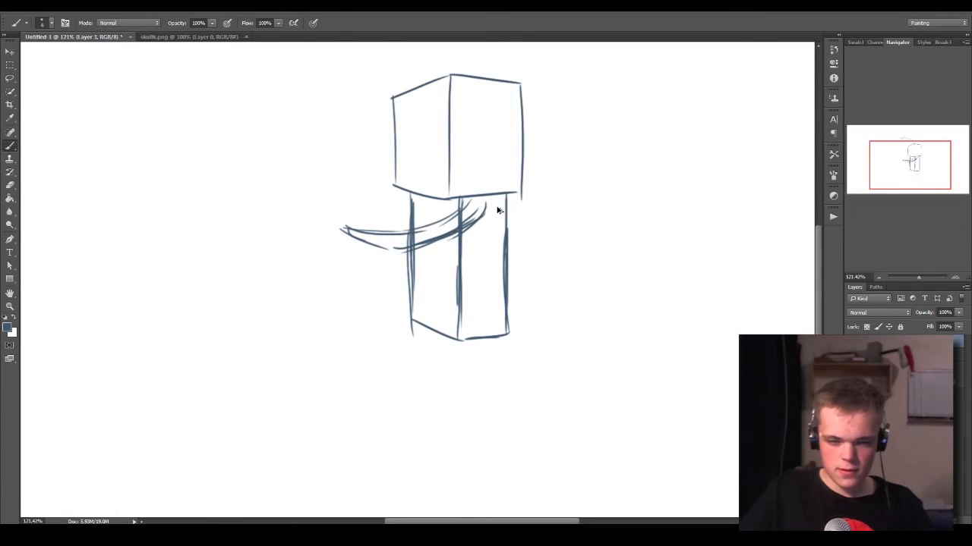
Step: Undo all the arm strokes back to the plain head and torso boxes
key("ctrl+alt+z")
key("ctrl+alt+z")
key("ctrl+alt+z")
key("ctrl+alt+z")
key("ctrl+alt+z")
key("ctrl+alt+z")
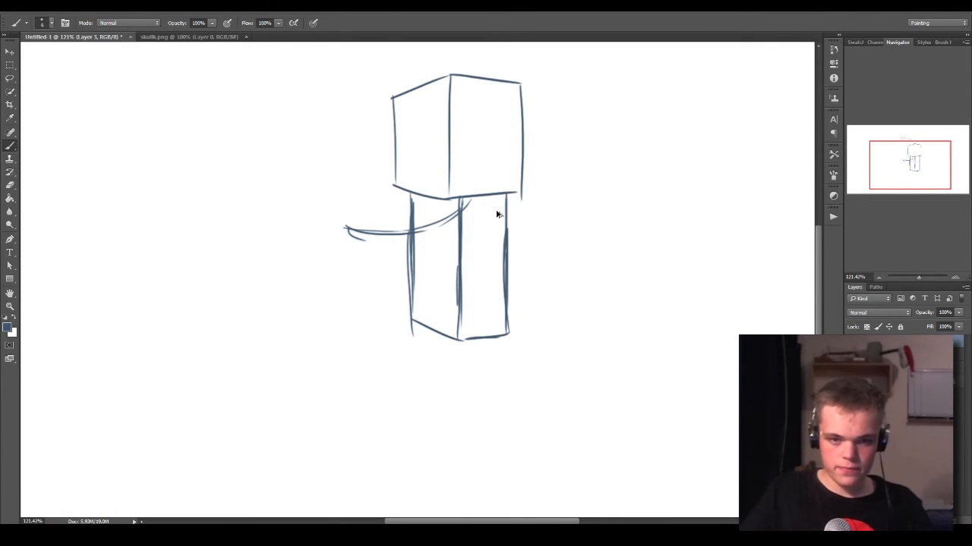
key("ctrl+alt+z")
key("ctrl+alt+z")
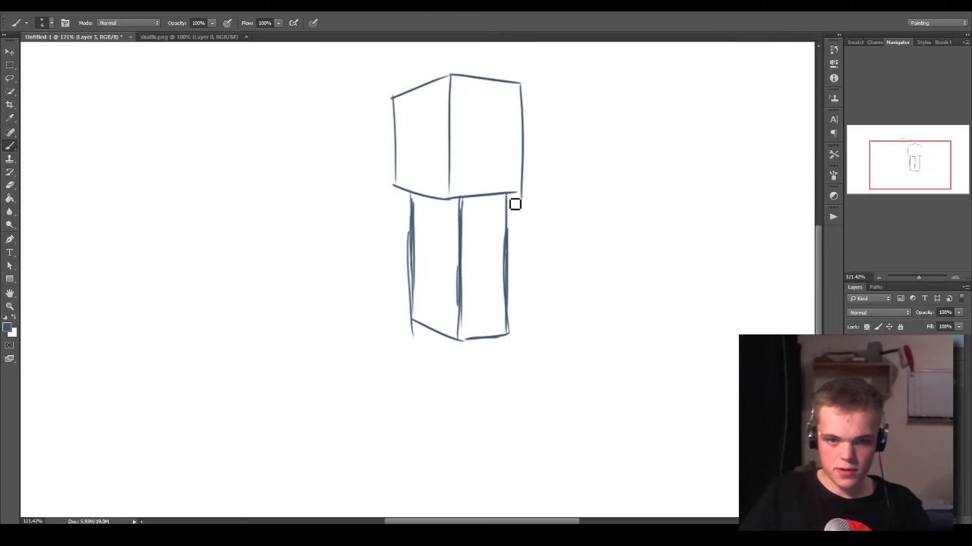
Step: Sketch the near arm with a vertical shoulder edge and long curved edges sweeping forward across the torso
left_click_drag(520, 194, 520, 236)
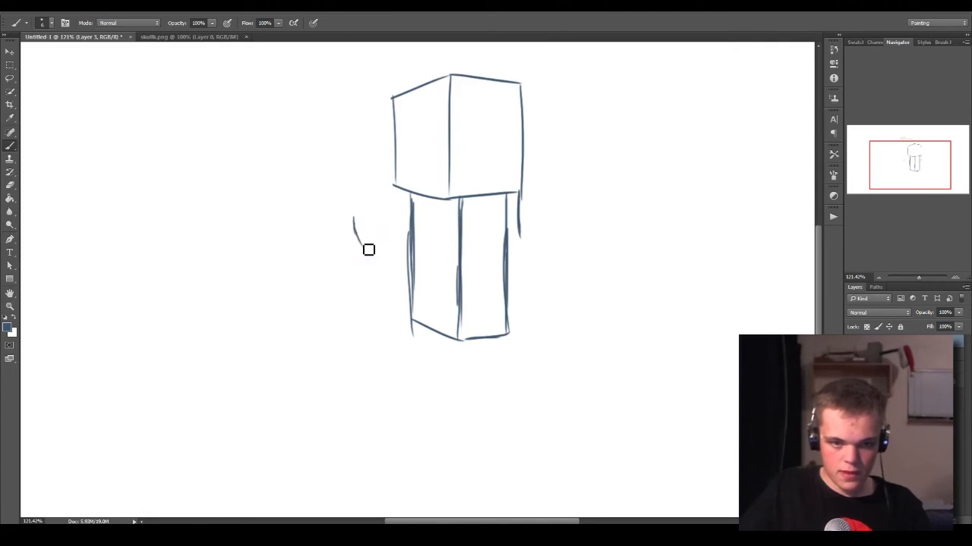
mouse_move(368, 250)
left_mouse_down()
mouse_move(514, 239)
mouse_move(466, 244)
left_mouse_up()
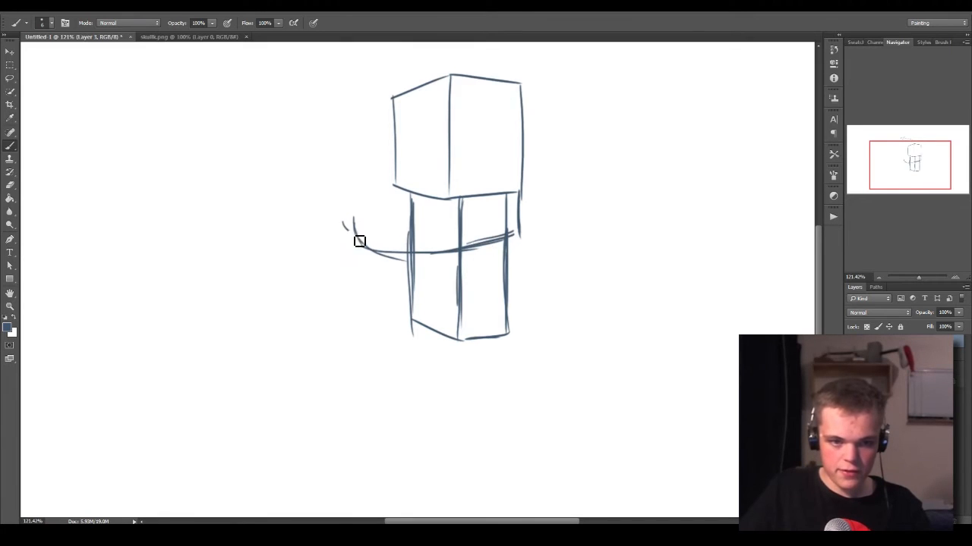
mouse_move(334, 228)
left_mouse_down()
mouse_move(455, 259)
mouse_move(410, 251)
mouse_move(448, 257)
left_mouse_up()
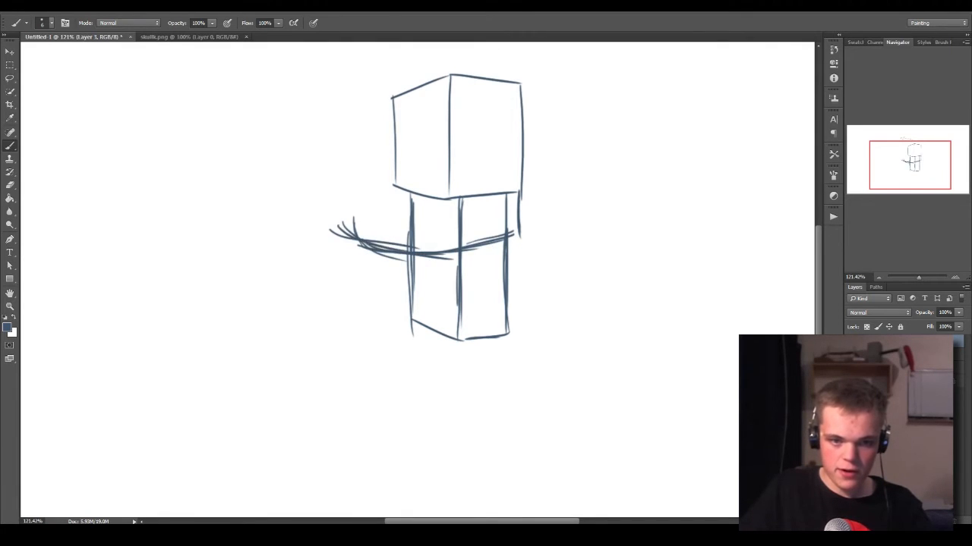
mouse_move(340, 234)
left_mouse_down()
mouse_move(377, 205)
mouse_move(449, 223)
mouse_move(495, 198)
mouse_move(468, 218)
mouse_move(528, 198)
mouse_move(507, 213)
mouse_move(538, 231)
left_mouse_up()
Step: Close the front of the near arm with an angled end face and inner corner line, and slant its rear shoulder edge
key("z")
mouse_move(377, 225)
left_mouse_down()
mouse_move(387, 228)
mouse_move(397, 209)
mouse_move(384, 202)
left_mouse_up()
key("b")
left_click_drag(340, 241, 354, 251)
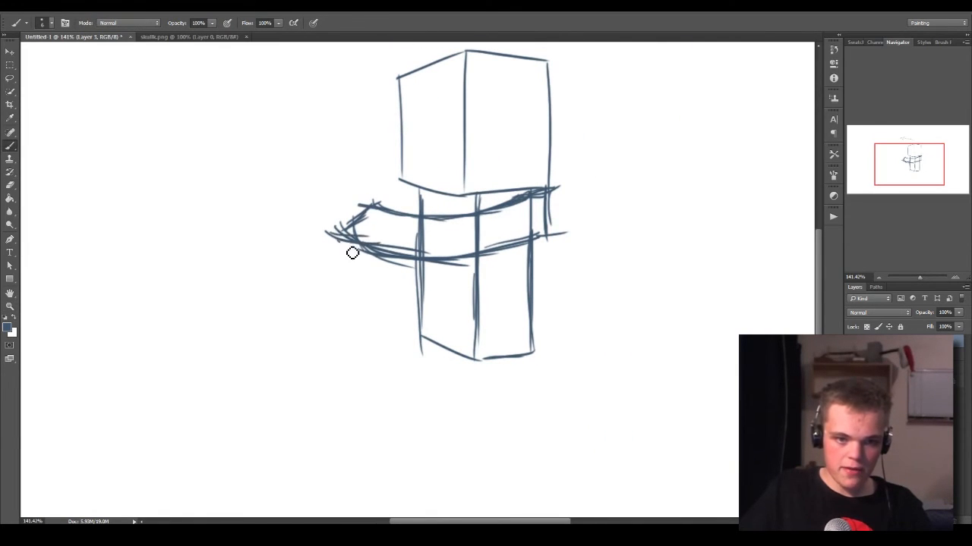
left_click_drag(390, 218, 381, 241)
left_click_drag(372, 202, 342, 242)
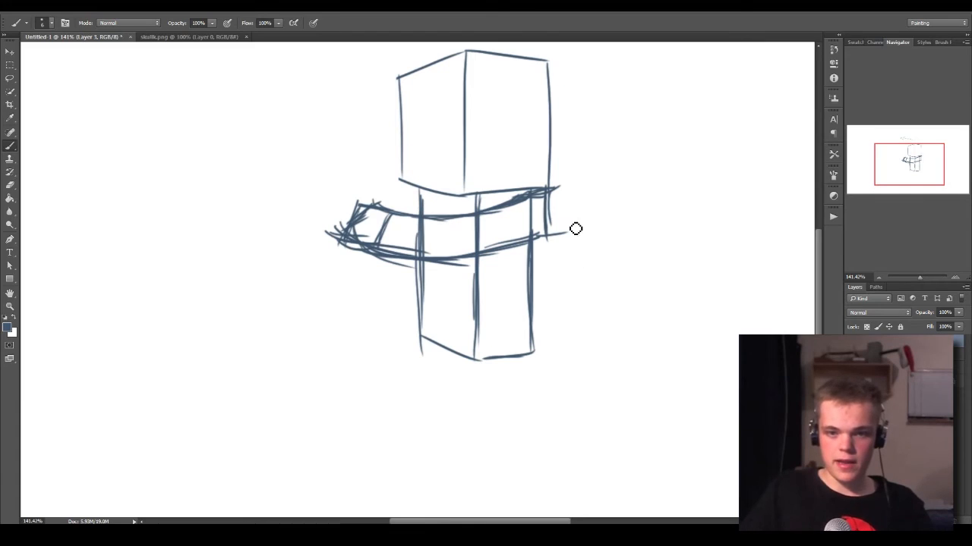
left_click_drag(550, 191, 562, 226)
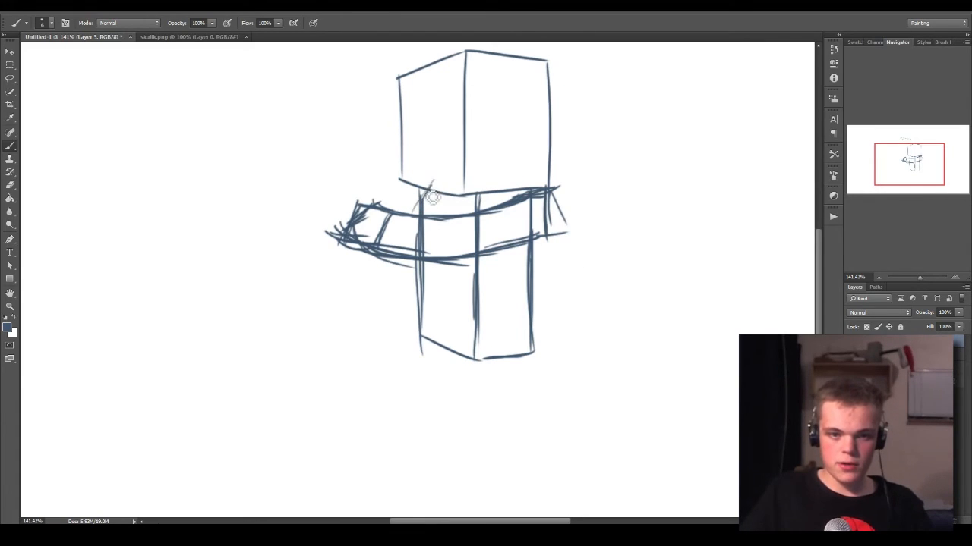
Step: Sketch the far arm swinging back behind the torso, with upper and lower edges, a closed end and a short line across it near the shoulder
mouse_move(439, 182)
left_mouse_down()
mouse_move(507, 197)
mouse_move(559, 240)
mouse_move(574, 272)
left_mouse_up()
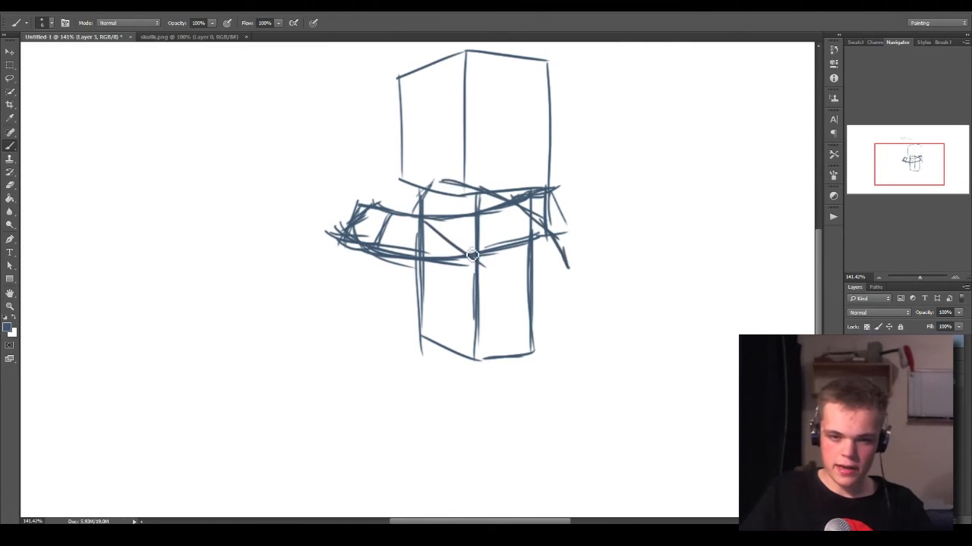
mouse_move(419, 212)
left_mouse_down()
mouse_move(529, 263)
mouse_move(519, 257)
mouse_move(543, 301)
left_mouse_up()
left_click_drag(569, 271, 545, 293)
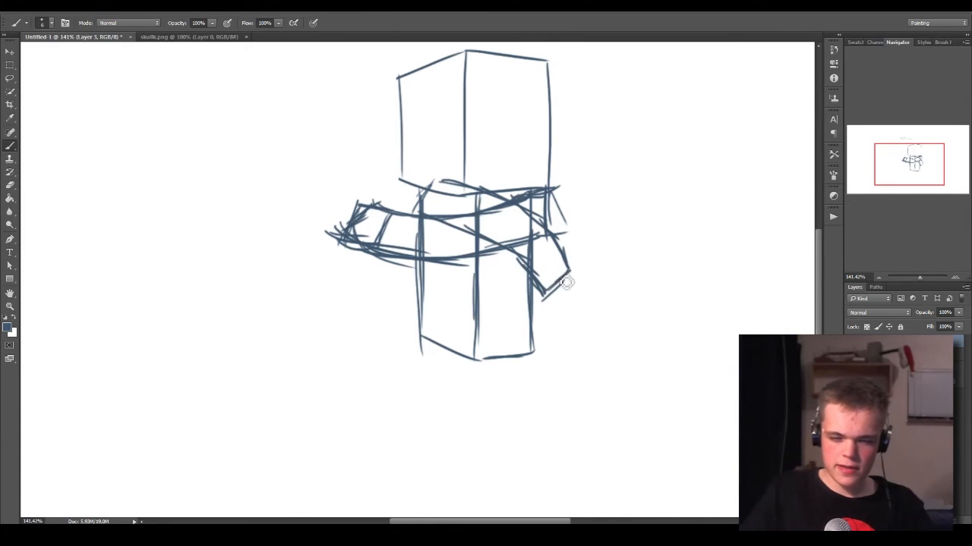
left_click_drag(440, 215, 466, 189)
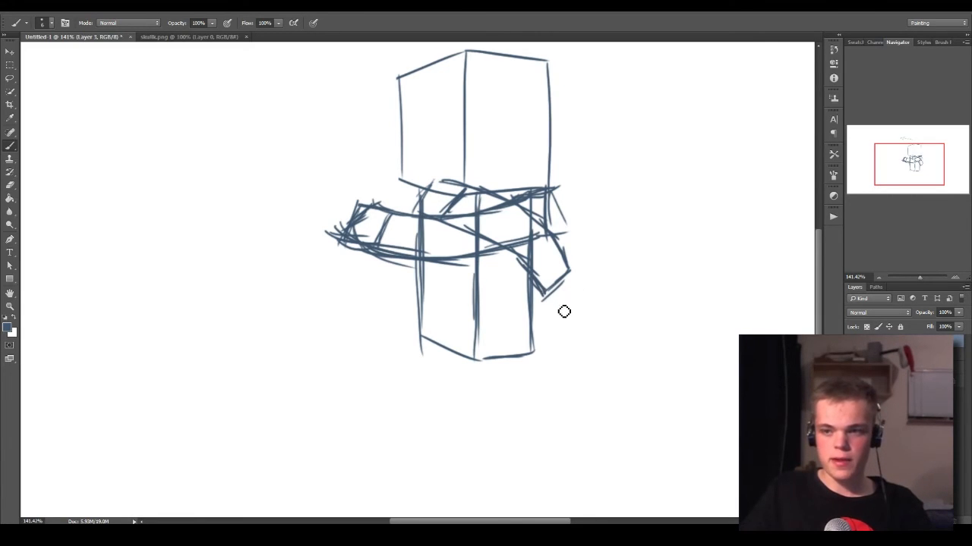
Step: Check the running pose in Minecraft Skin Viewer and, back in Photoshop, try a forward leg stroke below the torso
key("alt+Tab")
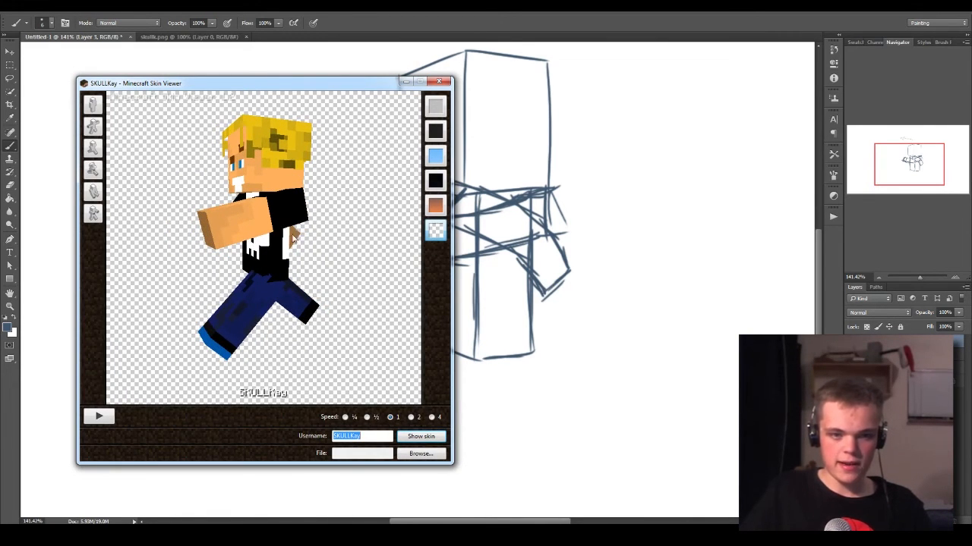
left_click(407, 86)
key("space")
mouse_move(612, 293)
left_mouse_down()
mouse_move(551, 322)
mouse_move(576, 217)
left_mouse_up()
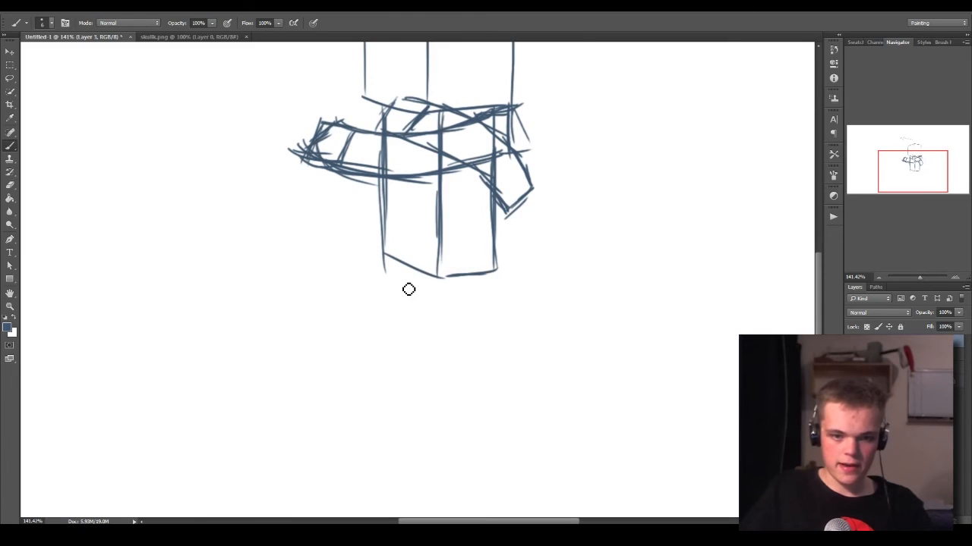
left_click_drag(410, 271, 369, 331)
key("ctrl+z")
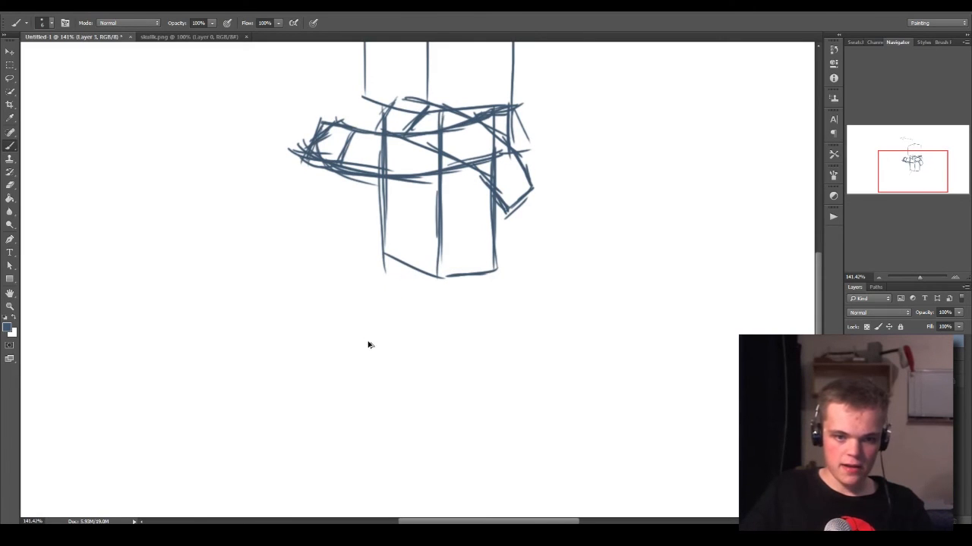
Step: Rotate the running character in Minecraft Skin Viewer to study the legs from several angles, and return to the Photoshop drawing
key("alt+Tab")
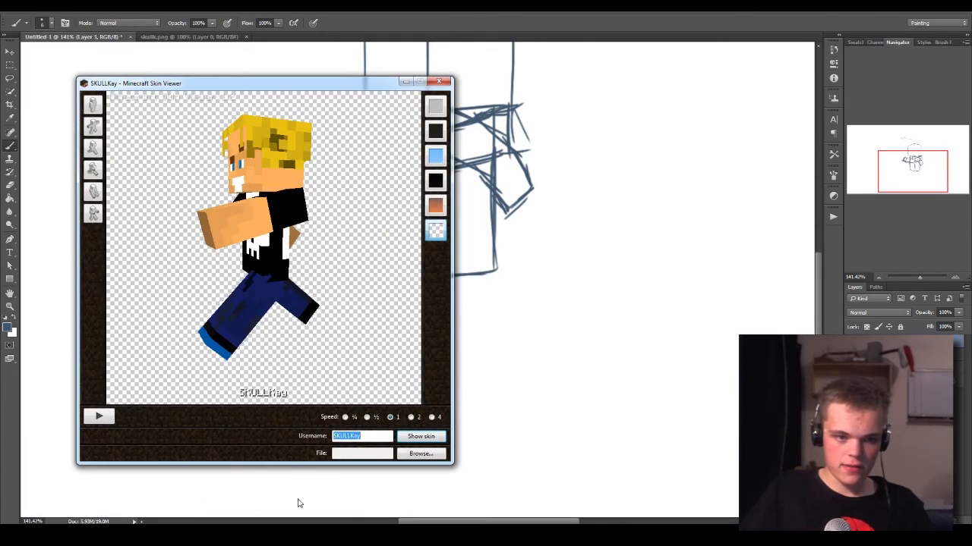
left_click_drag(351, 321, 407, 321)
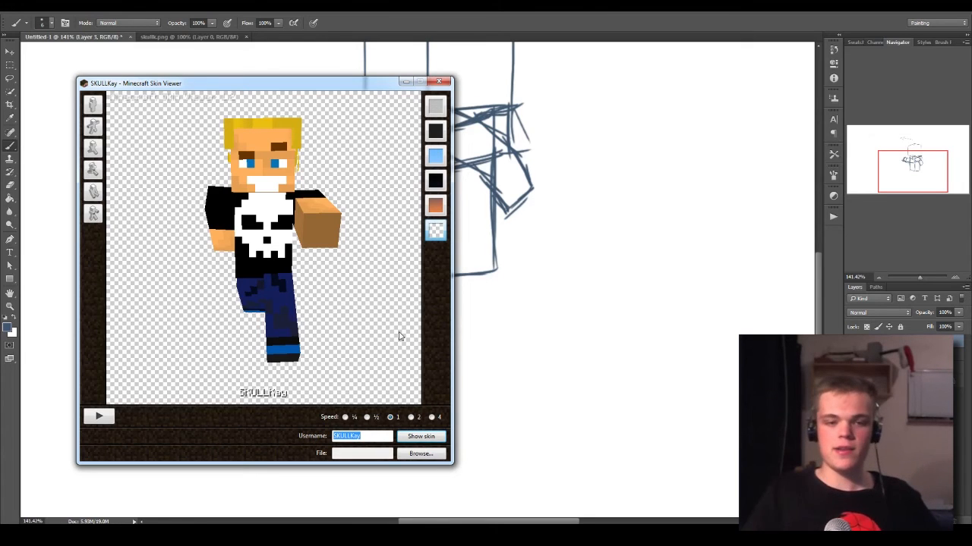
left_click_drag(362, 285, 281, 199)
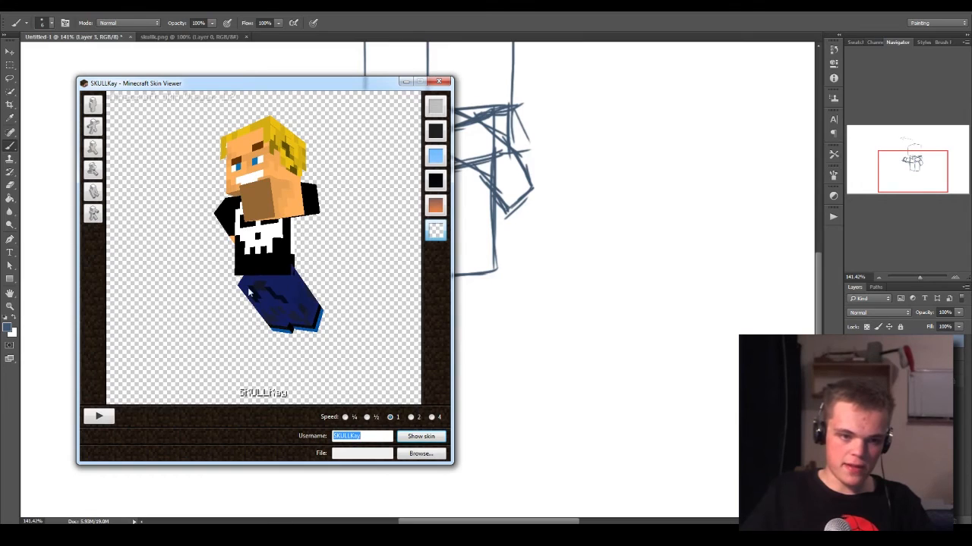
left_click_drag(348, 227, 372, 76)
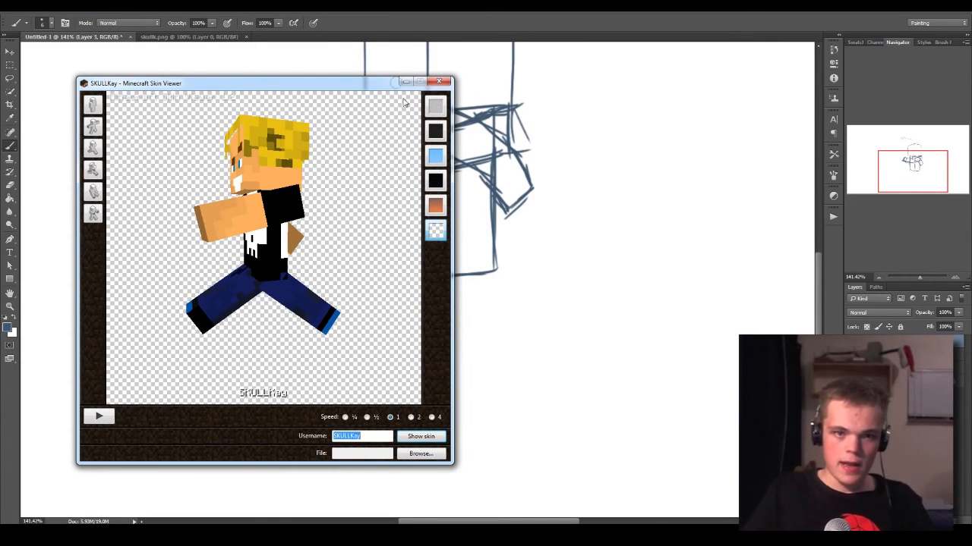
left_click(406, 81)
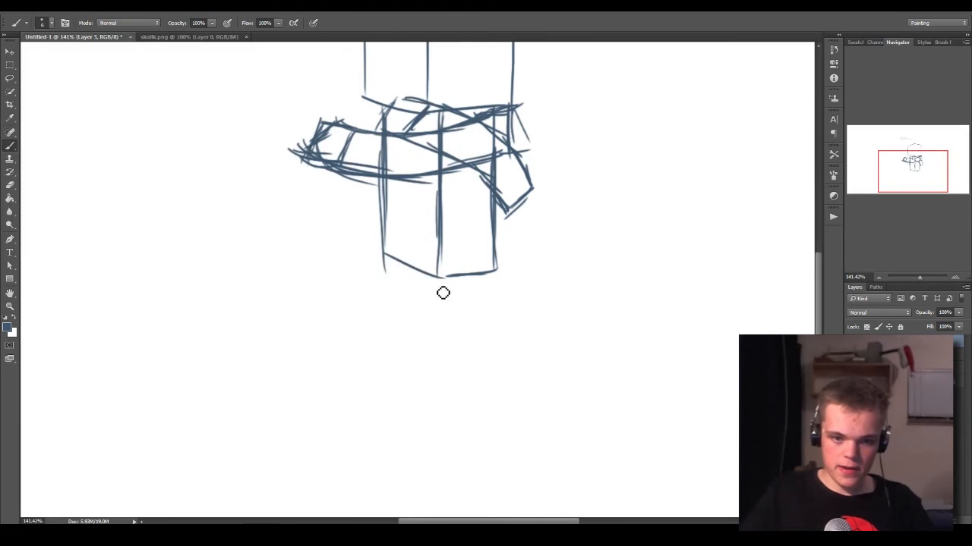
Step: Sketch the trailing leg bending back at the knee below the torso, with front and rear edges and a closed foot end
left_click_drag(436, 287, 485, 265)
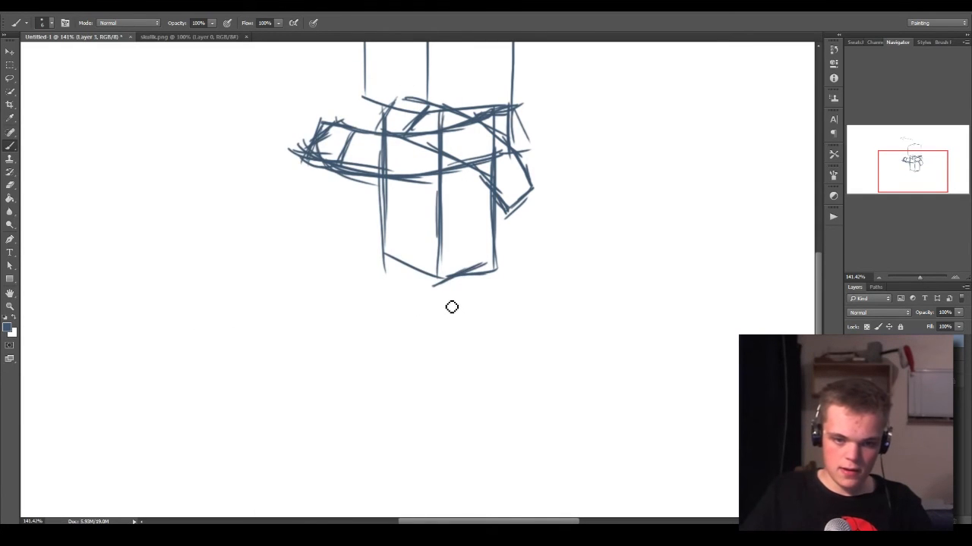
mouse_move(442, 293)
left_mouse_down()
mouse_move(479, 364)
mouse_move(582, 382)
left_mouse_up()
mouse_move(487, 271)
left_mouse_down()
mouse_move(507, 331)
mouse_move(579, 359)
left_mouse_up()
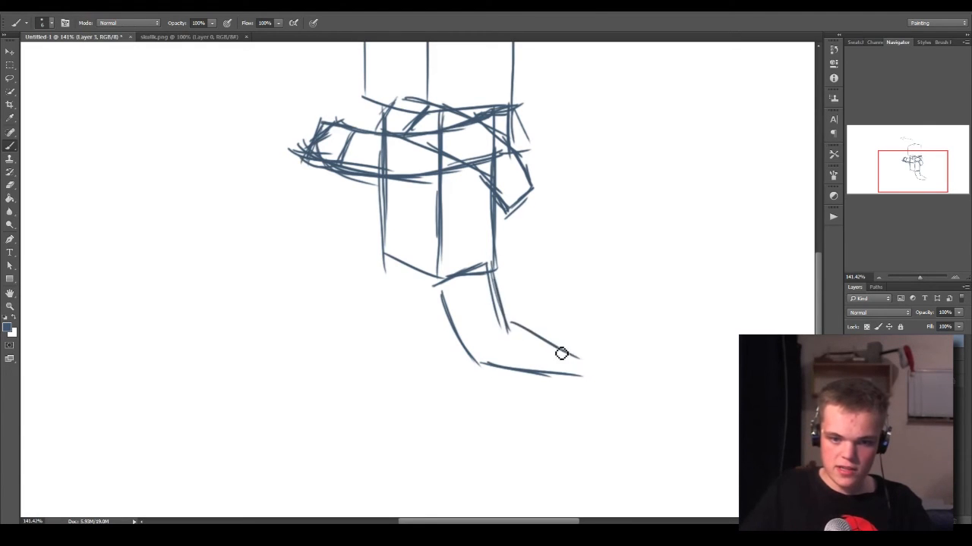
mouse_move(509, 319)
left_mouse_down()
mouse_move(587, 342)
mouse_move(593, 335)
mouse_move(580, 378)
left_mouse_up()
left_click_drag(589, 342, 581, 379)
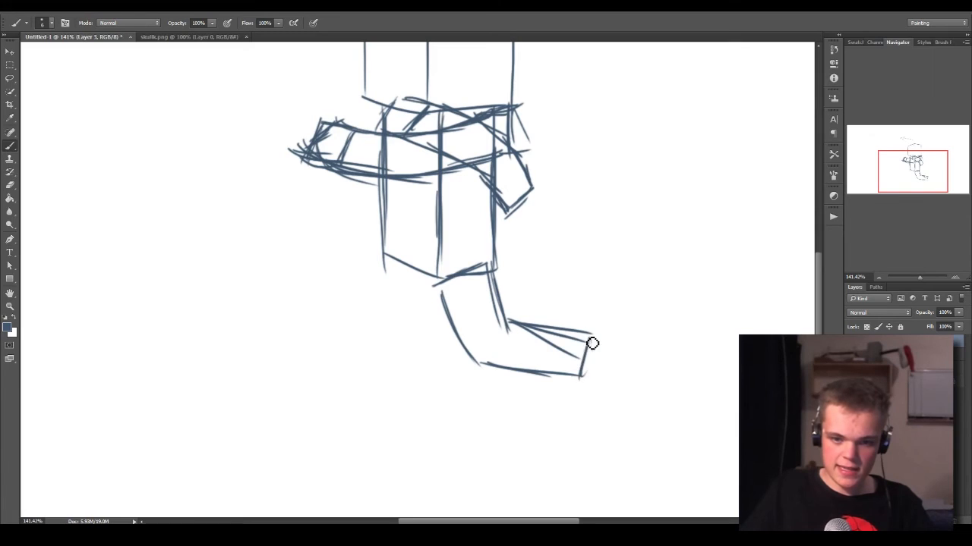
mouse_move(407, 251)
left_mouse_down()
mouse_move(305, 309)
mouse_move(304, 374)
left_mouse_up()
left_click_drag(334, 301, 310, 391)
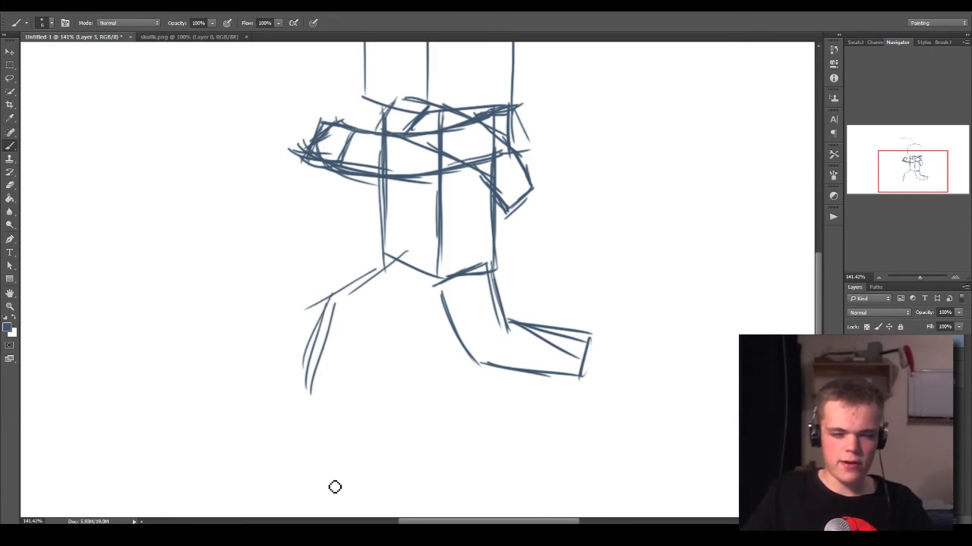
key("ctrl+alt+z")
key("ctrl+alt+z")
key("ctrl+alt+z")
key("ctrl+alt+z")
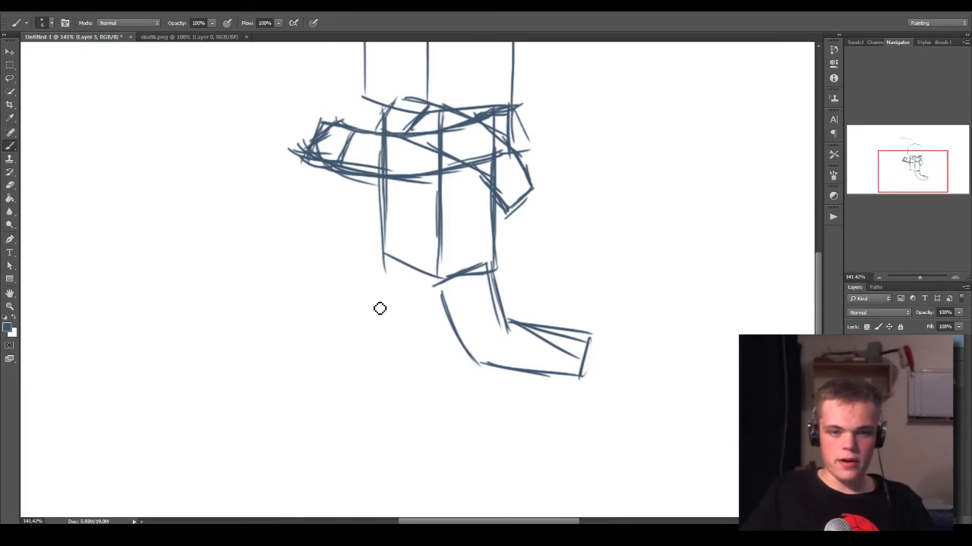
Step: Sketch the forward leg as a bent block, with a thigh, a lower leg showing two faces, a knee line and a closed foot
mouse_move(401, 238)
left_mouse_down()
mouse_move(312, 293)
mouse_move(306, 384)
left_mouse_up()
mouse_move(321, 298)
left_mouse_down()
mouse_move(314, 396)
mouse_move(348, 404)
left_mouse_up()
left_click_drag(361, 302, 348, 402)
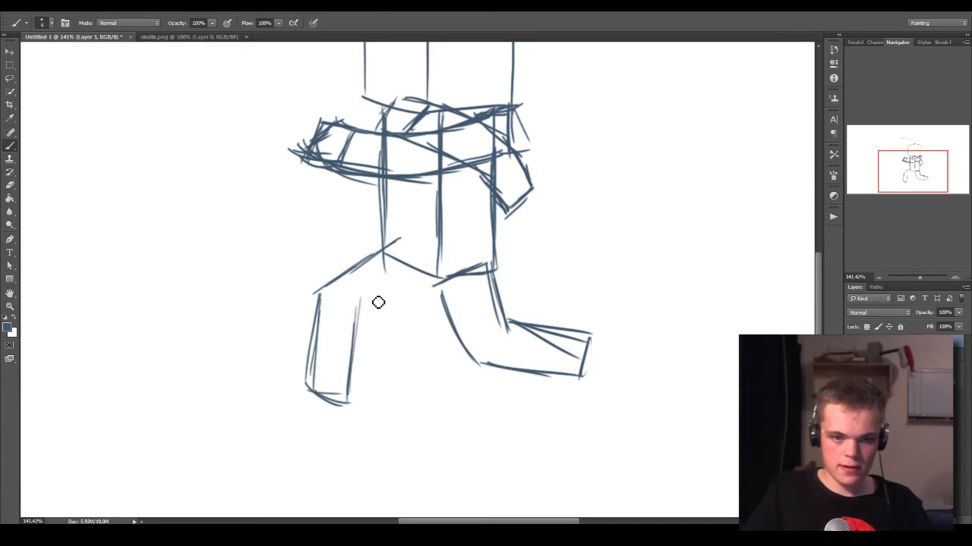
mouse_move(408, 267)
left_mouse_down()
mouse_move(369, 304)
mouse_move(381, 295)
left_mouse_up()
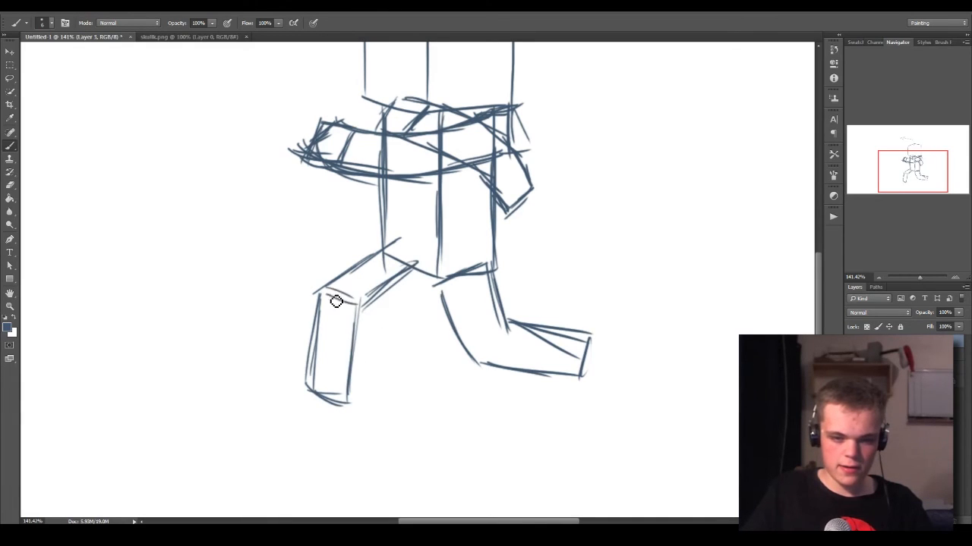
left_click_drag(347, 402, 391, 382)
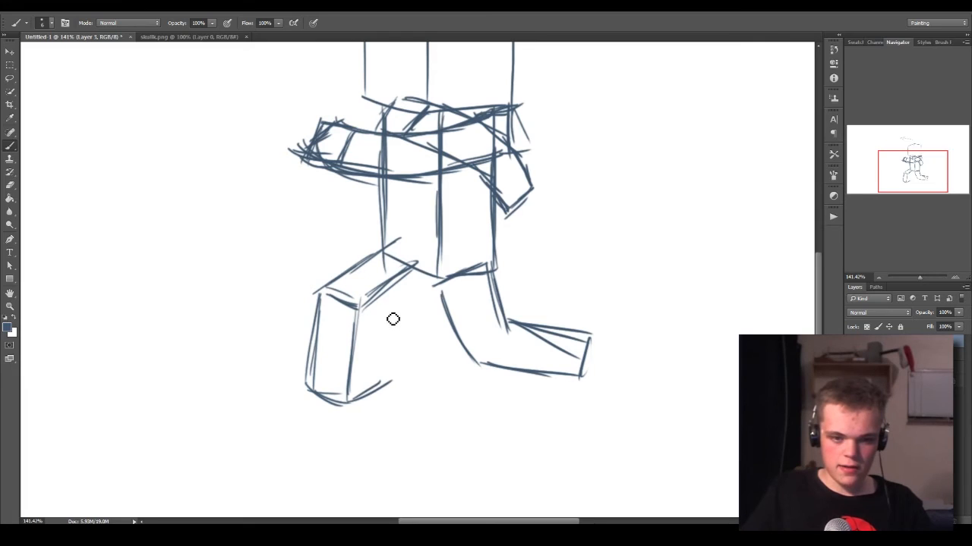
mouse_move(391, 319)
left_mouse_down()
mouse_move(384, 393)
mouse_move(385, 379)
left_mouse_up()
mouse_move(415, 303)
left_mouse_down()
mouse_move(389, 317)
mouse_move(438, 283)
left_mouse_up()
mouse_move(406, 299)
left_mouse_down()
mouse_move(427, 275)
mouse_move(396, 251)
mouse_move(382, 257)
left_mouse_up()
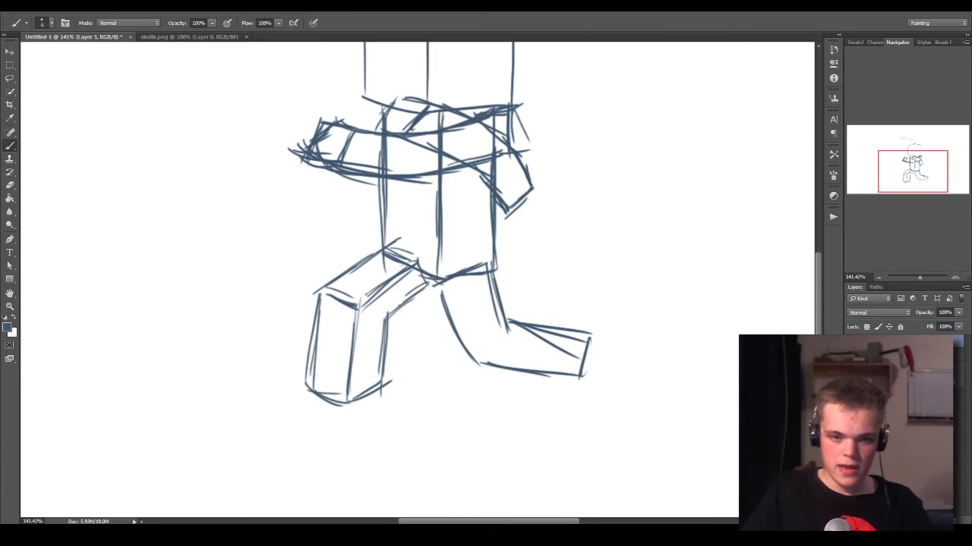
Step: Give the trailing leg depth with a curved front edge joining the hip to the knee, and tidy its hip line
left_click_drag(430, 281, 490, 267)
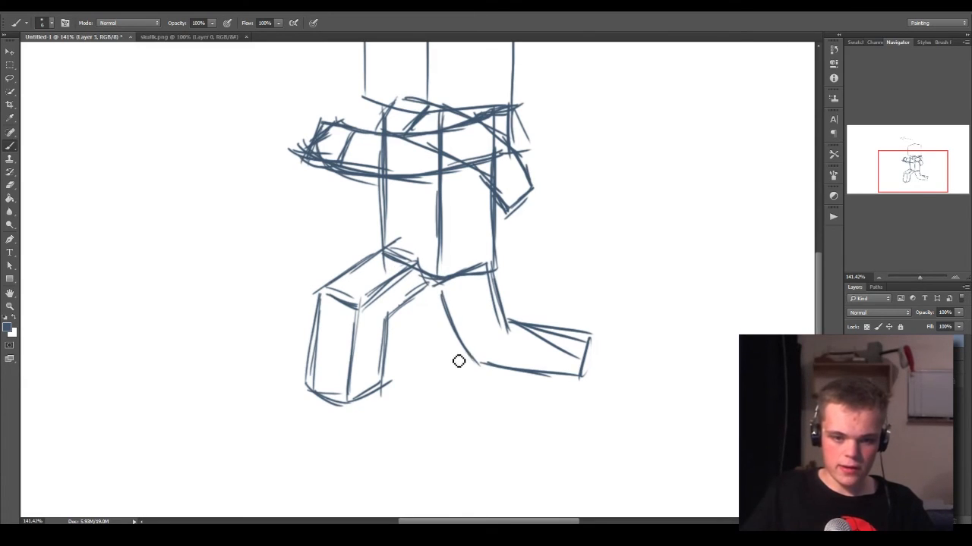
left_click_drag(446, 353, 477, 366)
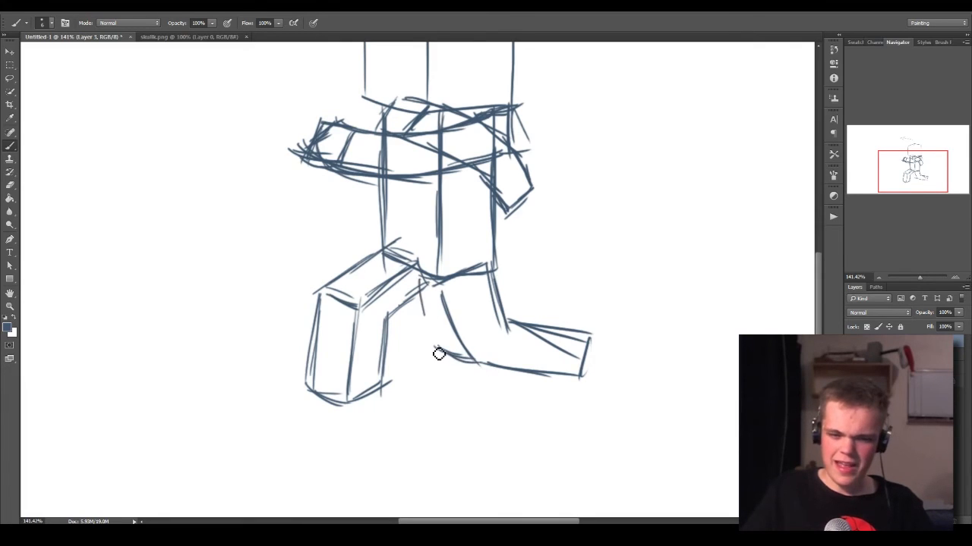
mouse_move(417, 275)
left_mouse_down()
mouse_move(438, 339)
mouse_move(429, 326)
left_mouse_up()
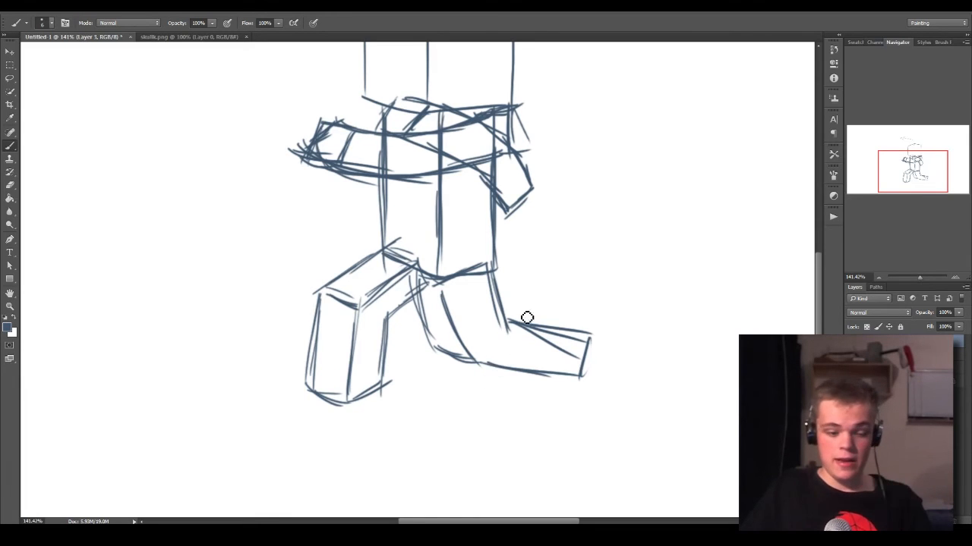
Step: Lower the sketch layer's opacity to 28%
key("space")
mouse_move(566, 212)
left_mouse_down()
mouse_move(557, 358)
mouse_move(574, 280)
mouse_move(564, 258)
mouse_move(558, 281)
left_mouse_up()
key("ctrl+space")
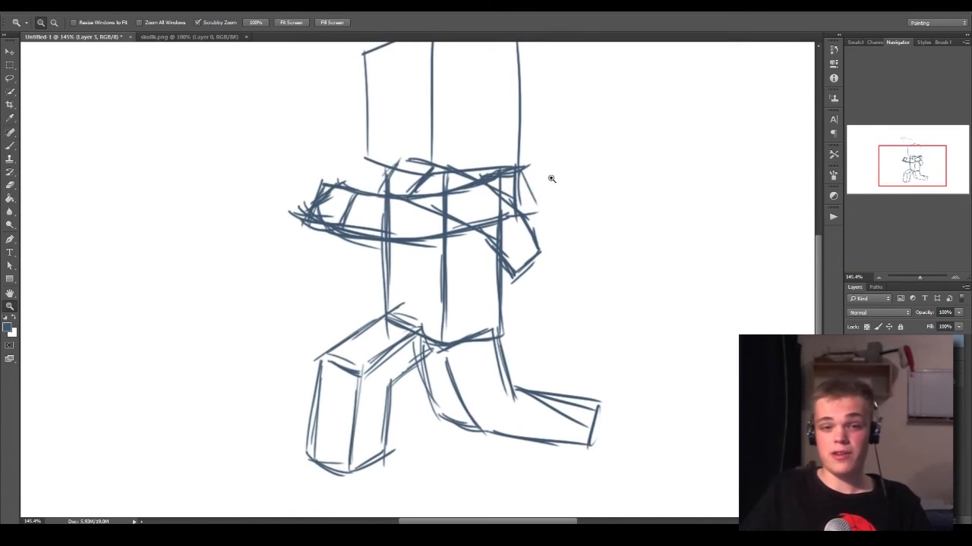
left_click(958, 313)
left_click_drag(954, 324, 922, 324)
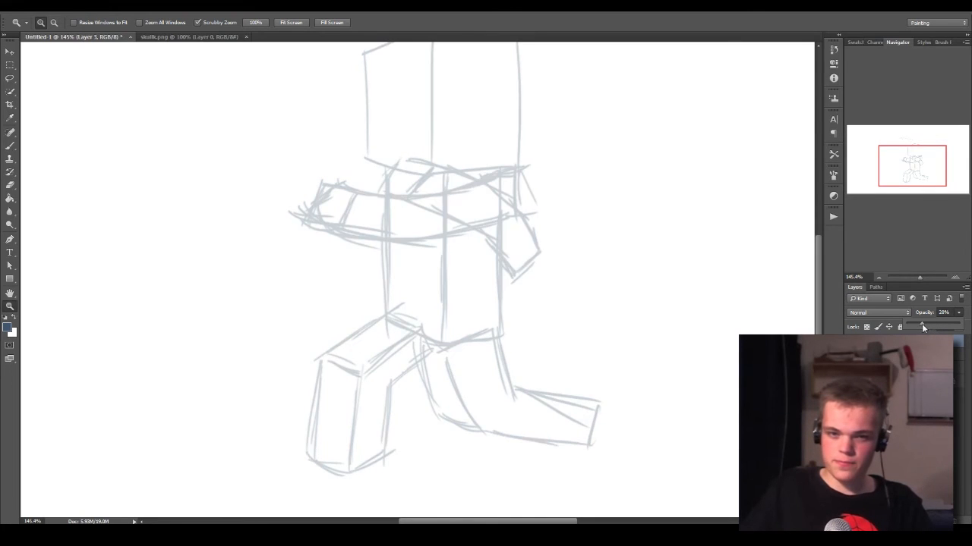
Step: Set the foreground colour to black (000000) and ready the Brush over an enlarged view of the head
key("space")
left_click_drag(544, 223, 526, 325)
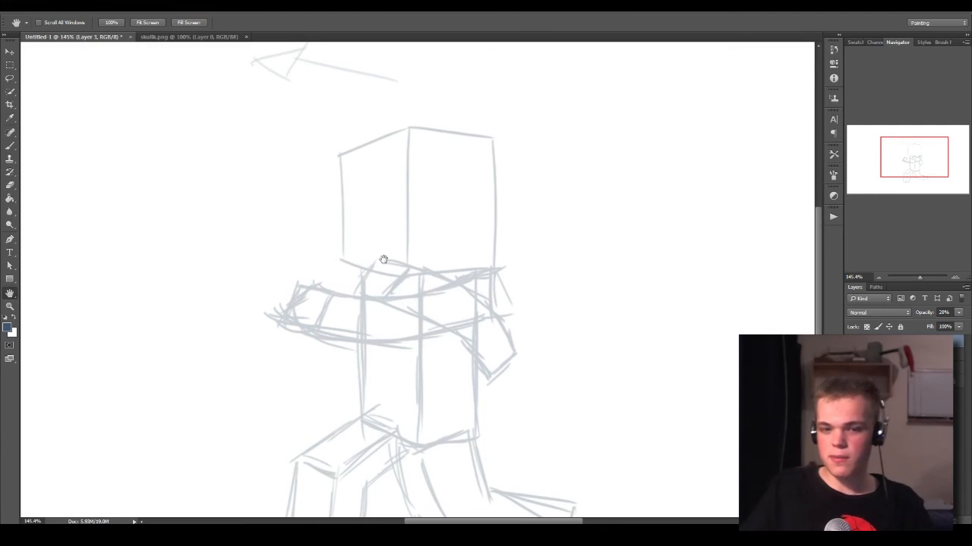
left_click(8, 328)
type("000000")
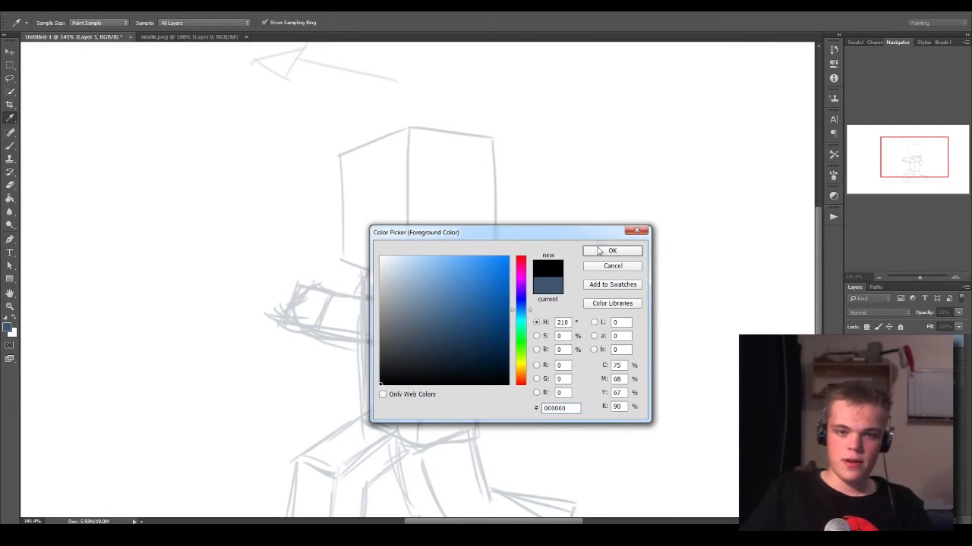
left_click(602, 252)
left_click_drag(403, 203, 438, 210)
key("b")
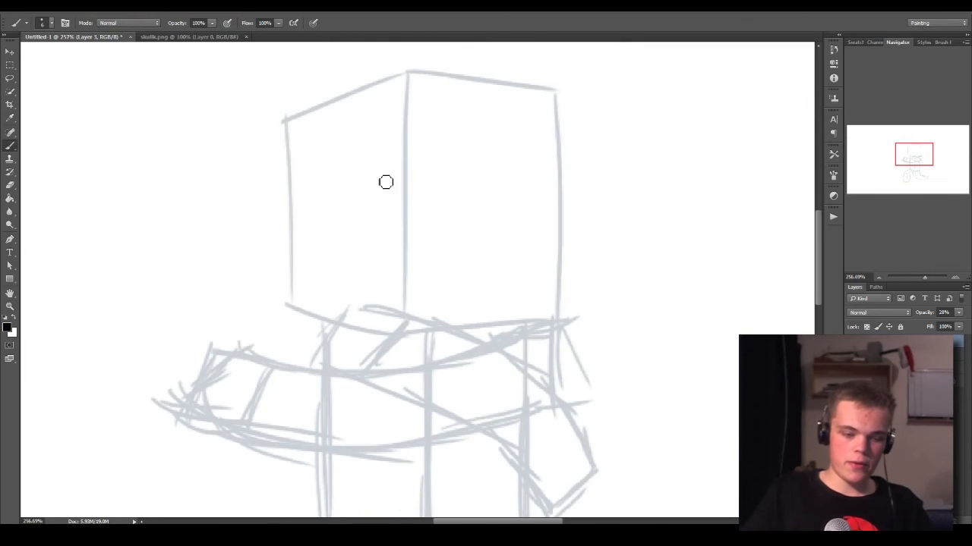
Step: On a new layer, ink the head's central corner edge, then the outer and top edges of its side face
left_click_drag(410, 70, 405, 310)
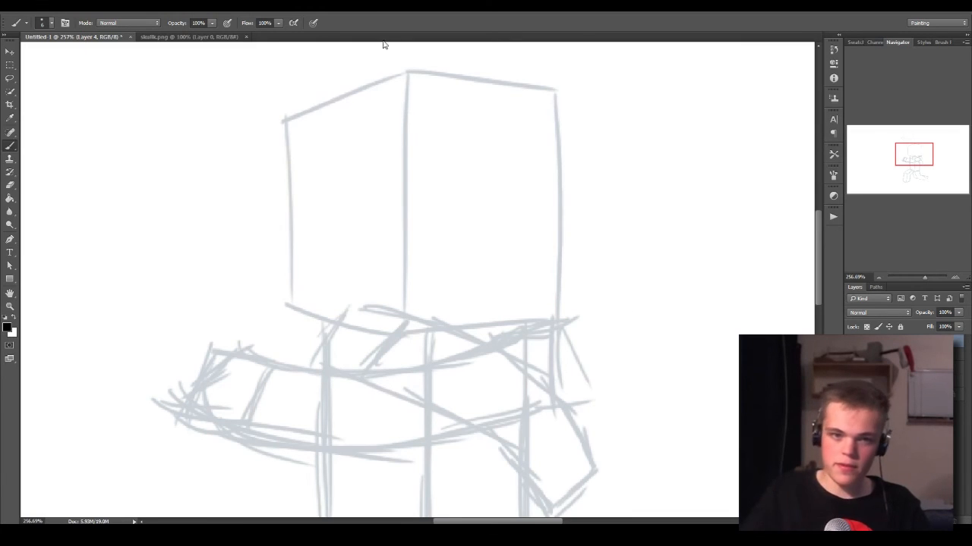
left_click_drag(406, 62, 400, 328)
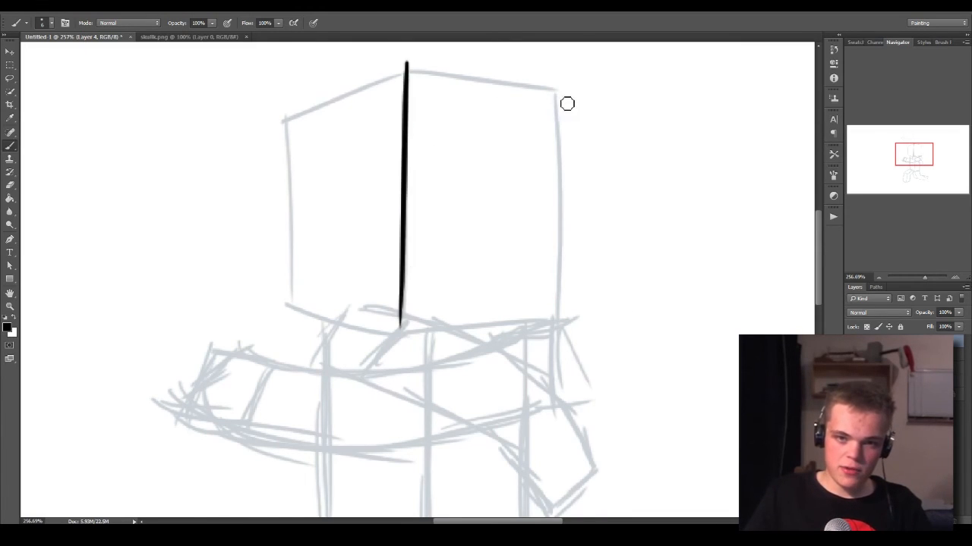
left_click_drag(560, 93, 556, 311)
left_click_drag(406, 64, 558, 97)
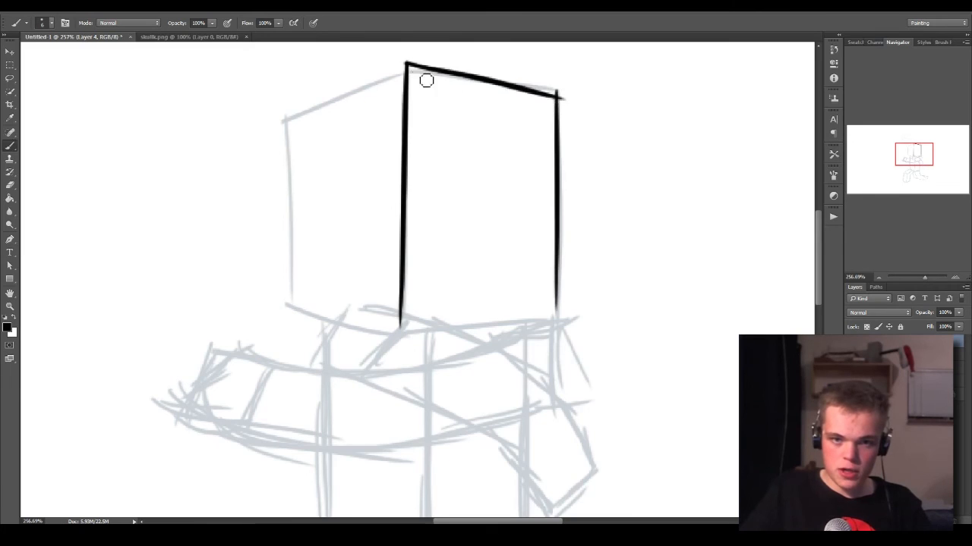
Step: Ink the top and outer edges of the head's front face and both bottom edges, redoing strokes until they align
left_click_drag(299, 116, 405, 64)
key("ctrl+z")
left_click_drag(284, 119, 406, 64)
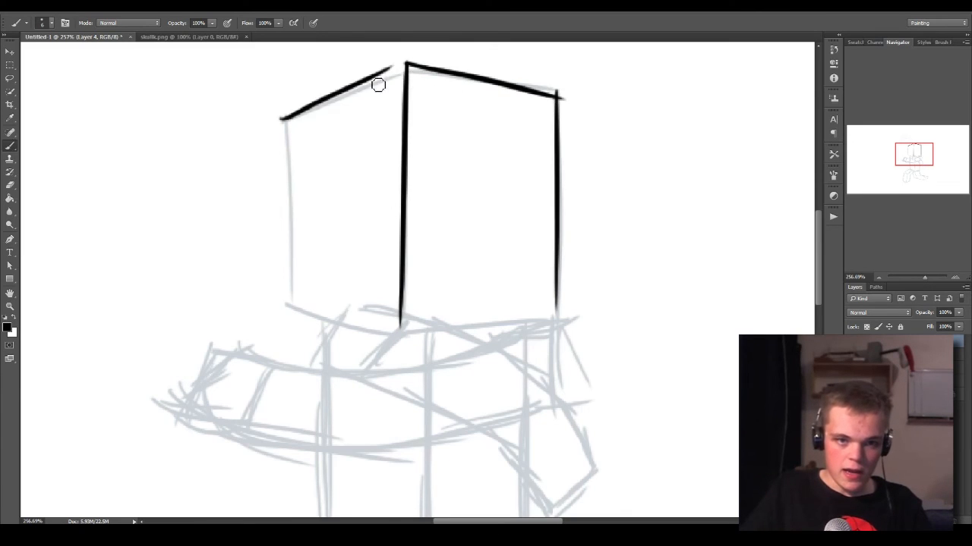
key("ctrl+z")
left_click_drag(287, 121, 405, 65)
key("ctrl+z")
mouse_move(291, 118)
left_mouse_down()
mouse_move(293, 299)
mouse_move(293, 289)
left_mouse_up()
key("ctrl+z")
mouse_move(288, 119)
left_mouse_down()
mouse_move(286, 302)
mouse_move(399, 355)
left_mouse_up()
key("ctrl+z")
mouse_move(282, 302)
left_mouse_down()
mouse_move(407, 347)
mouse_move(395, 324)
mouse_move(571, 309)
left_mouse_up()
key("ctrl+z")
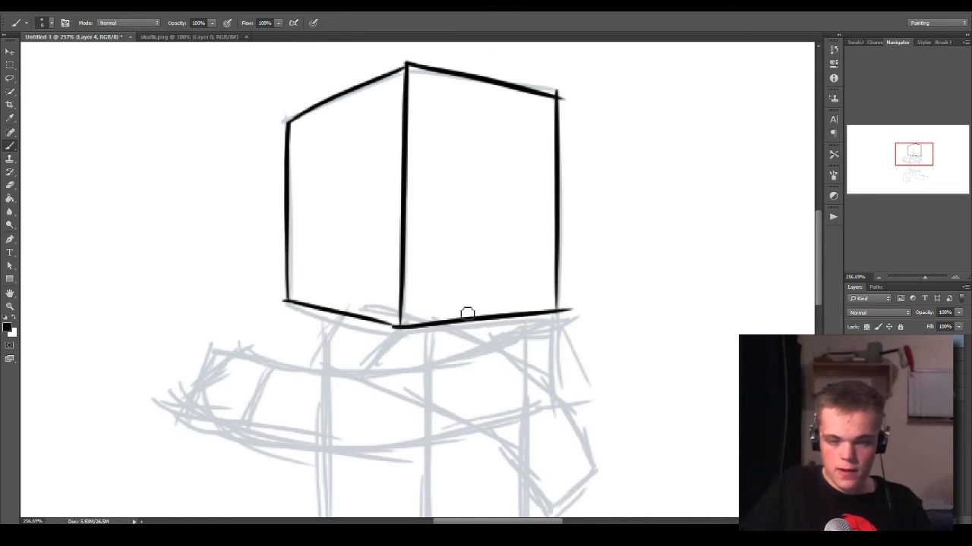
key("space")
mouse_move(448, 347)
left_mouse_down()
mouse_move(455, 306)
mouse_move(452, 357)
left_mouse_up()
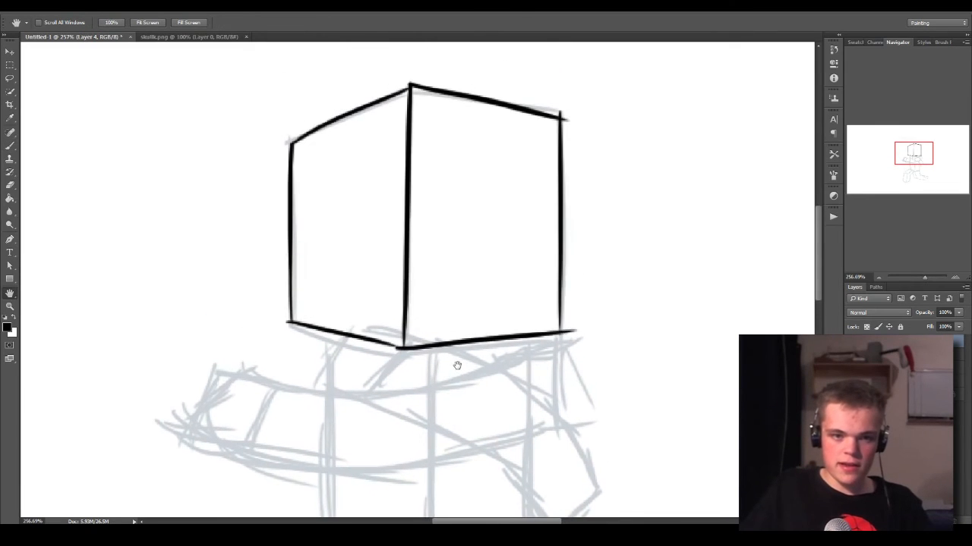
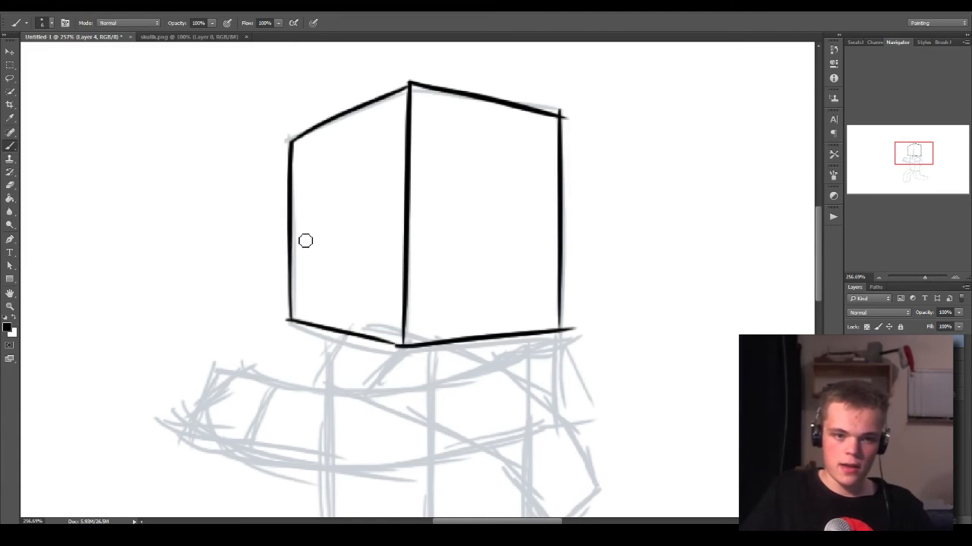
Step: On the faded sketch layer, draw a nearly horizontal eye guideline across the head's front face
key("alt+bracketleft")
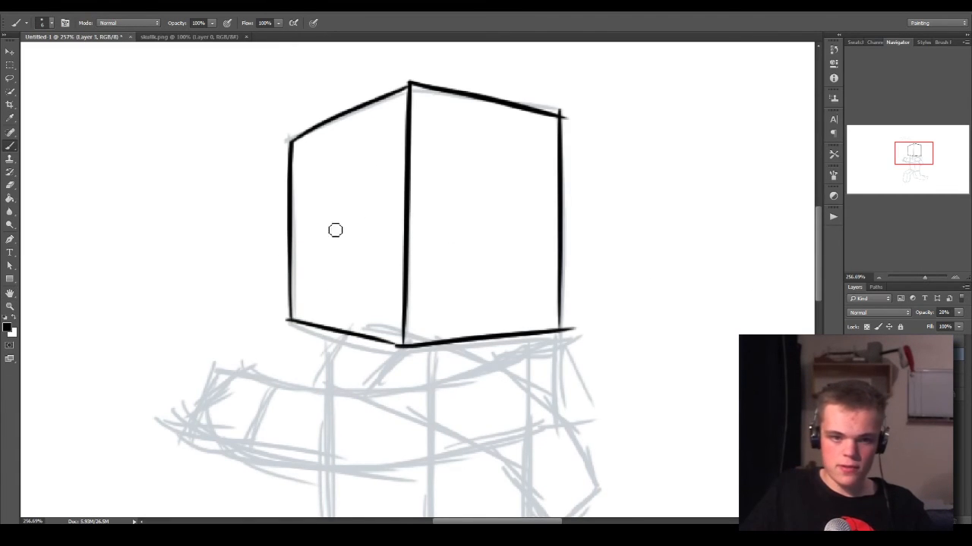
left_click_drag(267, 227, 410, 220)
key("ctrl+z")
mouse_move(272, 239)
left_mouse_down()
mouse_move(465, 218)
mouse_move(445, 227)
left_mouse_up()
key("ctrl+z")
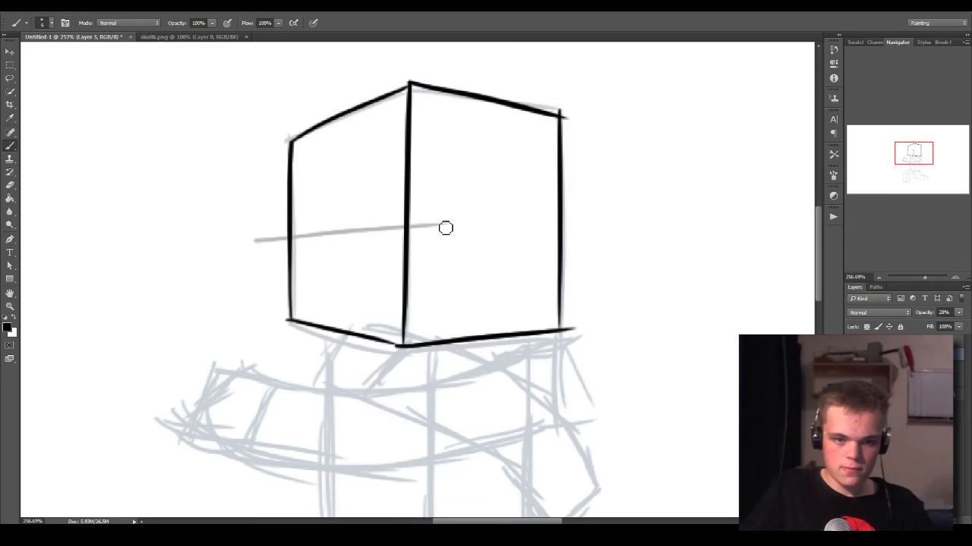
Step: Sketch two rectangular eyes on the guideline, blocky eyebrows above them and a short mouth line below
mouse_move(355, 220)
left_mouse_down()
mouse_move(356, 252)
mouse_move(395, 249)
mouse_move(397, 225)
mouse_move(394, 251)
left_mouse_up()
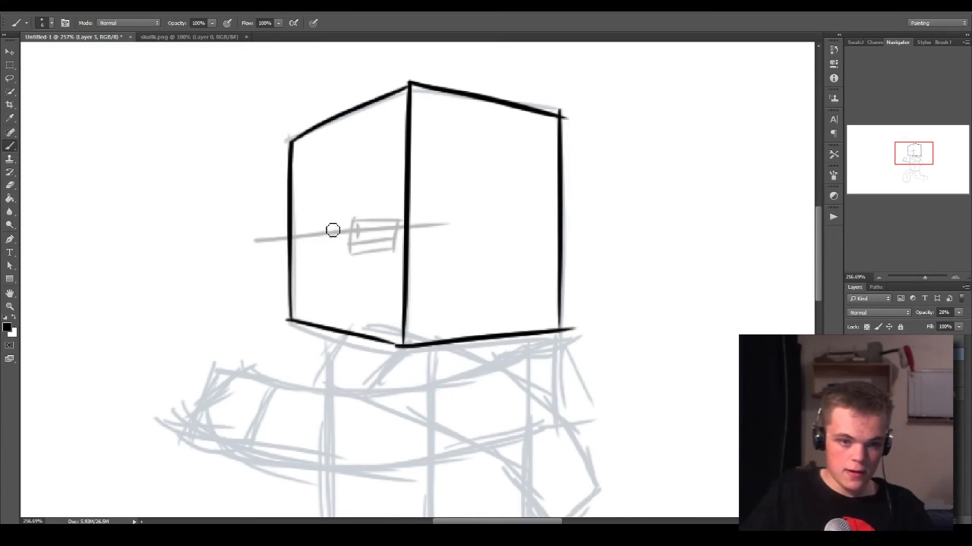
mouse_move(329, 223)
left_mouse_down()
mouse_move(321, 258)
mouse_move(299, 258)
mouse_move(315, 260)
mouse_move(299, 235)
mouse_move(329, 238)
left_mouse_up()
mouse_move(350, 189)
left_mouse_down()
mouse_move(398, 189)
mouse_move(397, 204)
mouse_move(358, 191)
mouse_move(403, 184)
left_mouse_up()
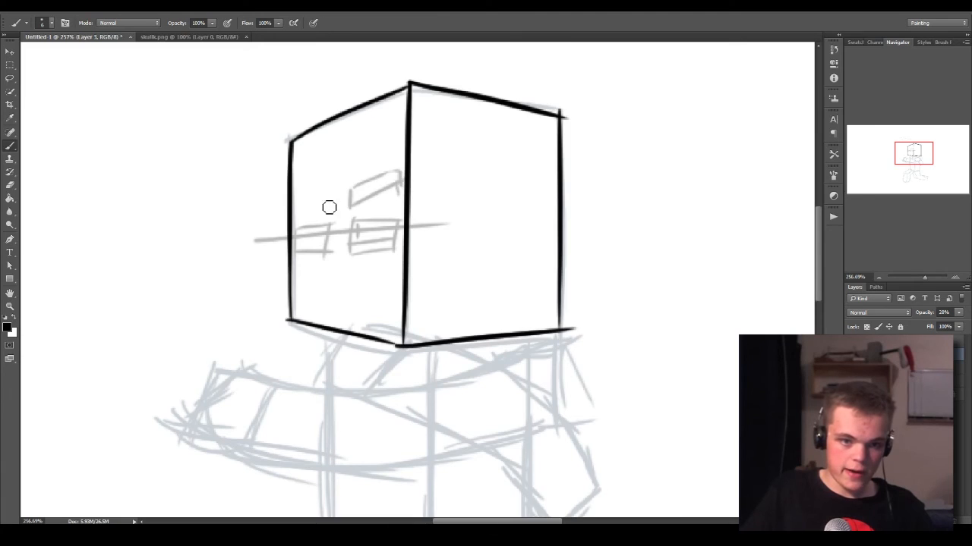
mouse_move(334, 205)
left_mouse_down()
mouse_move(304, 192)
mouse_move(297, 208)
mouse_move(334, 214)
left_mouse_up()
left_click_drag(315, 298, 339, 292)
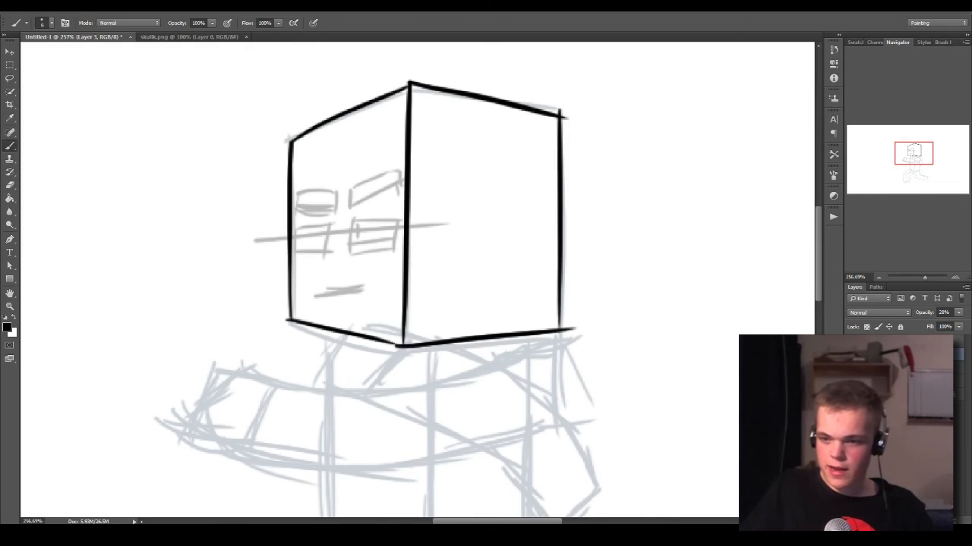
Step: On the ink layer, ink the near arm's long curved upper edge and the short top edge of its shoulder
key("ctrl+shift+alt+n")
key("z")
scroll(370, 374, "down", 3)
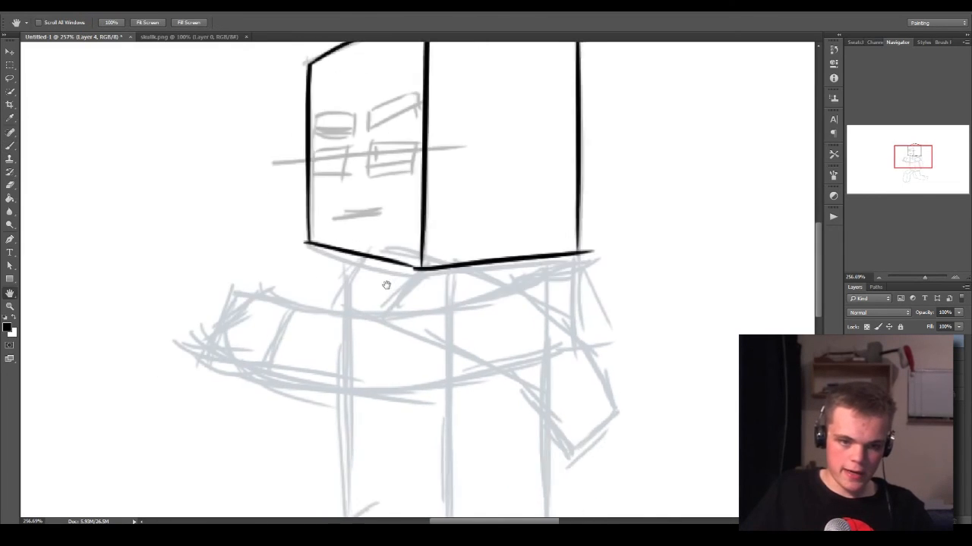
mouse_move(387, 282)
left_mouse_down()
mouse_move(412, 265)
mouse_move(407, 276)
mouse_move(434, 311)
left_mouse_up()
key("b")
key("ctrl+z")
mouse_move(278, 283)
left_mouse_down()
mouse_move(673, 273)
mouse_move(342, 293)
mouse_move(623, 237)
left_mouse_up()
left_click_drag(286, 289, 576, 245)
key("ctrl+z")
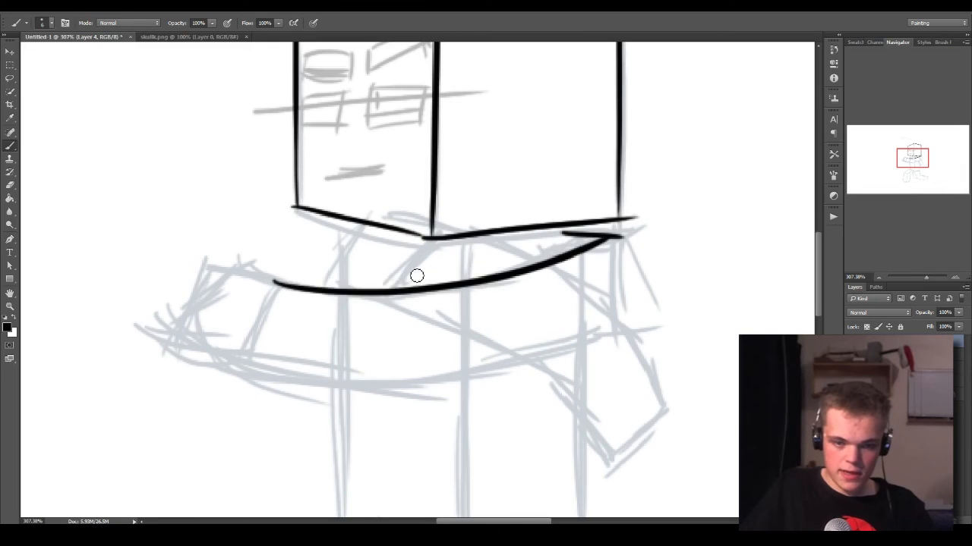
Step: Ink the shoulder's slanted inner edge down to the arm's upper edge, and add the slanted rear shoulder edge
left_click_drag(375, 290, 564, 230)
key("ctrl+z")
mouse_move(403, 284)
left_mouse_down()
mouse_move(529, 252)
mouse_move(540, 259)
mouse_move(562, 249)
mouse_move(459, 275)
mouse_move(567, 236)
mouse_move(637, 317)
left_mouse_up()
key("ctrl+z")
key("ctrl+z")
key("ctrl+z")
left_click_drag(620, 239, 632, 333)
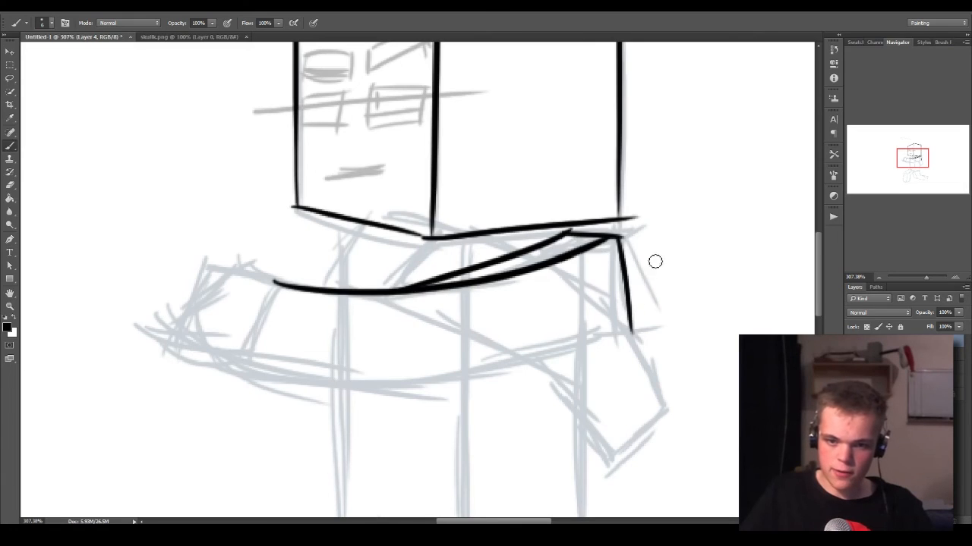
left_click_drag(249, 369, 622, 322)
key("ctrl+z")
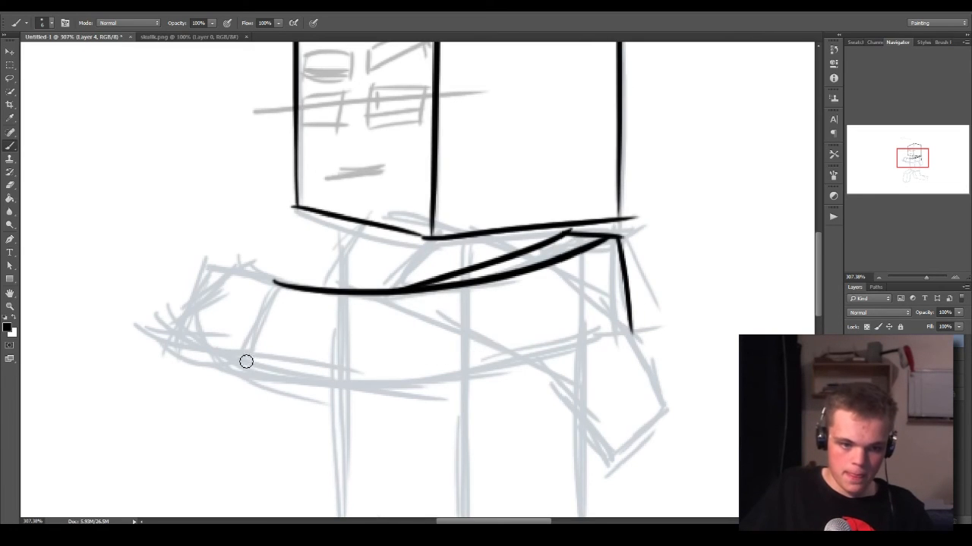
mouse_move(245, 365)
left_mouse_down()
mouse_move(592, 341)
mouse_move(624, 323)
left_mouse_up()
key("ctrl+z")
left_click_drag(240, 366, 615, 347)
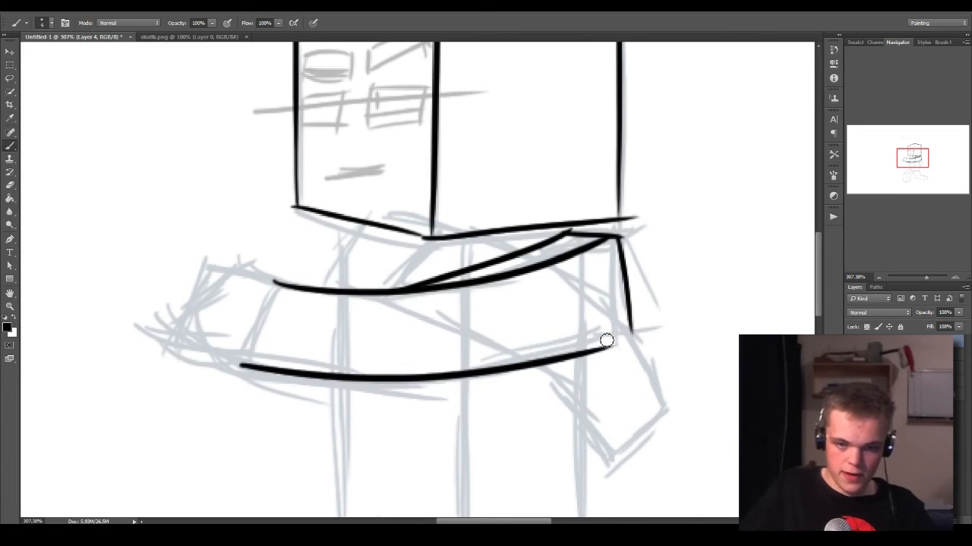
key("ctrl+z")
left_click_drag(252, 364, 645, 334)
key("ctrl+z")
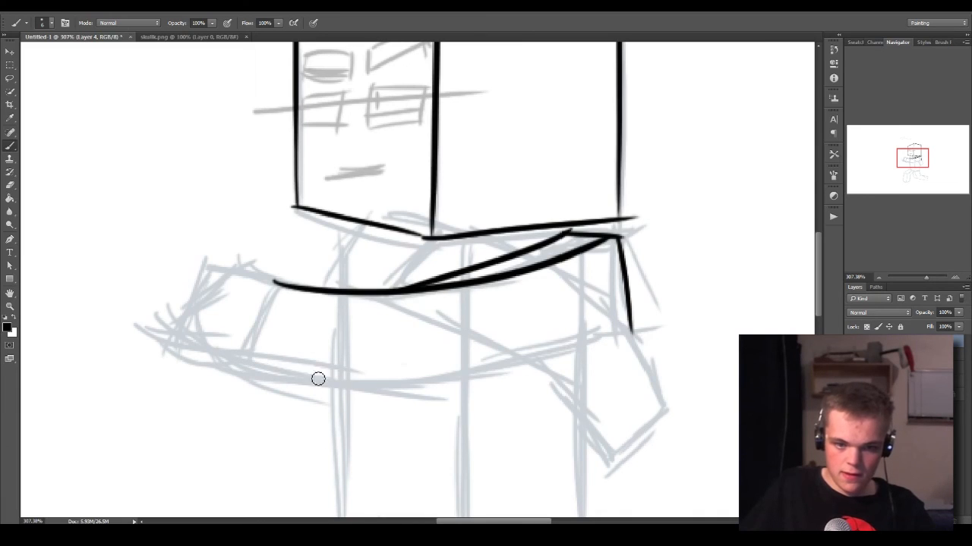
mouse_move(176, 346)
left_mouse_down()
mouse_move(198, 360)
mouse_move(507, 367)
mouse_move(645, 331)
left_mouse_up()
key("ctrl+z")
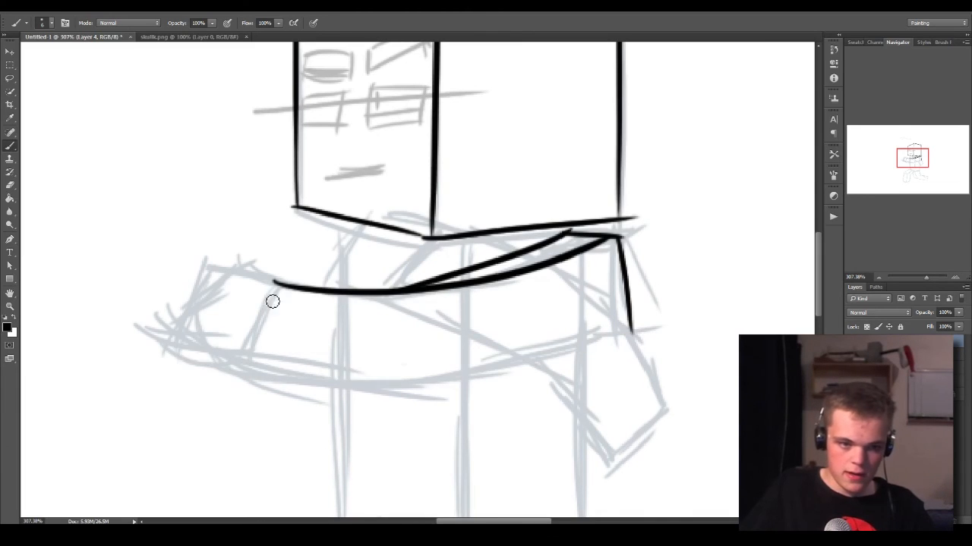
Step: Ink the four edges of the near arm's end face at the hand, joining it to the arm's curved upper edge
left_click_drag(281, 280, 245, 357)
left_click_drag(211, 260, 172, 337)
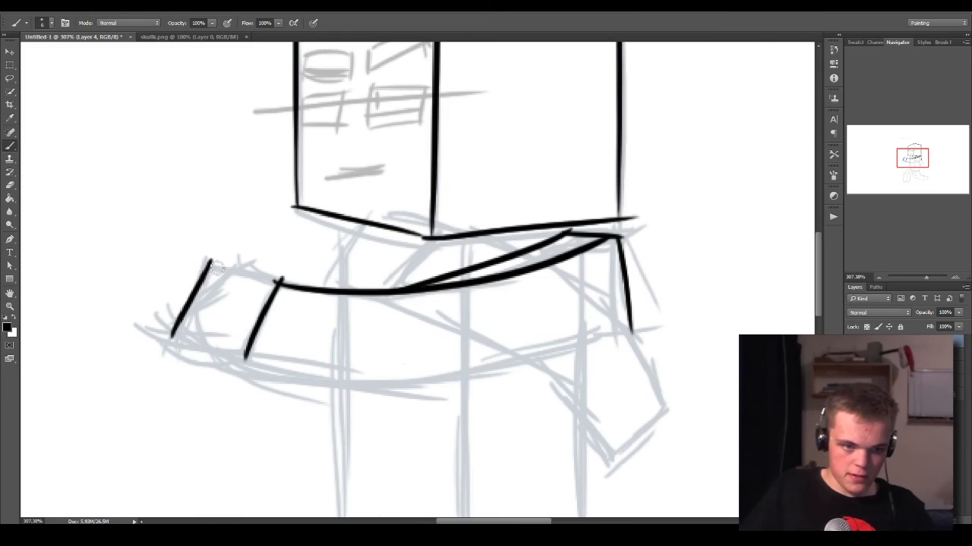
key("ctrl+z")
left_click_drag(211, 261, 281, 282)
mouse_move(168, 340)
left_mouse_down()
mouse_move(297, 366)
mouse_move(668, 325)
left_mouse_up()
key("ctrl+z")
left_click_drag(251, 358, 610, 318)
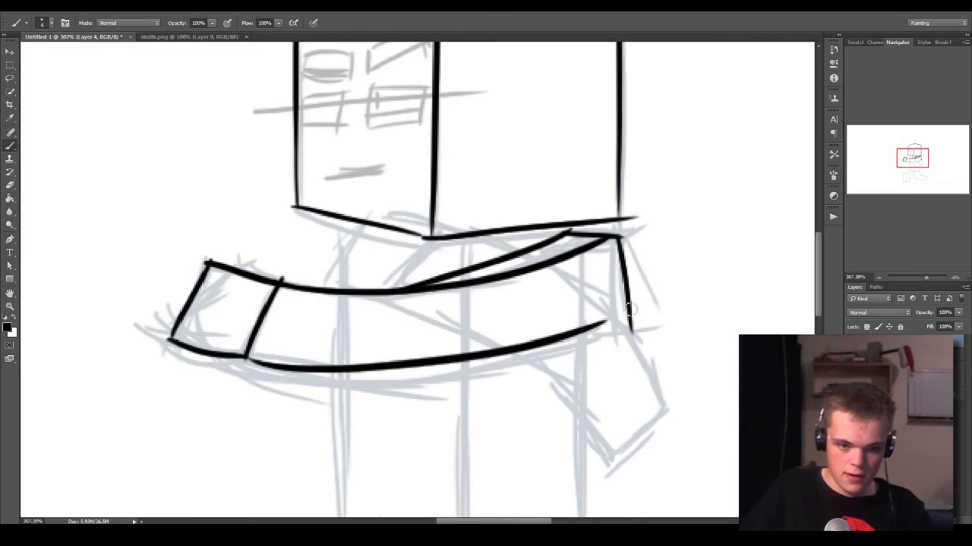
key("ctrl+z")
left_click_drag(229, 347, 672, 319)
key("ctrl+z")
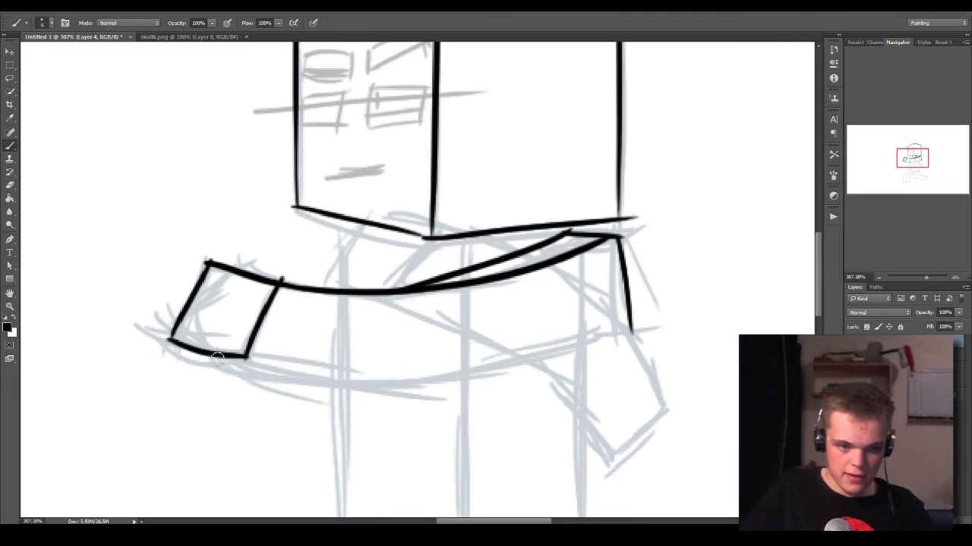
mouse_move(217, 358)
left_mouse_down()
mouse_move(457, 367)
mouse_move(598, 324)
left_mouse_up()
key("ctrl+z")
Step: Ink the near arm's long curved lower edge from the hand to the rear shoulder edge, blending it into the end face's bottom edge
mouse_move(245, 355)
left_mouse_down()
mouse_move(283, 373)
mouse_move(631, 339)
left_mouse_up()
left_click_drag(175, 341, 302, 374)
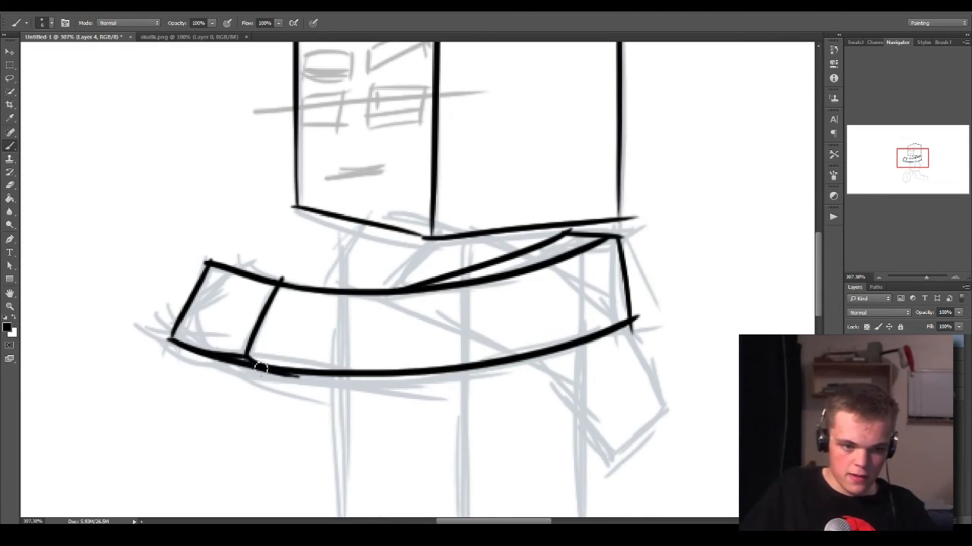
key("ctrl+z")
mouse_move(170, 341)
left_mouse_down()
mouse_move(304, 374)
mouse_move(383, 375)
left_mouse_up()
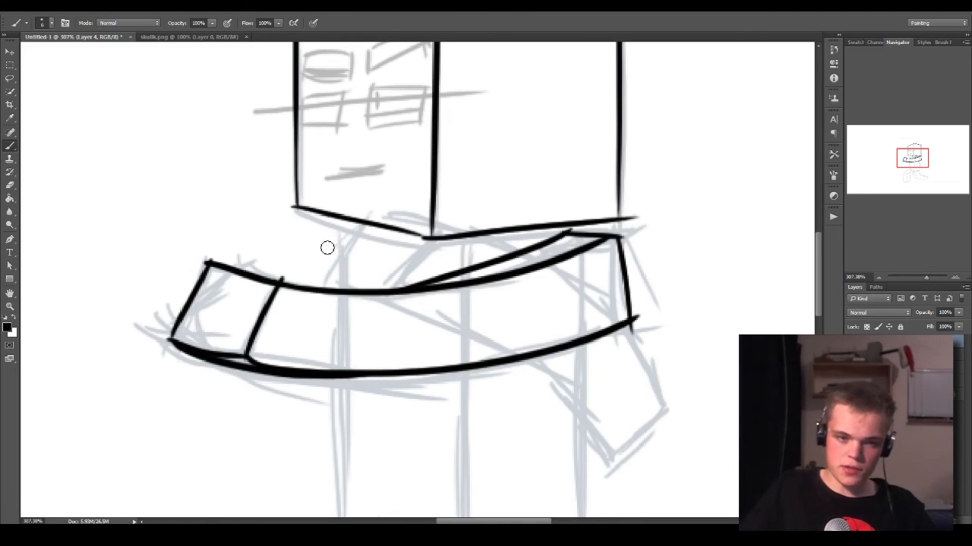
Step: Ink the short front torso edge between the head's bottom and the near arm's upper edge
left_click_drag(339, 222, 346, 282)
key("ctrl+z")
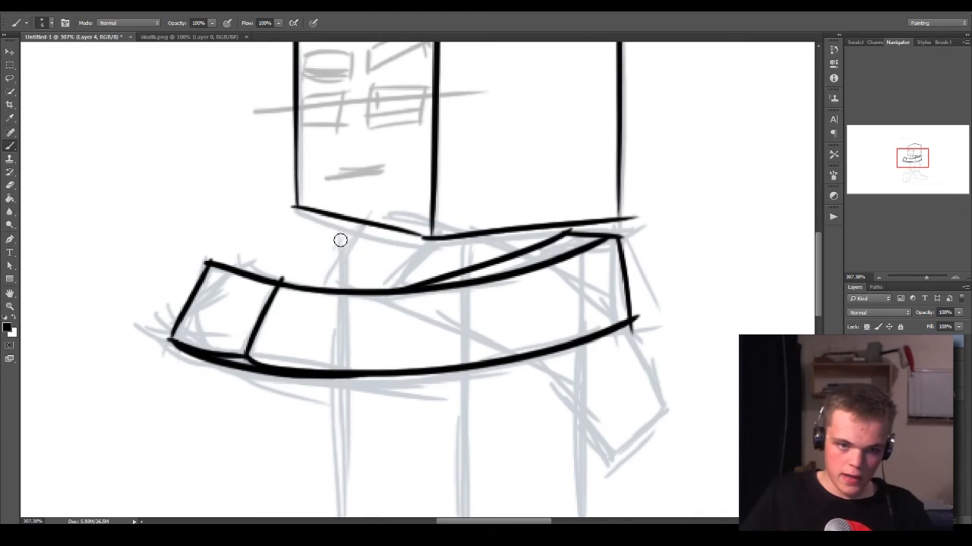
mouse_move(339, 222)
left_mouse_down()
mouse_move(350, 292)
mouse_move(327, 275)
left_mouse_up()
key("ctrl+z")
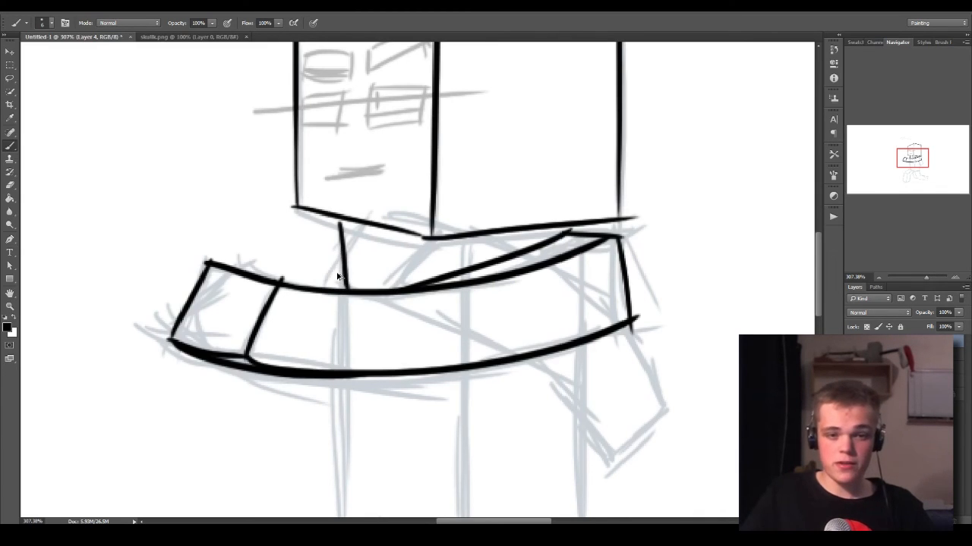
left_click_drag(335, 220, 346, 289)
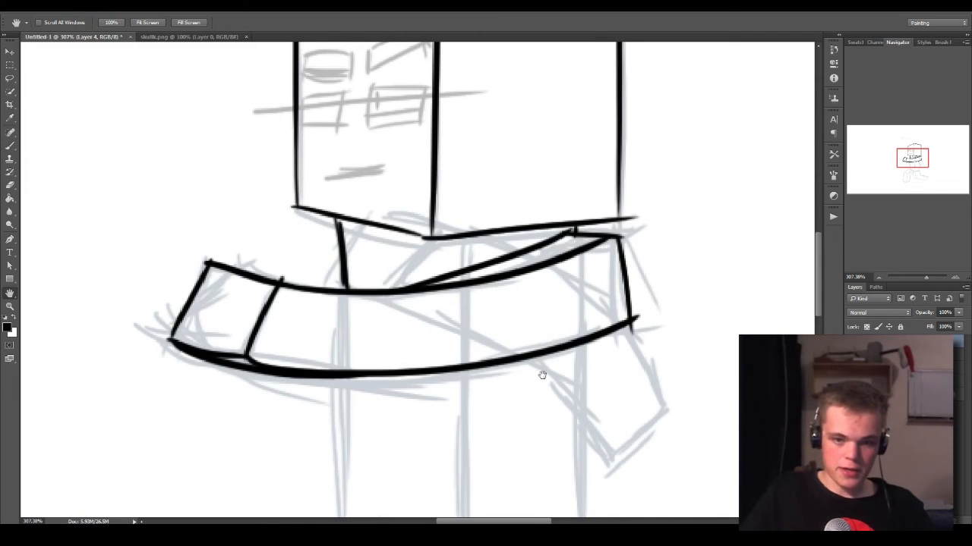
Step: Ink the torso's rear vertical edge from below the near arm down to the hip
left_click_drag(540, 373, 559, 231)
mouse_move(553, 164)
left_mouse_down()
mouse_move(546, 392)
mouse_move(548, 381)
left_mouse_up()
key("ctrl+z")
key("ctrl+z")
key("ctrl+z")
left_click_drag(552, 175, 552, 406)
Step: Ink the torso's front vertical edge from the near arm's lower edge down to the raised leg
left_click_drag(305, 199, 308, 357)
key("ctrl+z")
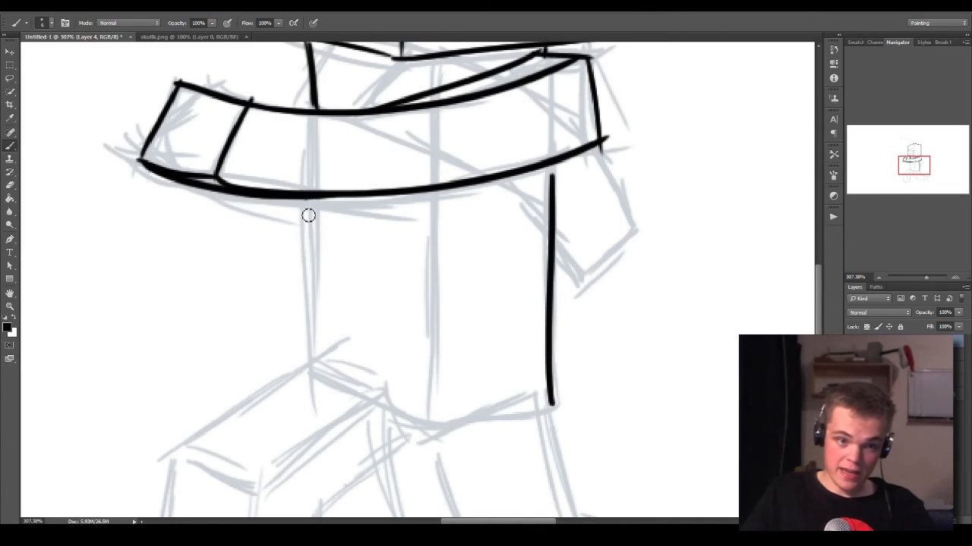
mouse_move(307, 199)
left_mouse_down()
mouse_move(355, 381)
mouse_move(387, 389)
left_mouse_up()
key("ctrl+z")
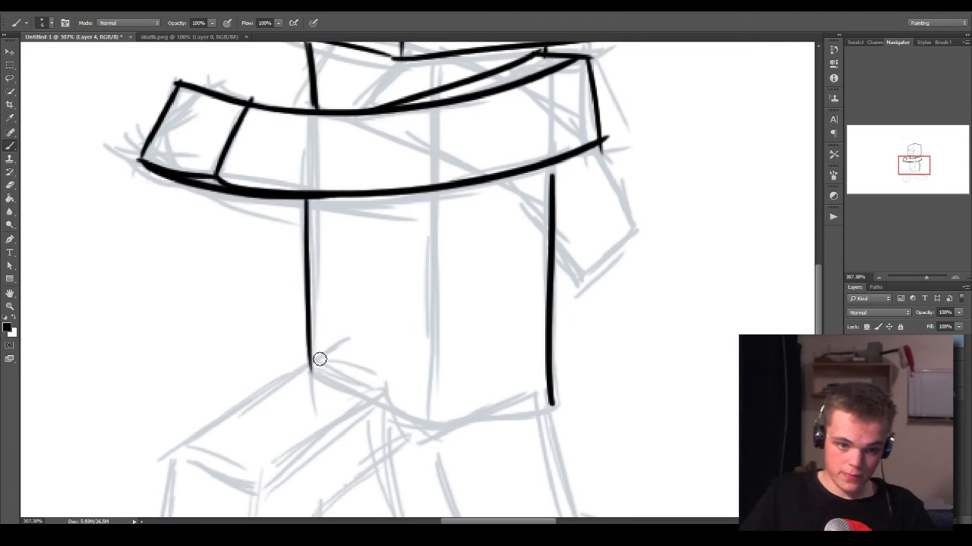
Step: Ink the raised front leg's hip edges and the line along the thigh's underside and down the back of the shin
mouse_move(310, 355)
left_mouse_down()
mouse_move(387, 388)
mouse_move(374, 331)
mouse_move(384, 358)
mouse_move(408, 248)
left_mouse_up()
key("ctrl+z")
left_click_drag(331, 287, 410, 228)
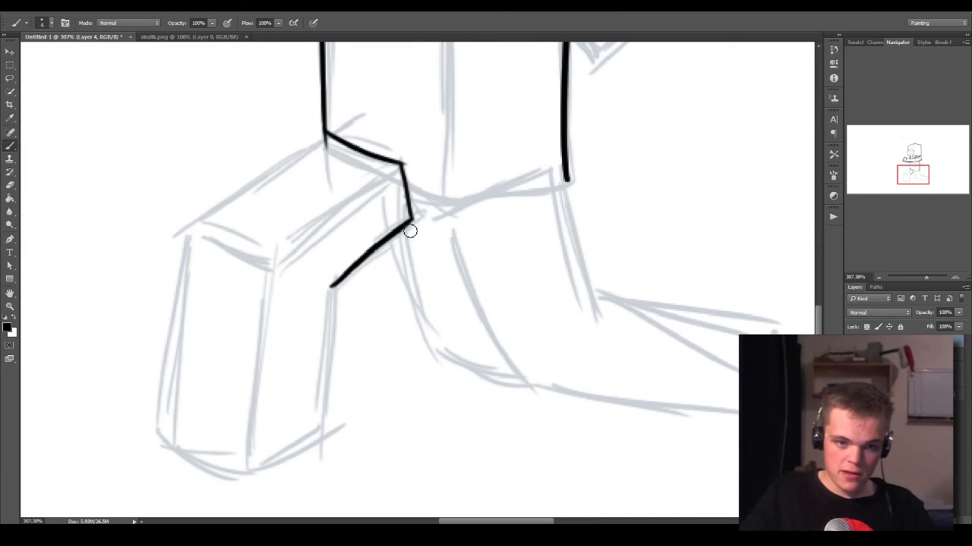
mouse_move(331, 287)
left_mouse_down()
mouse_move(335, 426)
mouse_move(327, 382)
mouse_move(323, 440)
left_mouse_up()
key("ctrl+z")
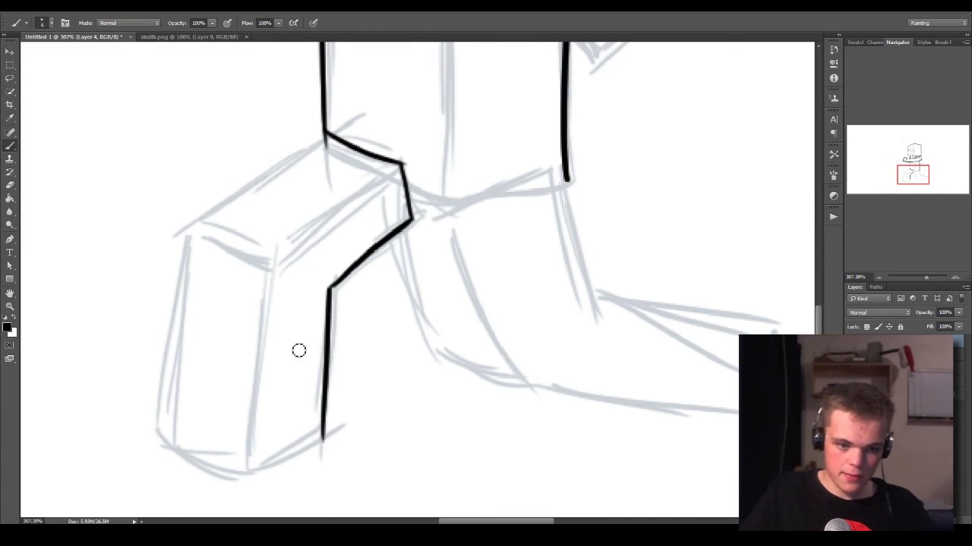
Step: Ink the two bottom edges of the raised leg's foot, meeting at the lower corner
left_click(256, 473, "shift")
left_click(165, 429, "shift")
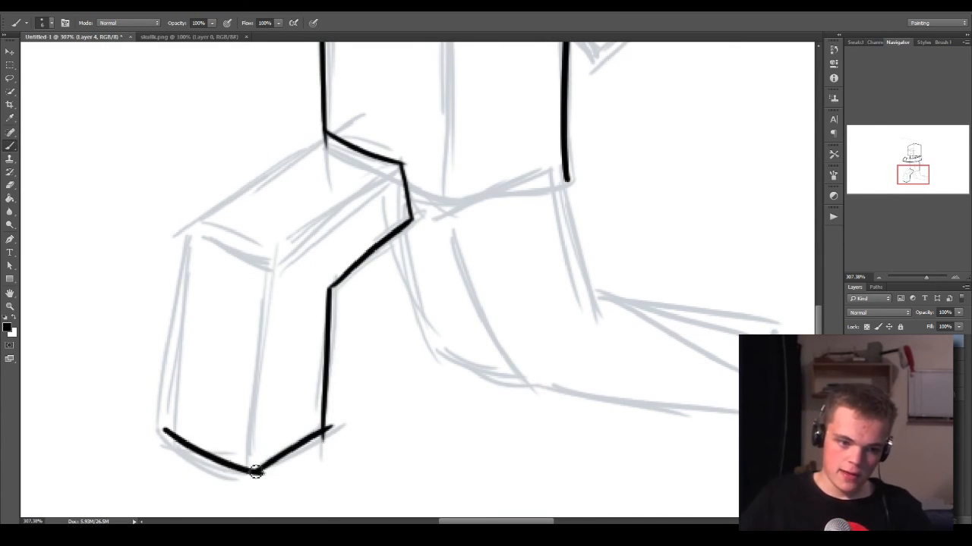
key("ctrl+z")
left_click_drag(158, 433, 255, 473)
mouse_move(186, 227)
left_mouse_down()
mouse_move(171, 419)
mouse_move(180, 318)
left_mouse_up()
key("ctrl+z")
left_click(160, 423, "shift")
key("ctrl+alt+z")
key("ctrl+alt+z")
left_click_drag(182, 222, 161, 431)
key("ctrl+z")
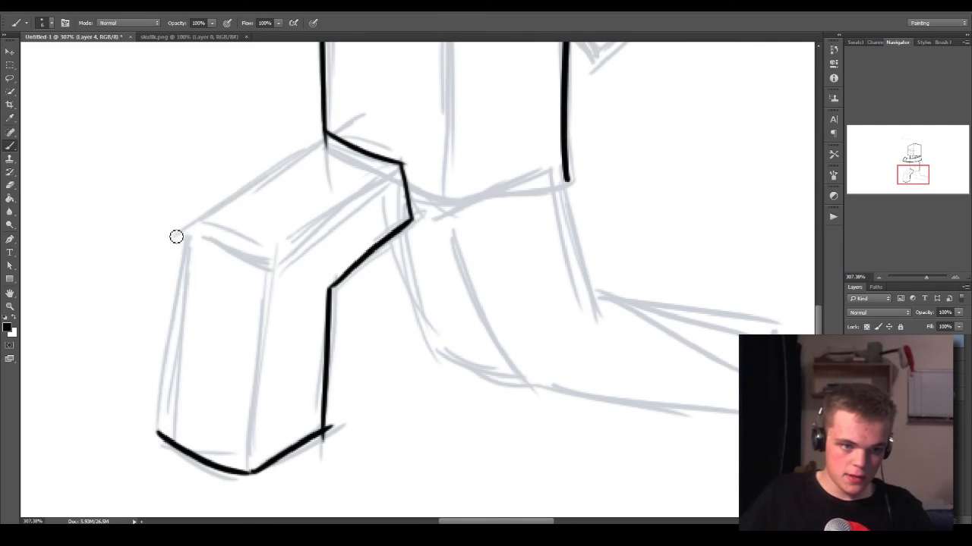
Step: Ink the raised leg's front shin edge and complete the outline of the thigh's top face from knee to hip
left_click_drag(176, 222, 161, 432)
key("z")
mouse_move(181, 226)
left_mouse_down()
mouse_move(322, 135)
mouse_move(228, 229)
mouse_move(189, 231)
mouse_move(358, 114)
left_mouse_up()
key("ctrl+z")
key("b")
key("ctrl+z")
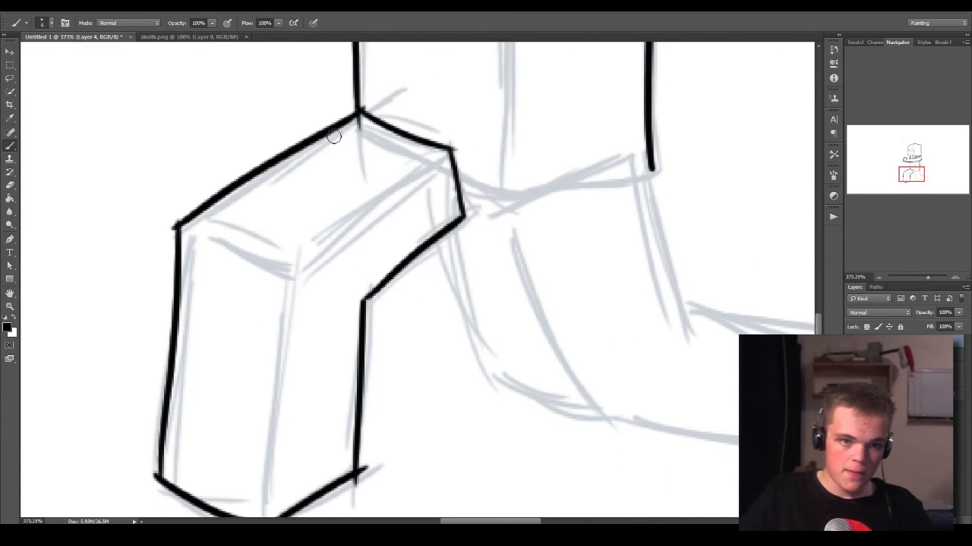
mouse_move(180, 225)
left_mouse_down()
mouse_move(296, 275)
mouse_move(450, 149)
left_mouse_up()
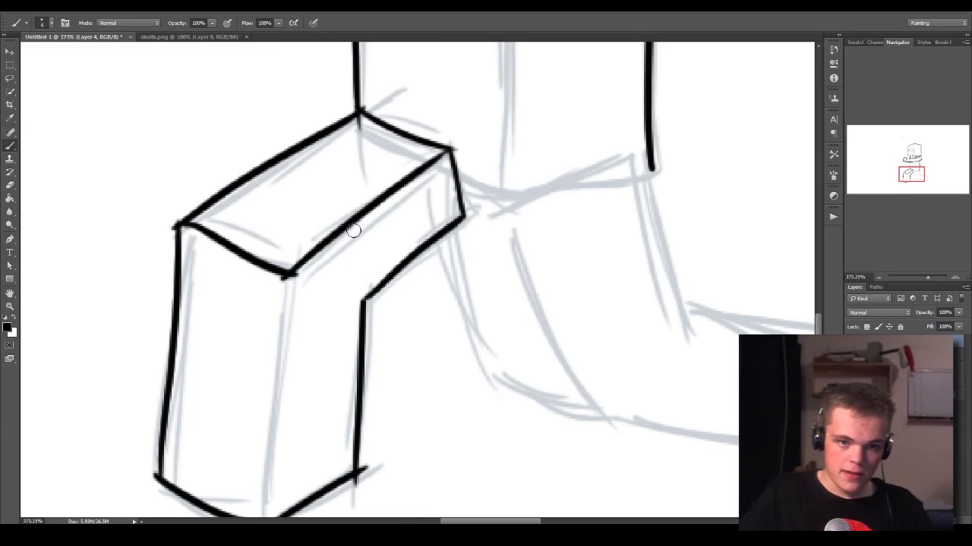
Step: Ink the raised leg's middle corner edge from the knee down to the foot's lower corner
left_click_drag(293, 275, 261, 497)
key("ctrl+z")
key("ctrl+z")
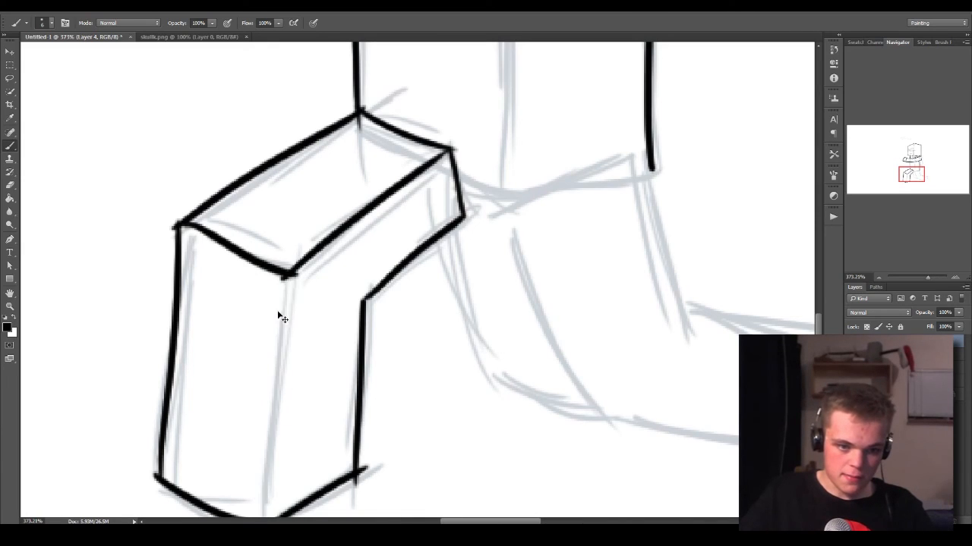
left_click_drag(293, 273, 271, 478)
key("ctrl+z")
left_click_drag(289, 280, 262, 511)
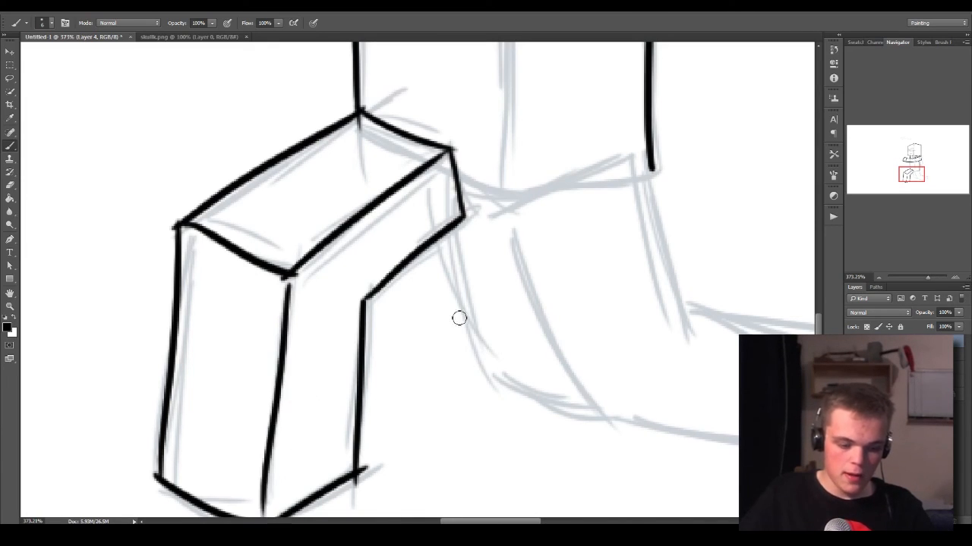
Step: Ink the torso's two bottom edges at the hips and its vertical corner edge below the near arm
left_click_drag(540, 232, 508, 255)
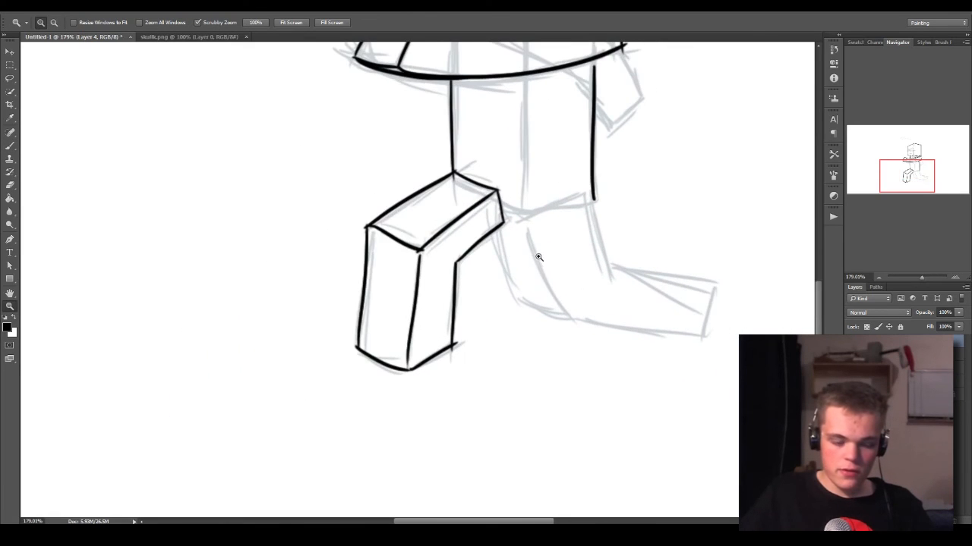
left_click_drag(556, 165, 518, 315)
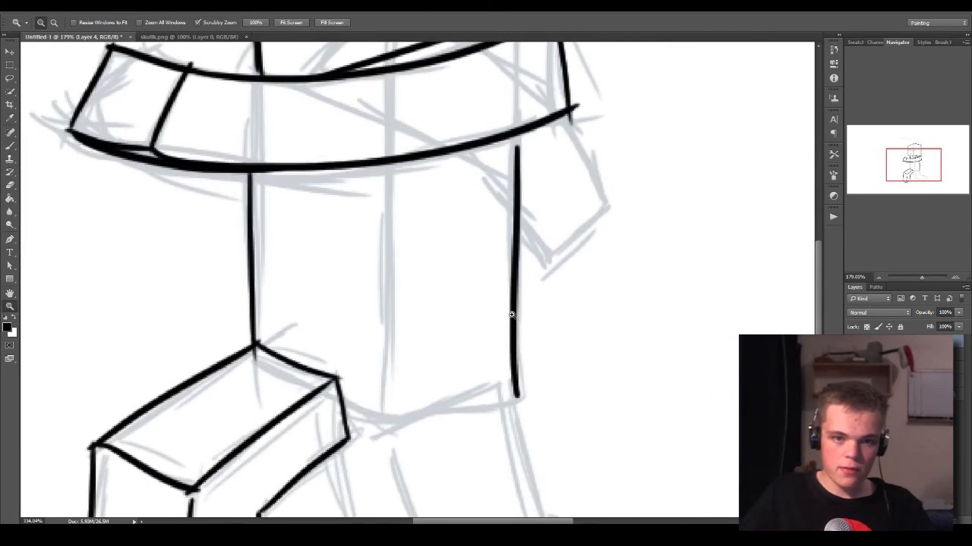
key("b")
mouse_move(517, 387)
left_mouse_down()
mouse_move(375, 423)
mouse_move(390, 427)
left_mouse_up()
key("ctrl+z")
key("ctrl+z")
left_click_drag(400, 170, 398, 331)
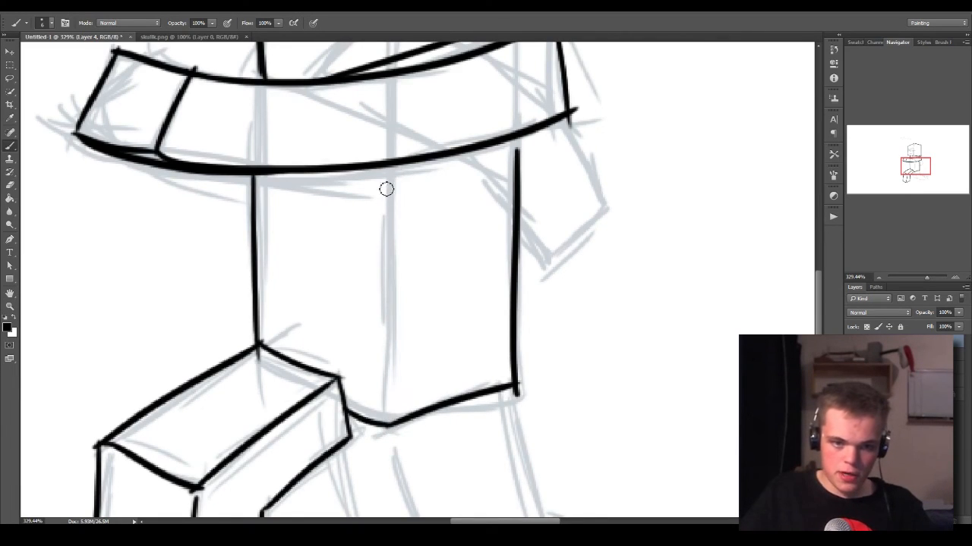
mouse_move(389, 180)
left_mouse_down()
mouse_move(381, 406)
mouse_move(362, 202)
left_mouse_up()
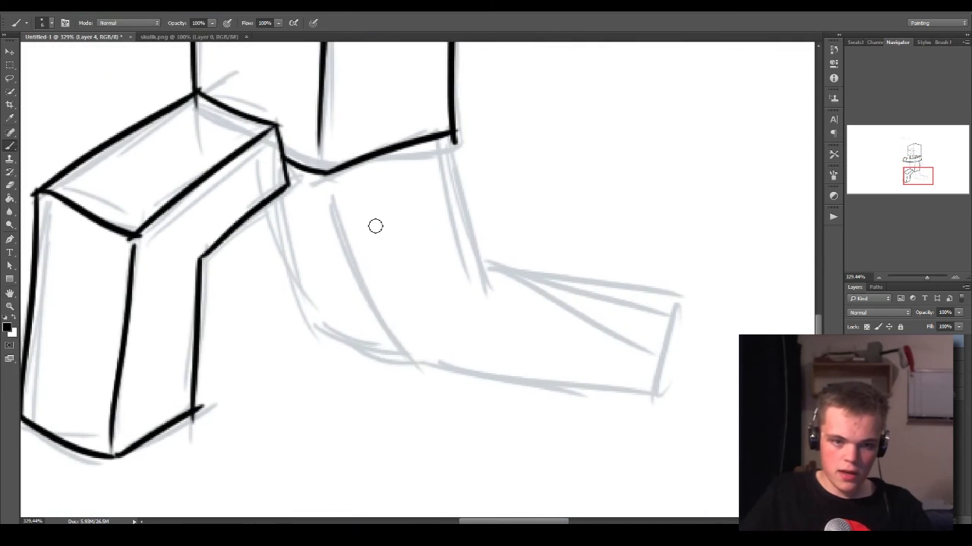
Step: Ink the rear leg's curved middle corner edge and back thigh edge from the torso down to the knee
left_click_drag(313, 180, 423, 368)
key("ctrl+z")
left_click_drag(330, 185, 416, 355)
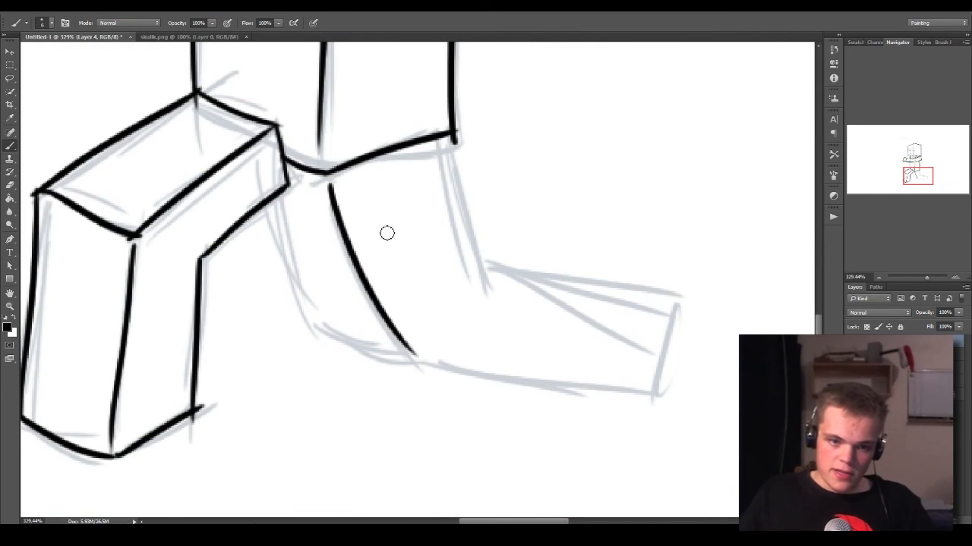
left_click_drag(445, 138, 490, 267)
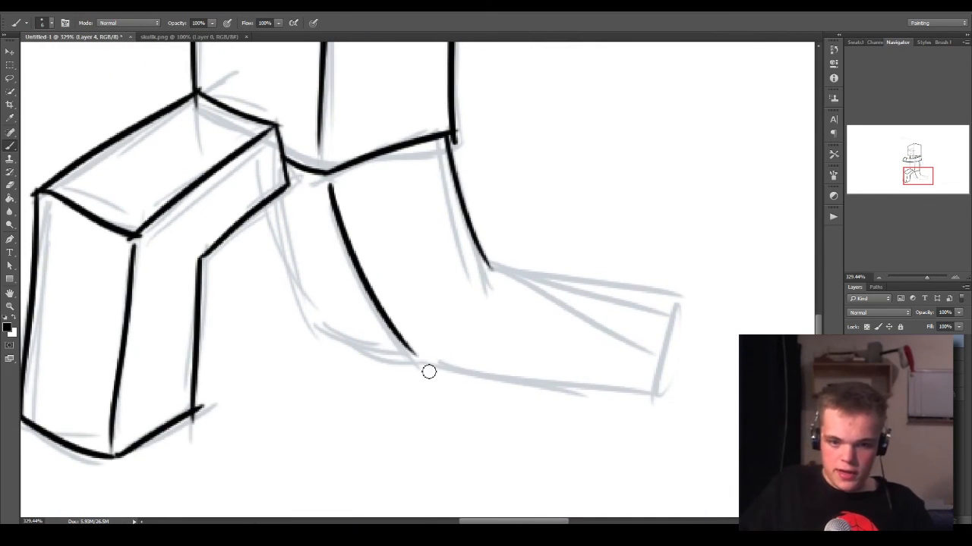
Step: Ink the rear leg's lower section stretching backward, with its bottom edge, foot end and top edge
left_click_drag(411, 358, 665, 386)
key("ctrl+z")
left_click_drag(401, 350, 659, 384)
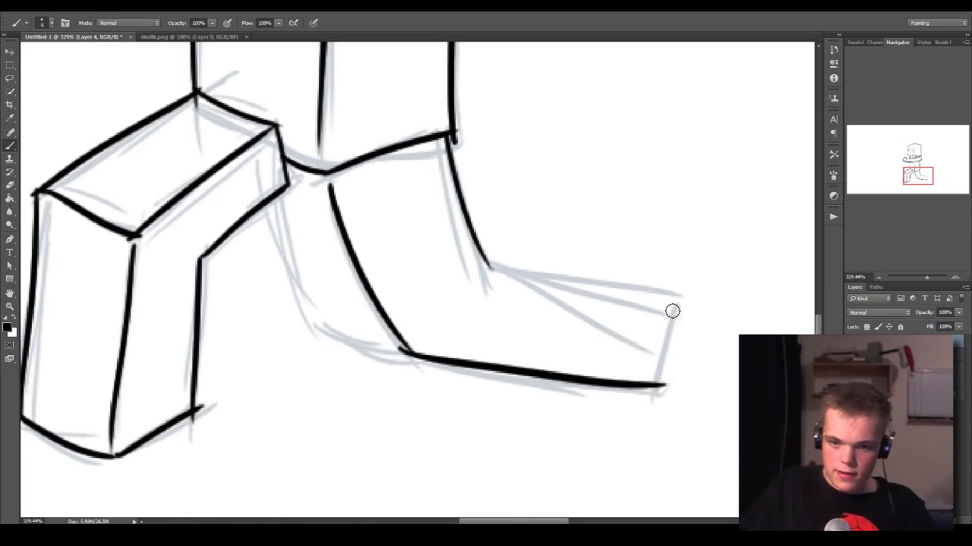
left_click_drag(677, 289, 655, 383)
left_click_drag(492, 259, 677, 290)
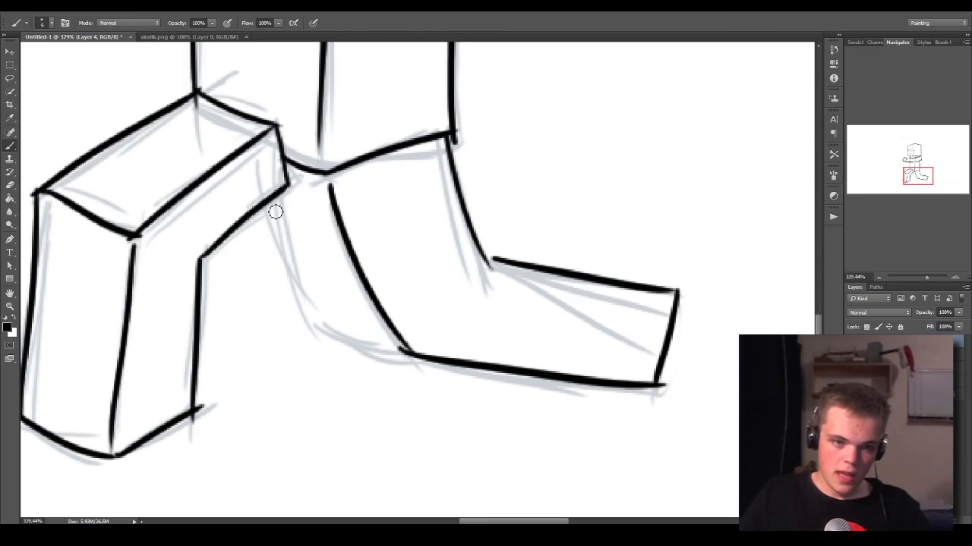
Step: Erase the raised leg's hip corner lines where they overlap the rear leg
key("e")
key("ctrl+space")
left_click_drag(276, 179, 305, 180)
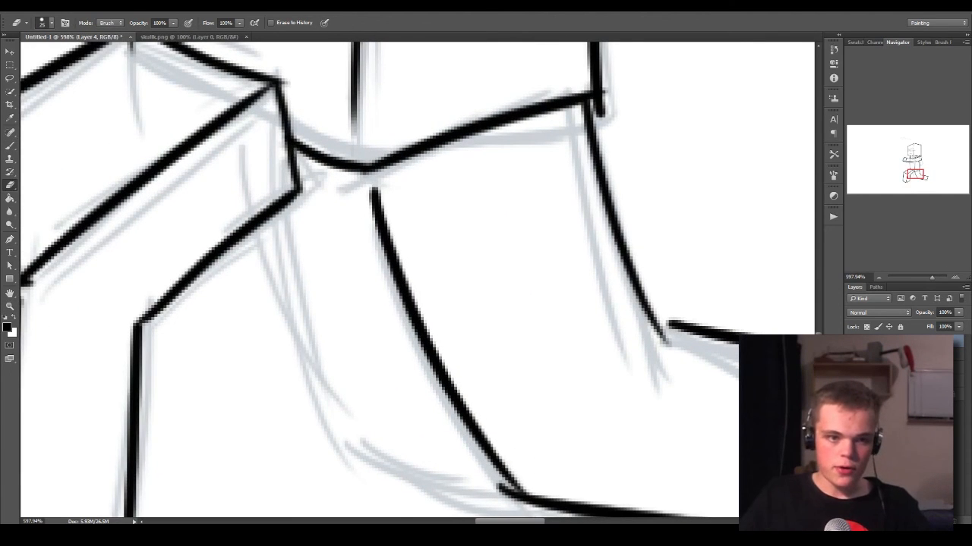
mouse_move(301, 190)
left_mouse_down()
mouse_move(278, 211)
mouse_move(289, 177)
mouse_move(287, 133)
mouse_move(286, 177)
left_mouse_up()
key("b")
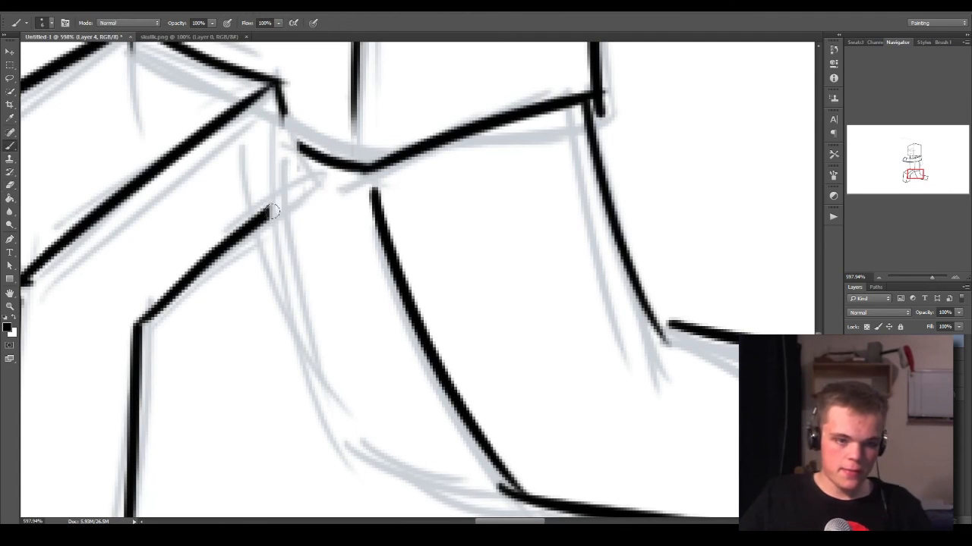
mouse_move(280, 93)
left_mouse_down()
mouse_move(314, 392)
mouse_move(304, 338)
mouse_move(339, 440)
mouse_move(332, 436)
left_mouse_up()
key("ctrl+z")
key("ctrl+z")
left_click_drag(281, 87, 306, 350)
key("ctrl+z")
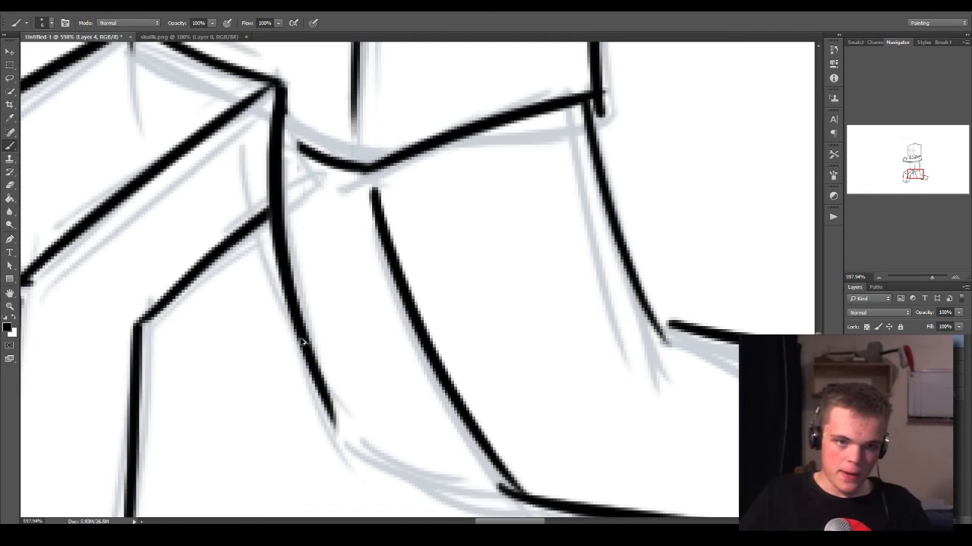
key("ctrl+alt+z")
key("ctrl+z")
left_click_drag(265, 90, 334, 448)
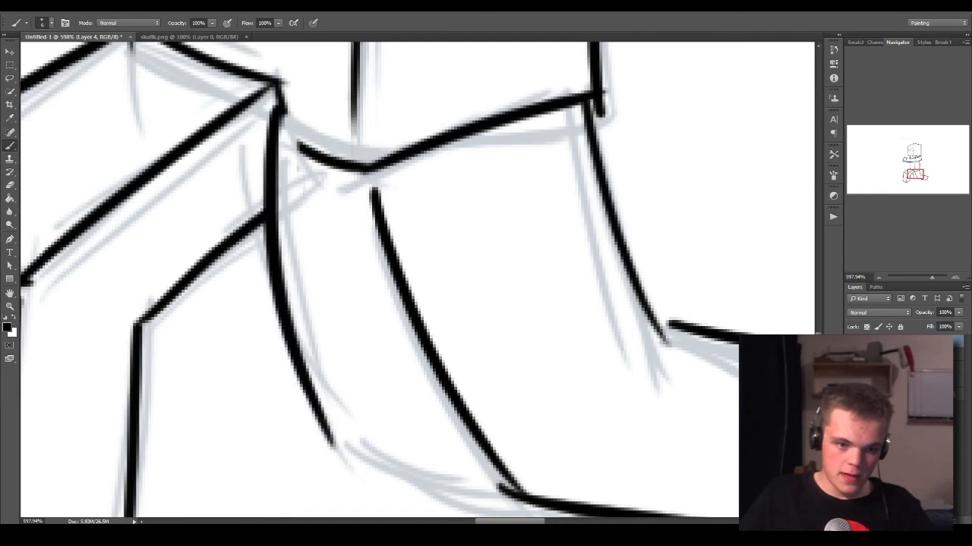
key("ctrl+z")
Step: Ink the rear leg's curved front edge from the hip corner downward and reconnect the torso's bottom edge to that corner
left_click_drag(275, 87, 338, 444)
mouse_move(278, 110)
left_mouse_down()
mouse_move(356, 177)
mouse_move(375, 171)
mouse_move(378, 208)
left_mouse_up()
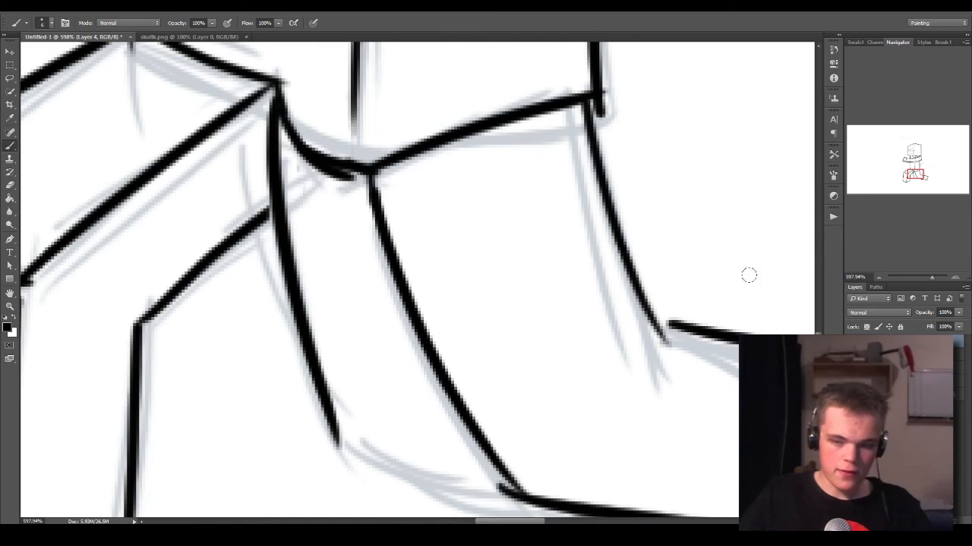
Step: Ink the rear leg's lower knee edge, joining the front thigh edge's lower end to the middle corner edge
left_click_drag(930, 274, 927, 275)
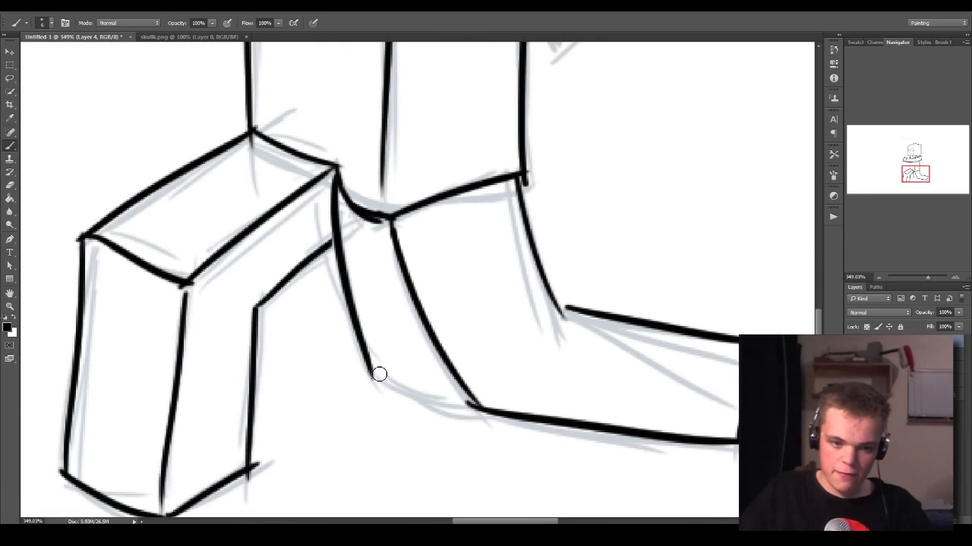
left_click_drag(372, 372, 482, 421)
key("z")
key("ctrl+z")
mouse_move(372, 372)
left_mouse_down()
mouse_move(478, 399)
mouse_move(472, 388)
mouse_move(386, 392)
mouse_move(587, 429)
left_mouse_up()
key("b")
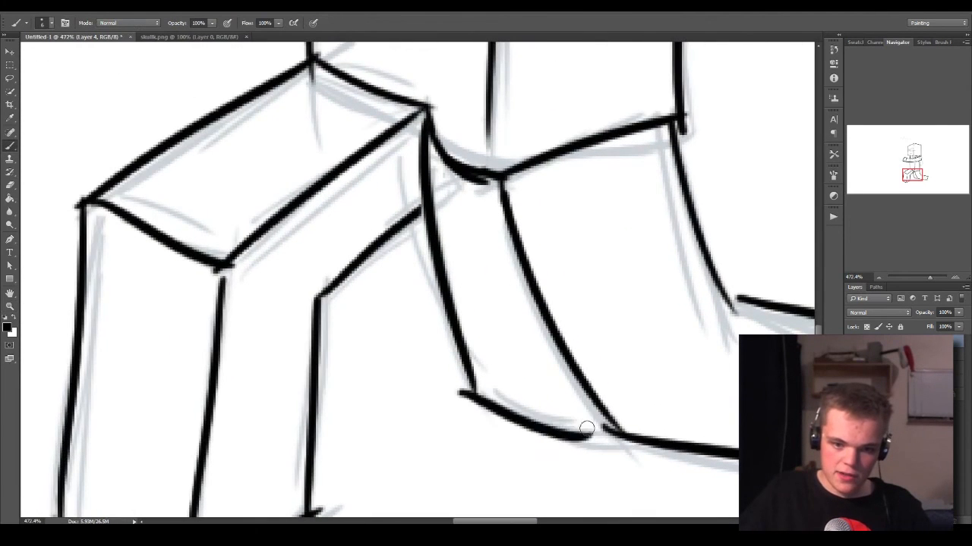
key("ctrl+z")
mouse_move(474, 390)
left_mouse_down()
mouse_move(615, 438)
mouse_move(617, 427)
left_mouse_up()
key("ctrl+z")
key("ctrl+z")
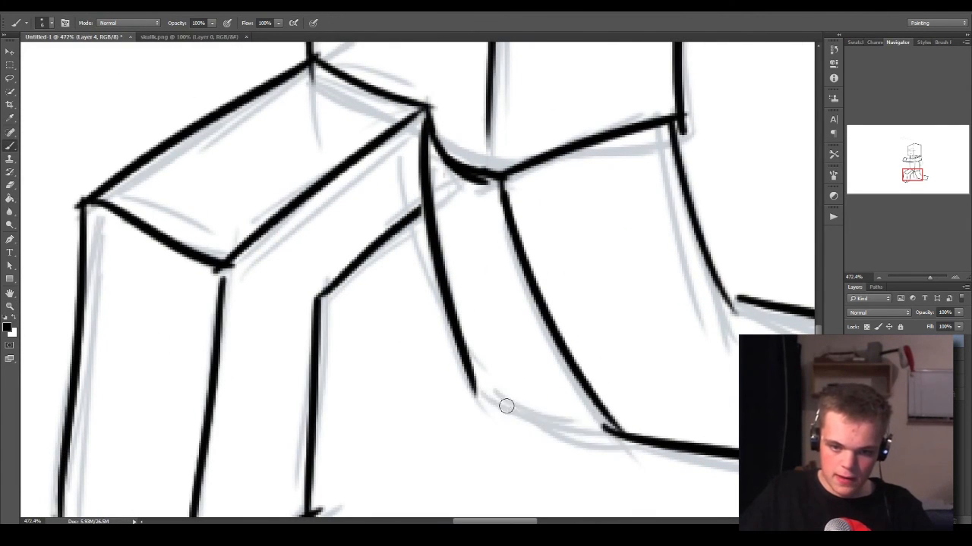
left_click_drag(473, 388, 638, 444)
key("ctrl+z")
left_click_drag(473, 389, 619, 435)
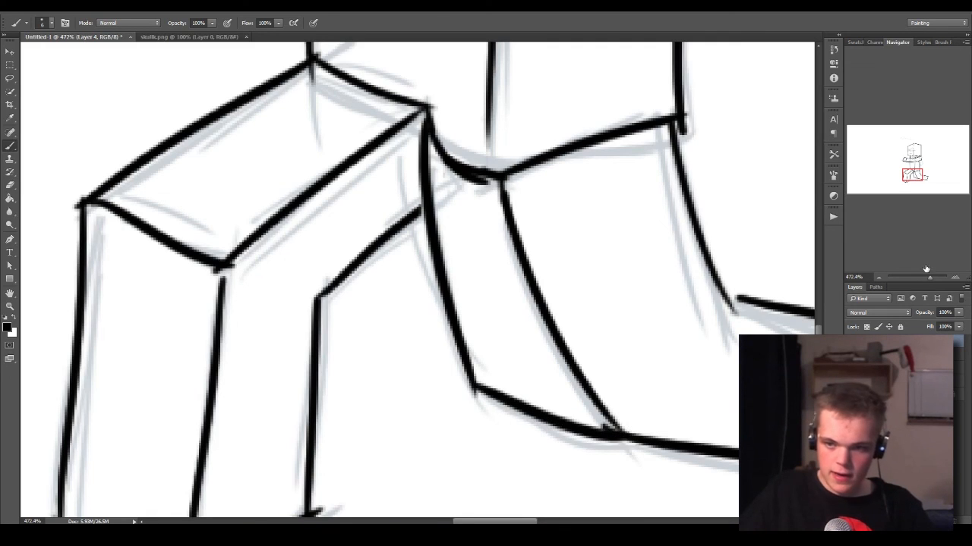
left_click_drag(928, 276, 921, 280)
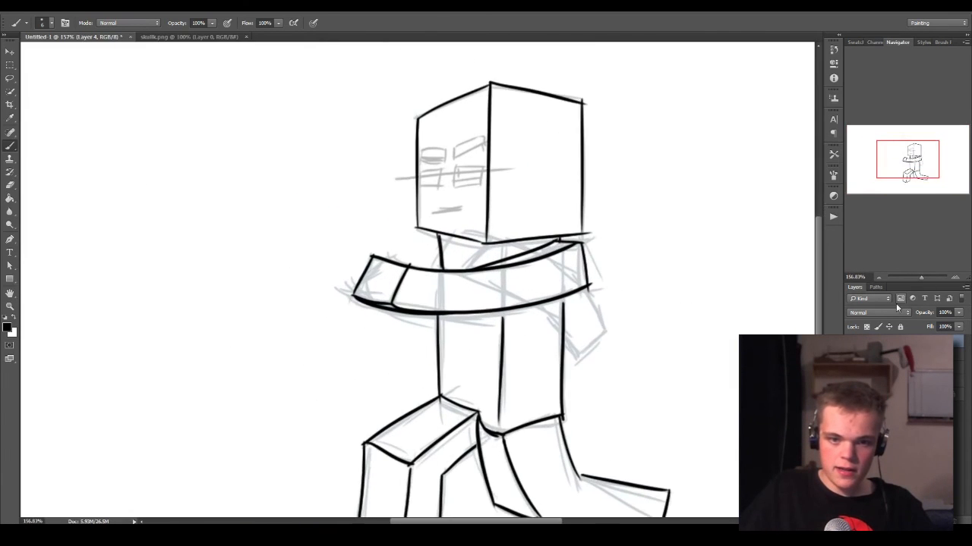
key("h")
left_click_drag(696, 309, 638, 260)
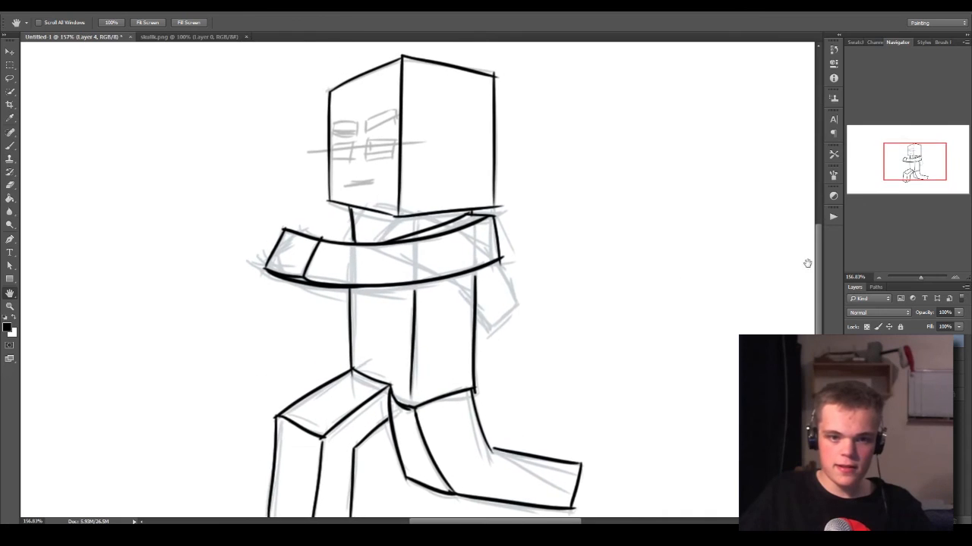
left_click_drag(923, 280, 920, 278)
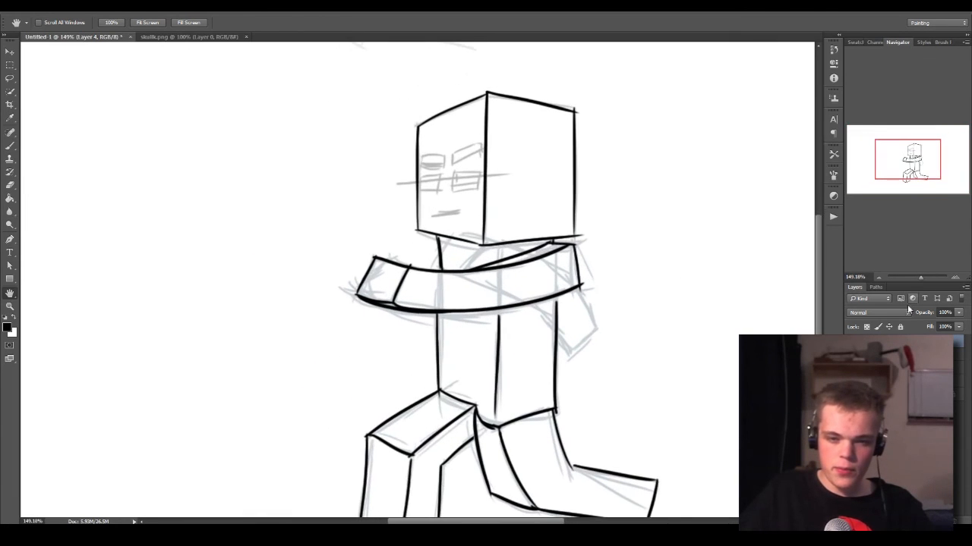
key("ctrl+minus")
key("ctrl+plus")
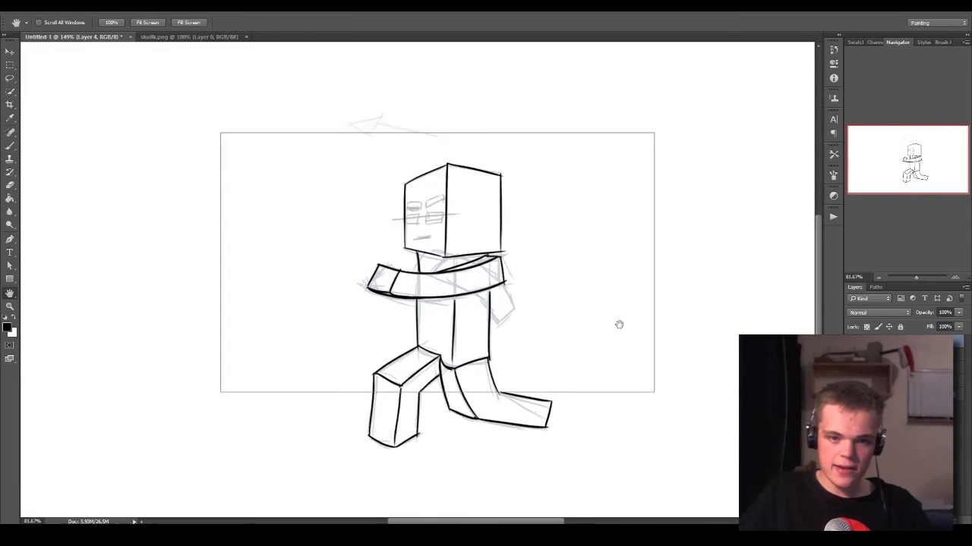
Step: Reinforce the torso's front vertical edge between the underside of the head and the raised arm
key("z")
mouse_move(274, 217)
left_mouse_down()
mouse_move(332, 217)
mouse_move(364, 264)
left_mouse_up()
key("e")
key("b")
mouse_move(355, 222)
left_mouse_down()
mouse_move(361, 351)
mouse_move(368, 279)
left_mouse_up()
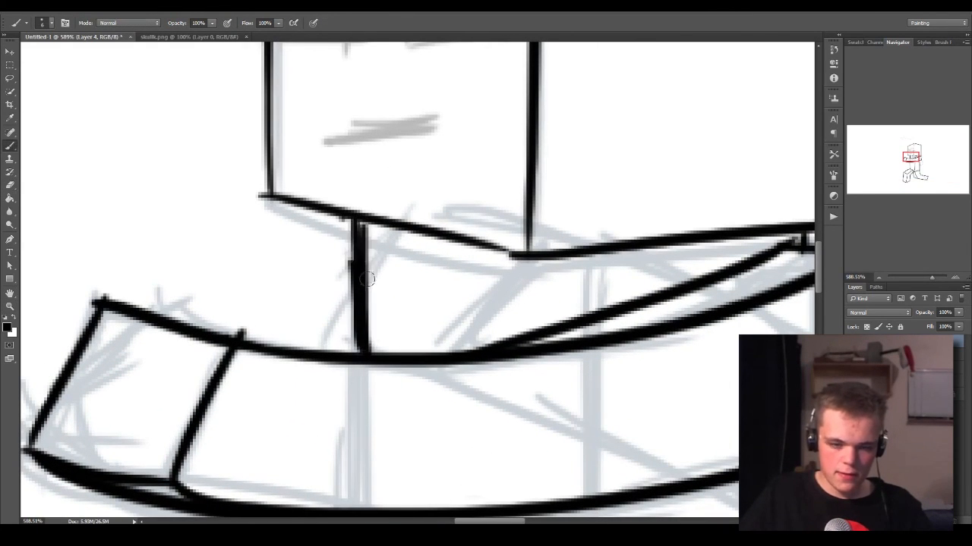
Step: Extend the torso's back vertical edge upward to meet the underside of the raised arm
left_click_drag(930, 279, 914, 280)
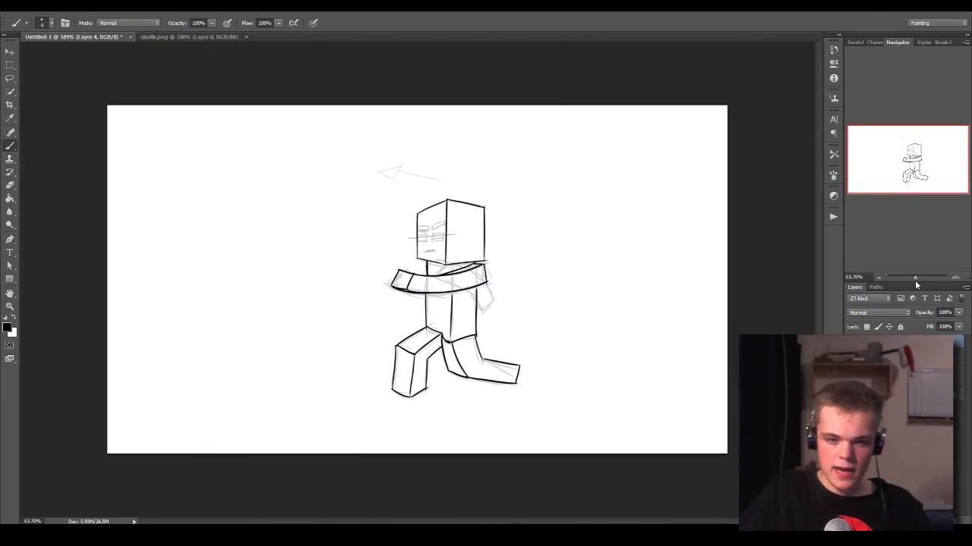
key("z")
left_click_drag(531, 304, 610, 311)
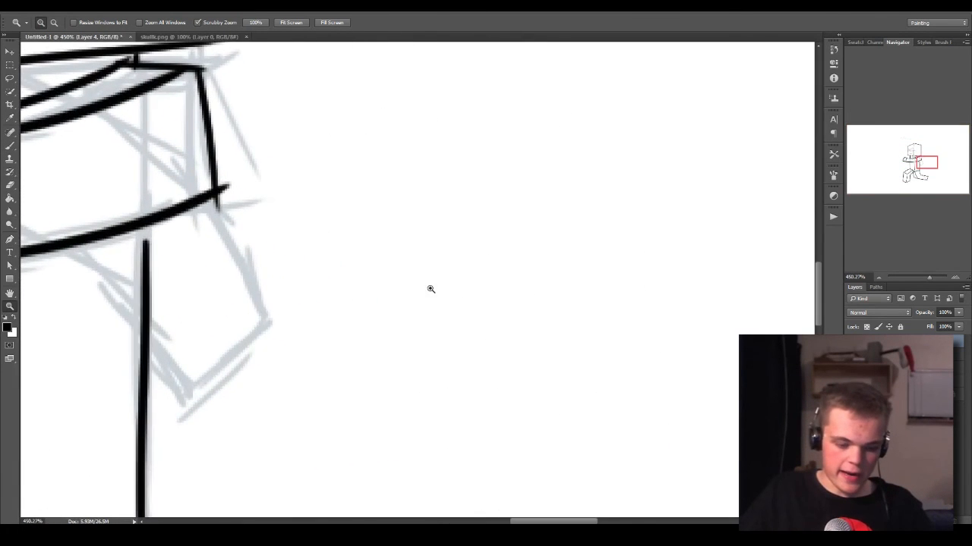
left_click_drag(428, 287, 479, 296)
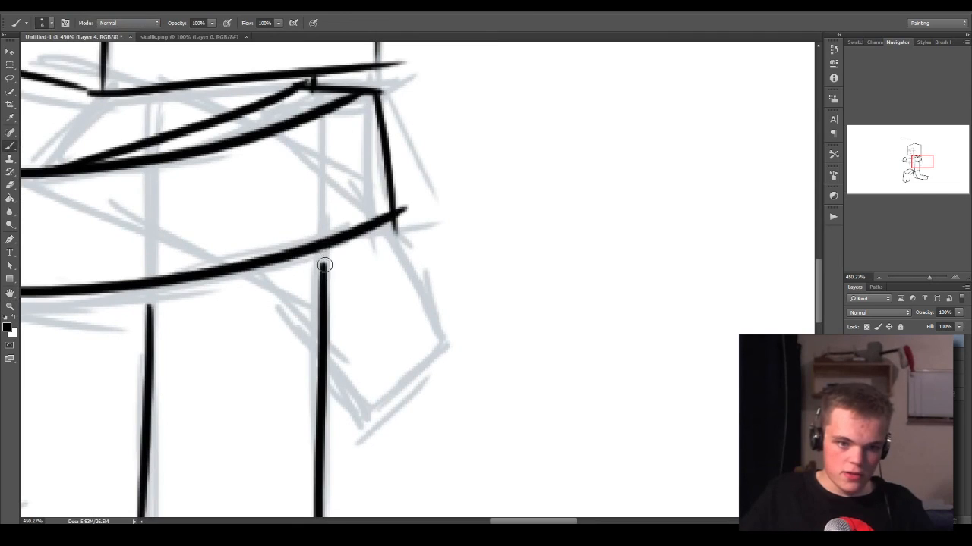
left_click_drag(322, 281, 323, 249)
Step: Ink the visible part of the arm behind the torso with its outer edge, slanted end and short lower edge
left_click_drag(388, 239, 443, 333)
key("ctrl+z")
left_click_drag(393, 236, 446, 345)
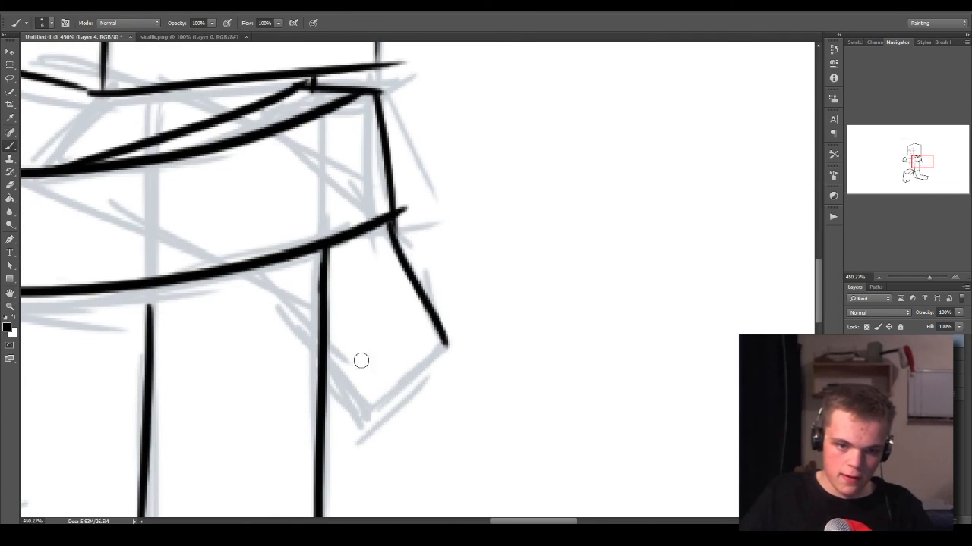
key("ctrl+z")
left_click_drag(360, 422, 446, 346)
left_click_drag(325, 372, 358, 423)
key("ctrl+z")
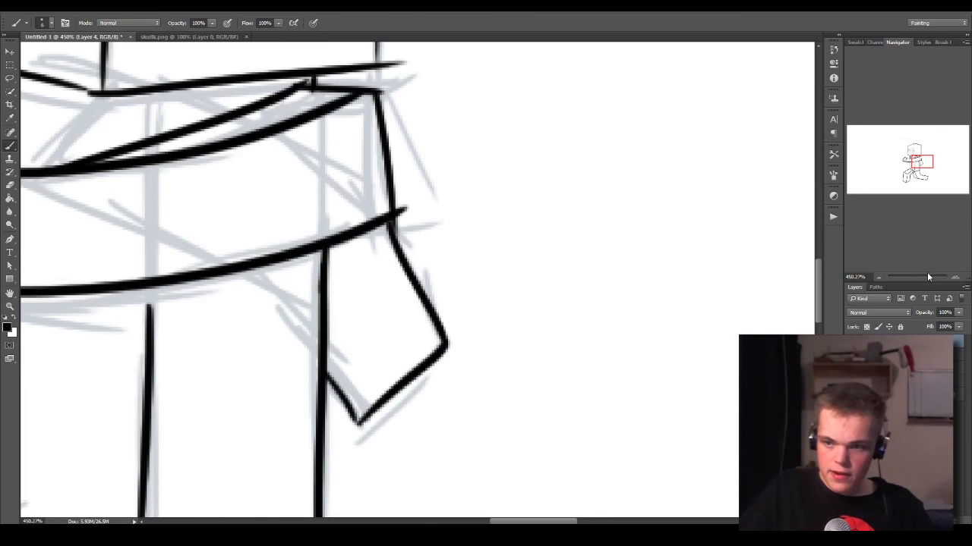
Step: Ink the slanted eyebrow next to the head's middle corner edge as a closed four-sided outline
left_click_drag(928, 276, 917, 281)
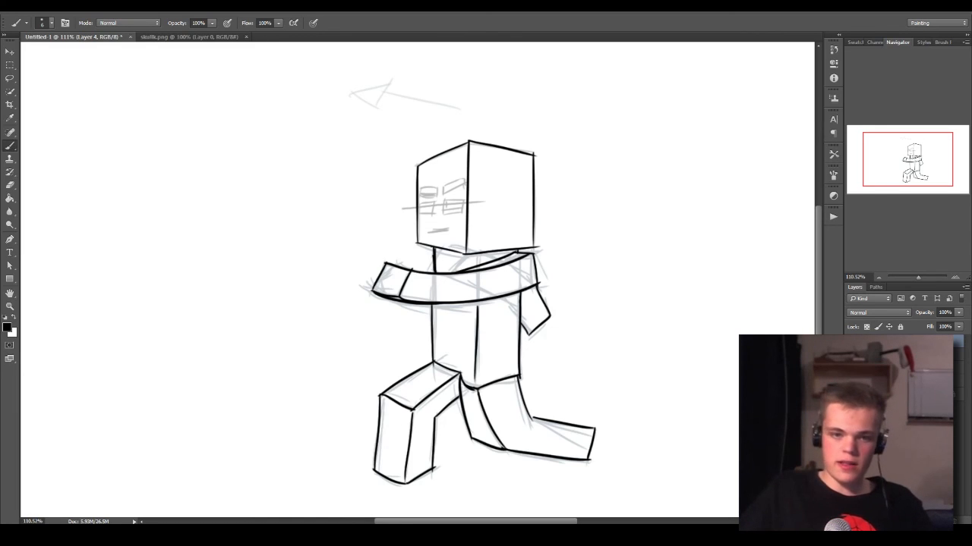
key("z")
mouse_move(442, 237)
left_mouse_down()
mouse_move(519, 188)
mouse_move(466, 217)
mouse_move(472, 258)
mouse_move(482, 210)
left_mouse_up()
key("b")
mouse_move(418, 224)
left_mouse_down()
mouse_move(495, 199)
mouse_move(507, 206)
left_mouse_up()
mouse_move(418, 191)
left_mouse_down()
mouse_move(429, 233)
mouse_move(424, 199)
mouse_move(493, 164)
mouse_move(507, 204)
left_mouse_up()
Step: Ink the other eyebrow near the face's outer edge as a closed shape with a curved underside
left_click_drag(317, 208, 394, 205)
key("ctrl+z")
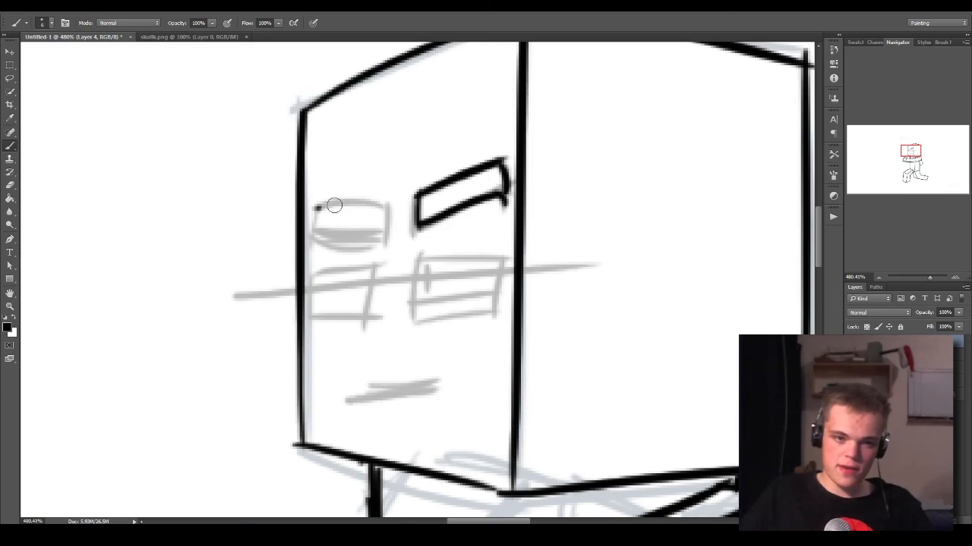
mouse_move(316, 207)
left_mouse_down()
mouse_move(402, 218)
mouse_move(393, 210)
mouse_move(386, 252)
left_mouse_up()
mouse_move(311, 240)
left_mouse_down()
mouse_move(353, 235)
mouse_move(390, 247)
left_mouse_up()
left_click_drag(313, 204, 311, 245)
Step: Ink the four-sided outline of the larger eye beside the head's middle corner edge
mouse_move(428, 252)
left_mouse_down()
mouse_move(426, 319)
mouse_move(409, 331)
mouse_move(495, 319)
left_mouse_up()
key("ctrl+z")
left_click_drag(411, 332, 503, 319)
left_click_drag(506, 258, 501, 322)
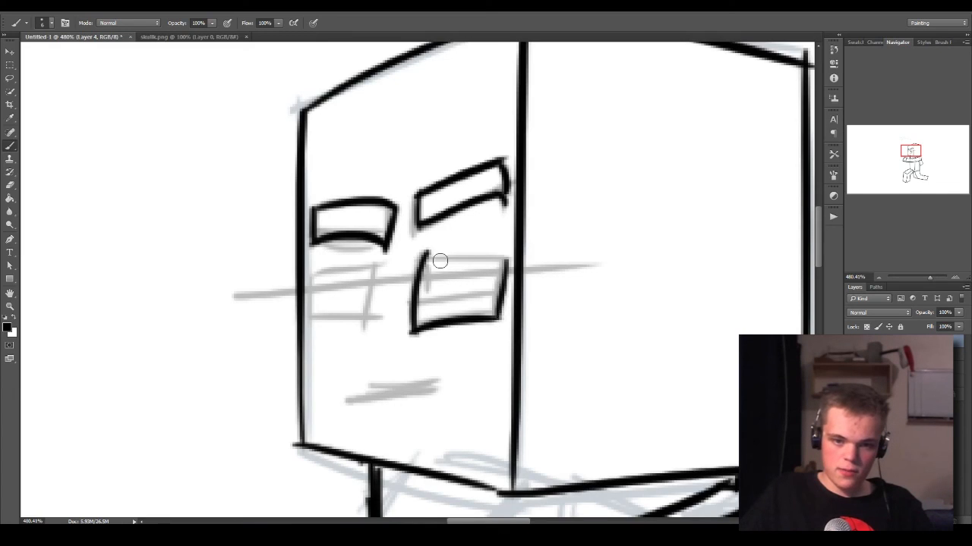
left_click_drag(423, 254, 504, 256)
Step: Ink the four-sided outline of the smaller eye against the face's outer edge
left_click_drag(308, 325, 379, 320)
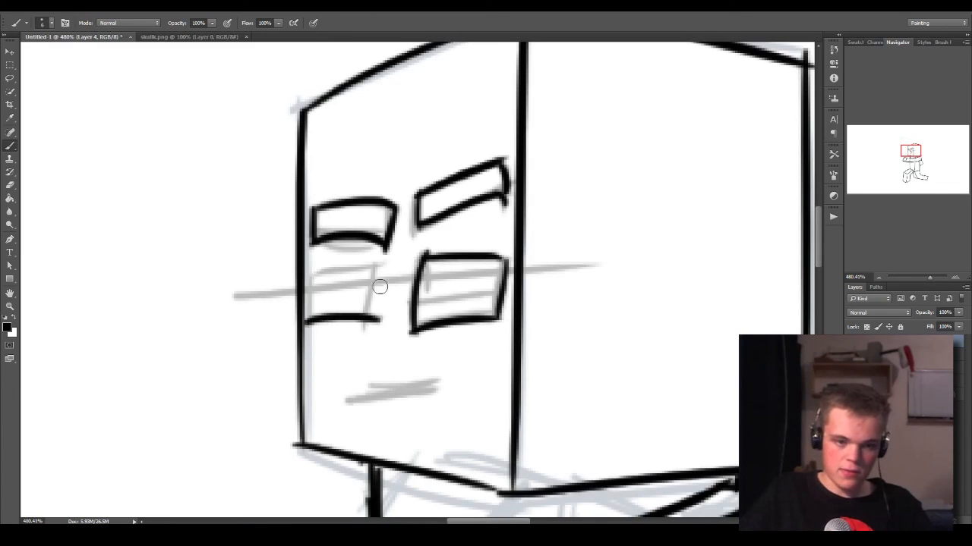
left_click_drag(377, 262, 377, 325)
left_click_drag(308, 274, 380, 264)
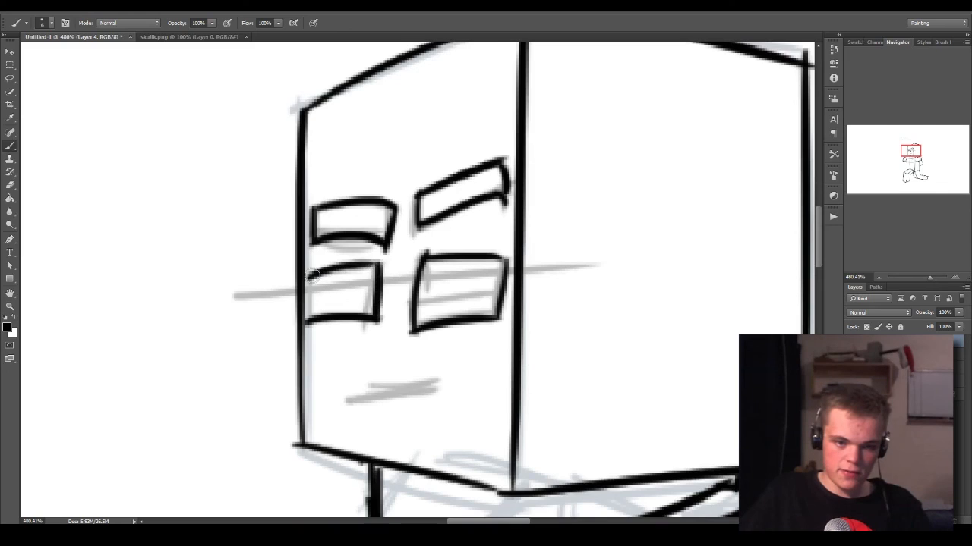
left_click_drag(309, 272, 309, 325)
Step: Draw curved iris lines inside both eye outlines
left_click_drag(451, 263, 445, 315)
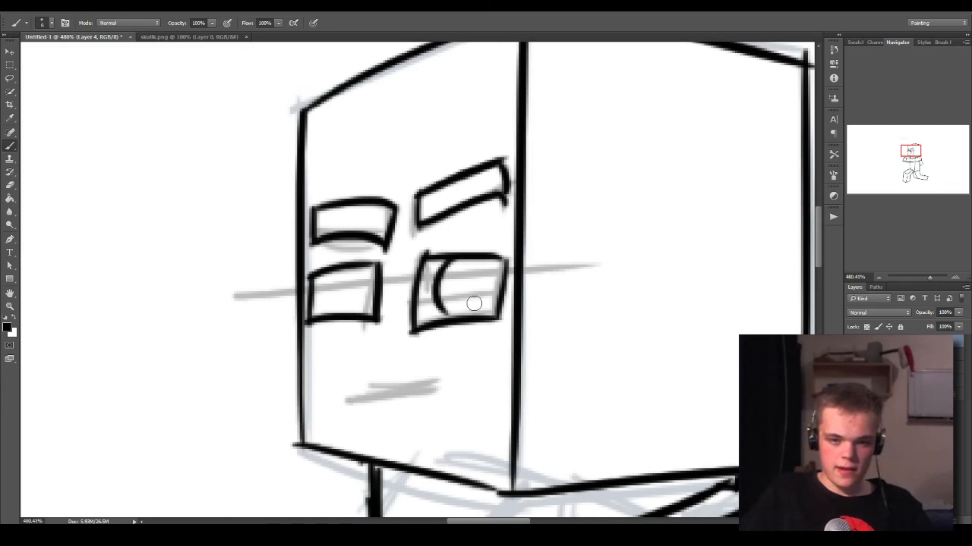
left_click_drag(486, 261, 481, 315)
mouse_move(338, 267)
left_mouse_down()
mouse_move(332, 314)
mouse_move(352, 314)
left_mouse_up()
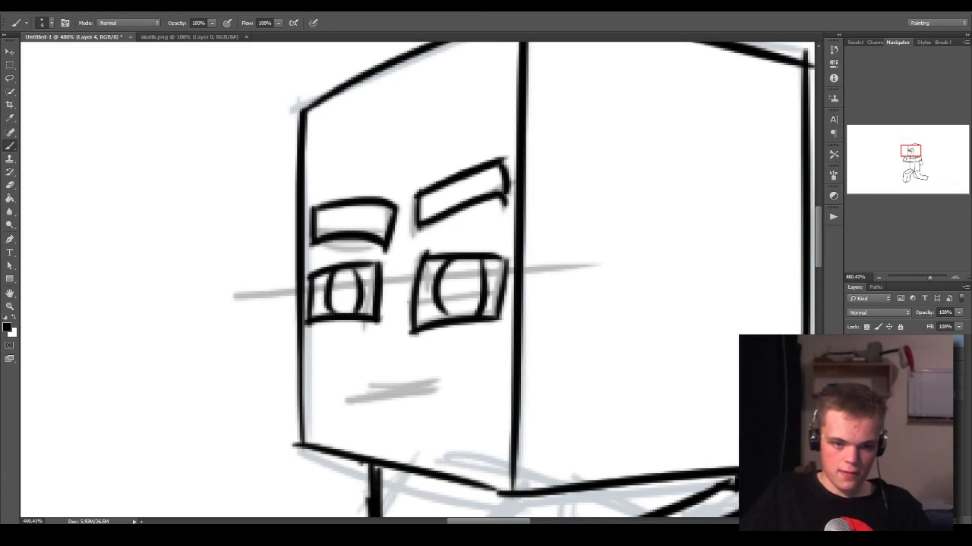
Step: Ink the mouth as a single slightly curved smile line over the sketched mouth
left_click_drag(344, 401, 432, 392)
key("ctrl+z")
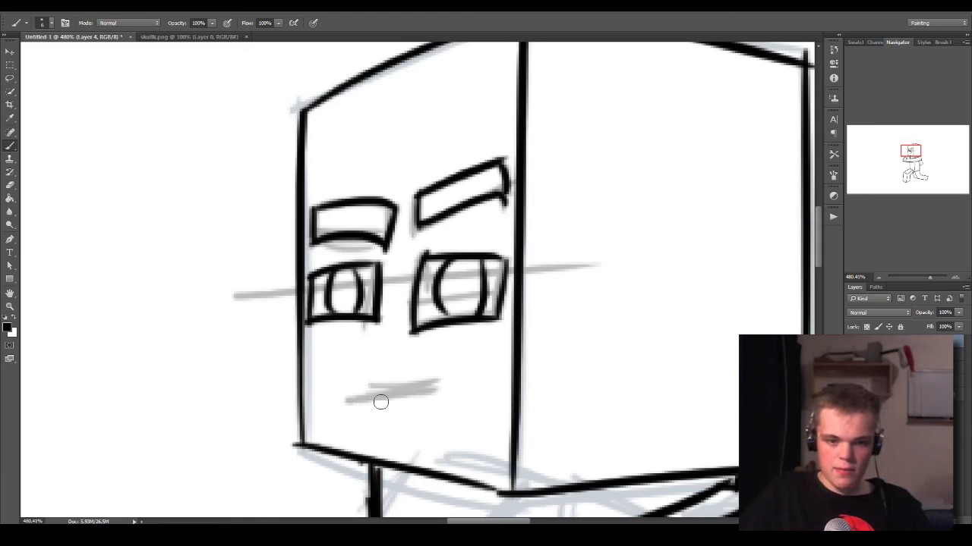
mouse_move(352, 380)
left_mouse_down()
mouse_move(434, 401)
mouse_move(458, 372)
left_mouse_up()
key("ctrl+z")
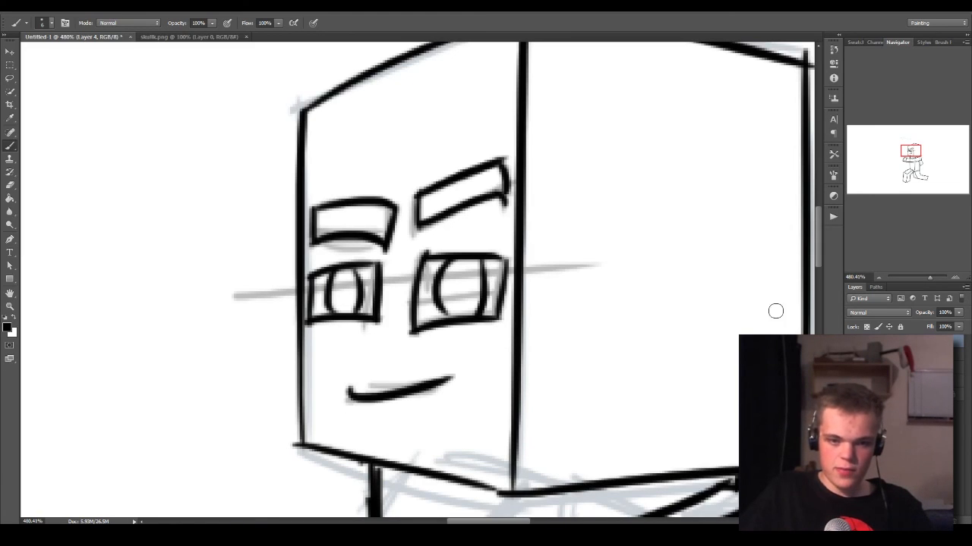
Step: Ink the torso's middle corner edge between the underside of the head and the raised arm's top line
left_click_drag(926, 277, 916, 286)
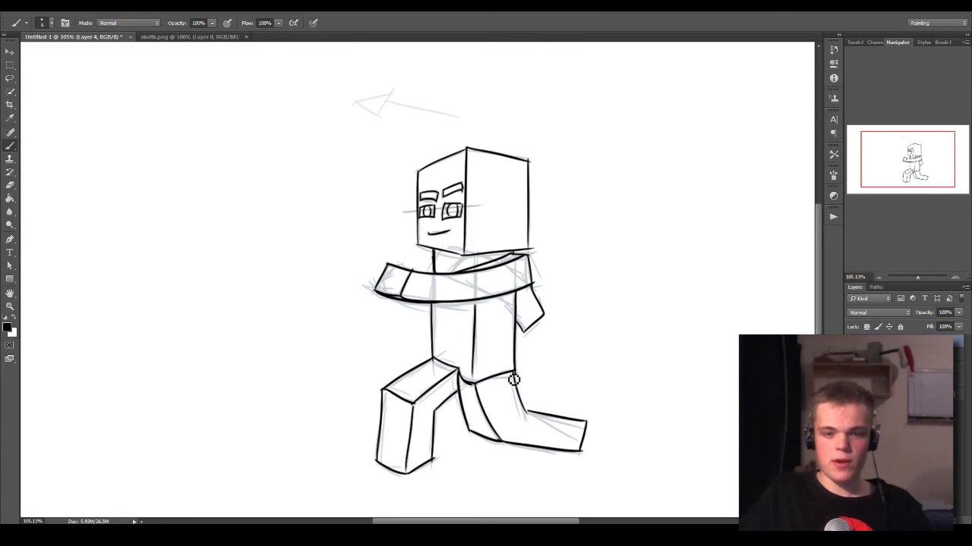
key("z")
left_click_drag(494, 269, 490, 272)
key("b")
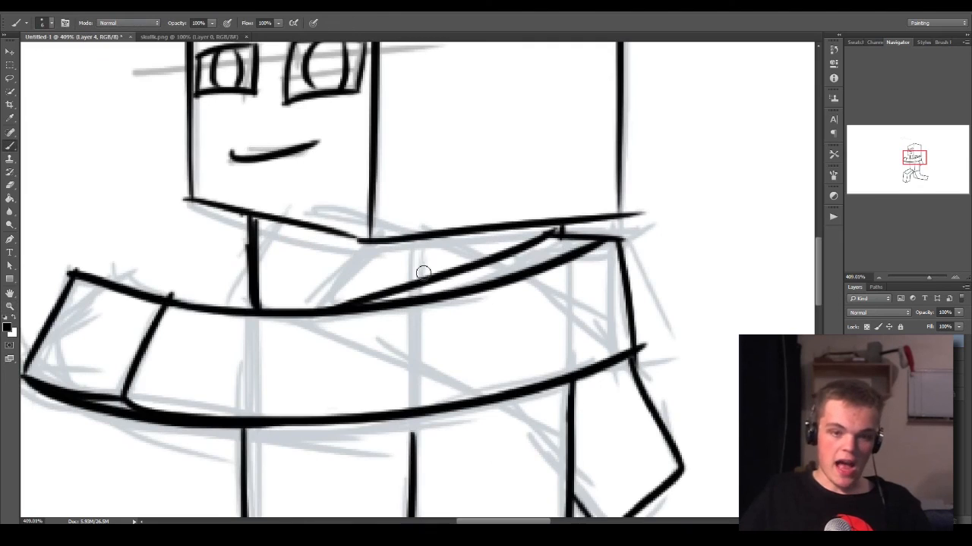
left_click_drag(413, 233, 413, 287)
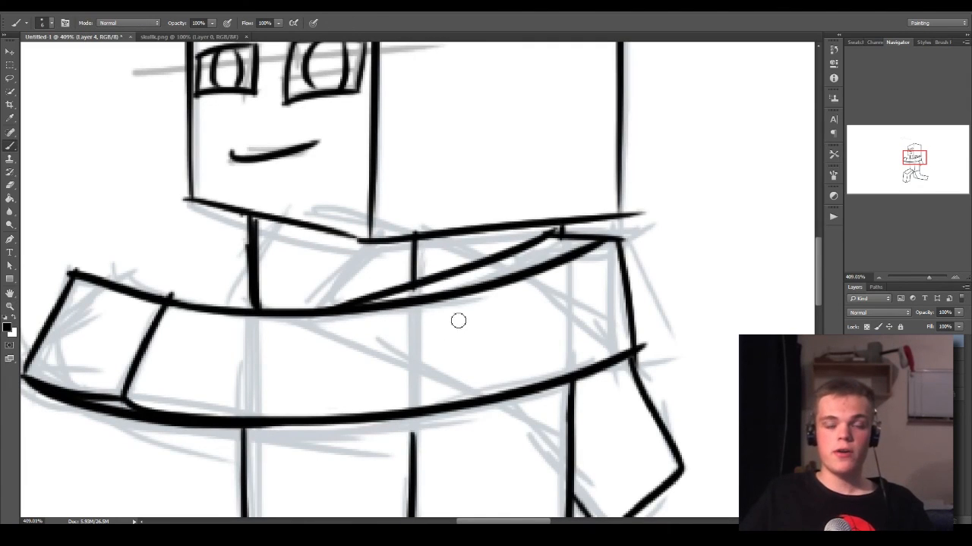
left_click_drag(928, 280, 919, 281)
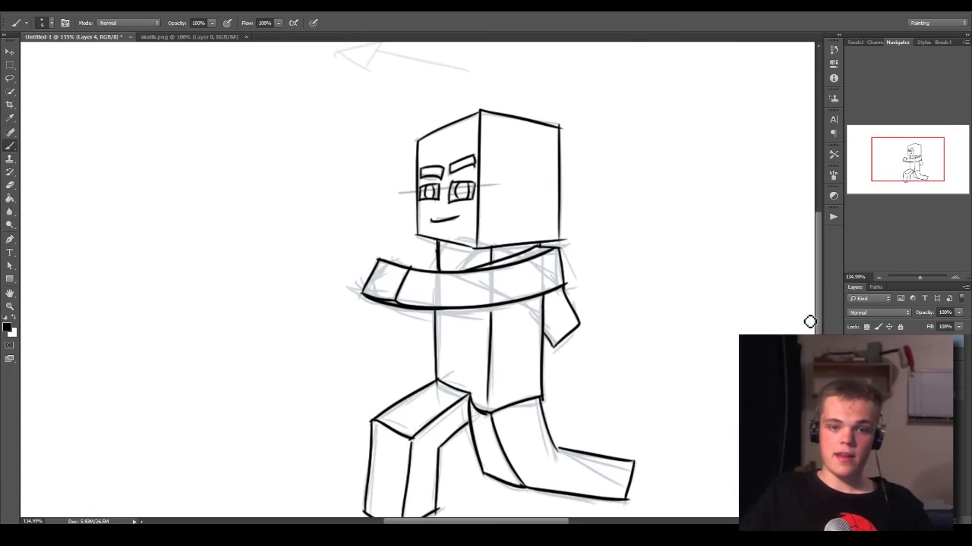